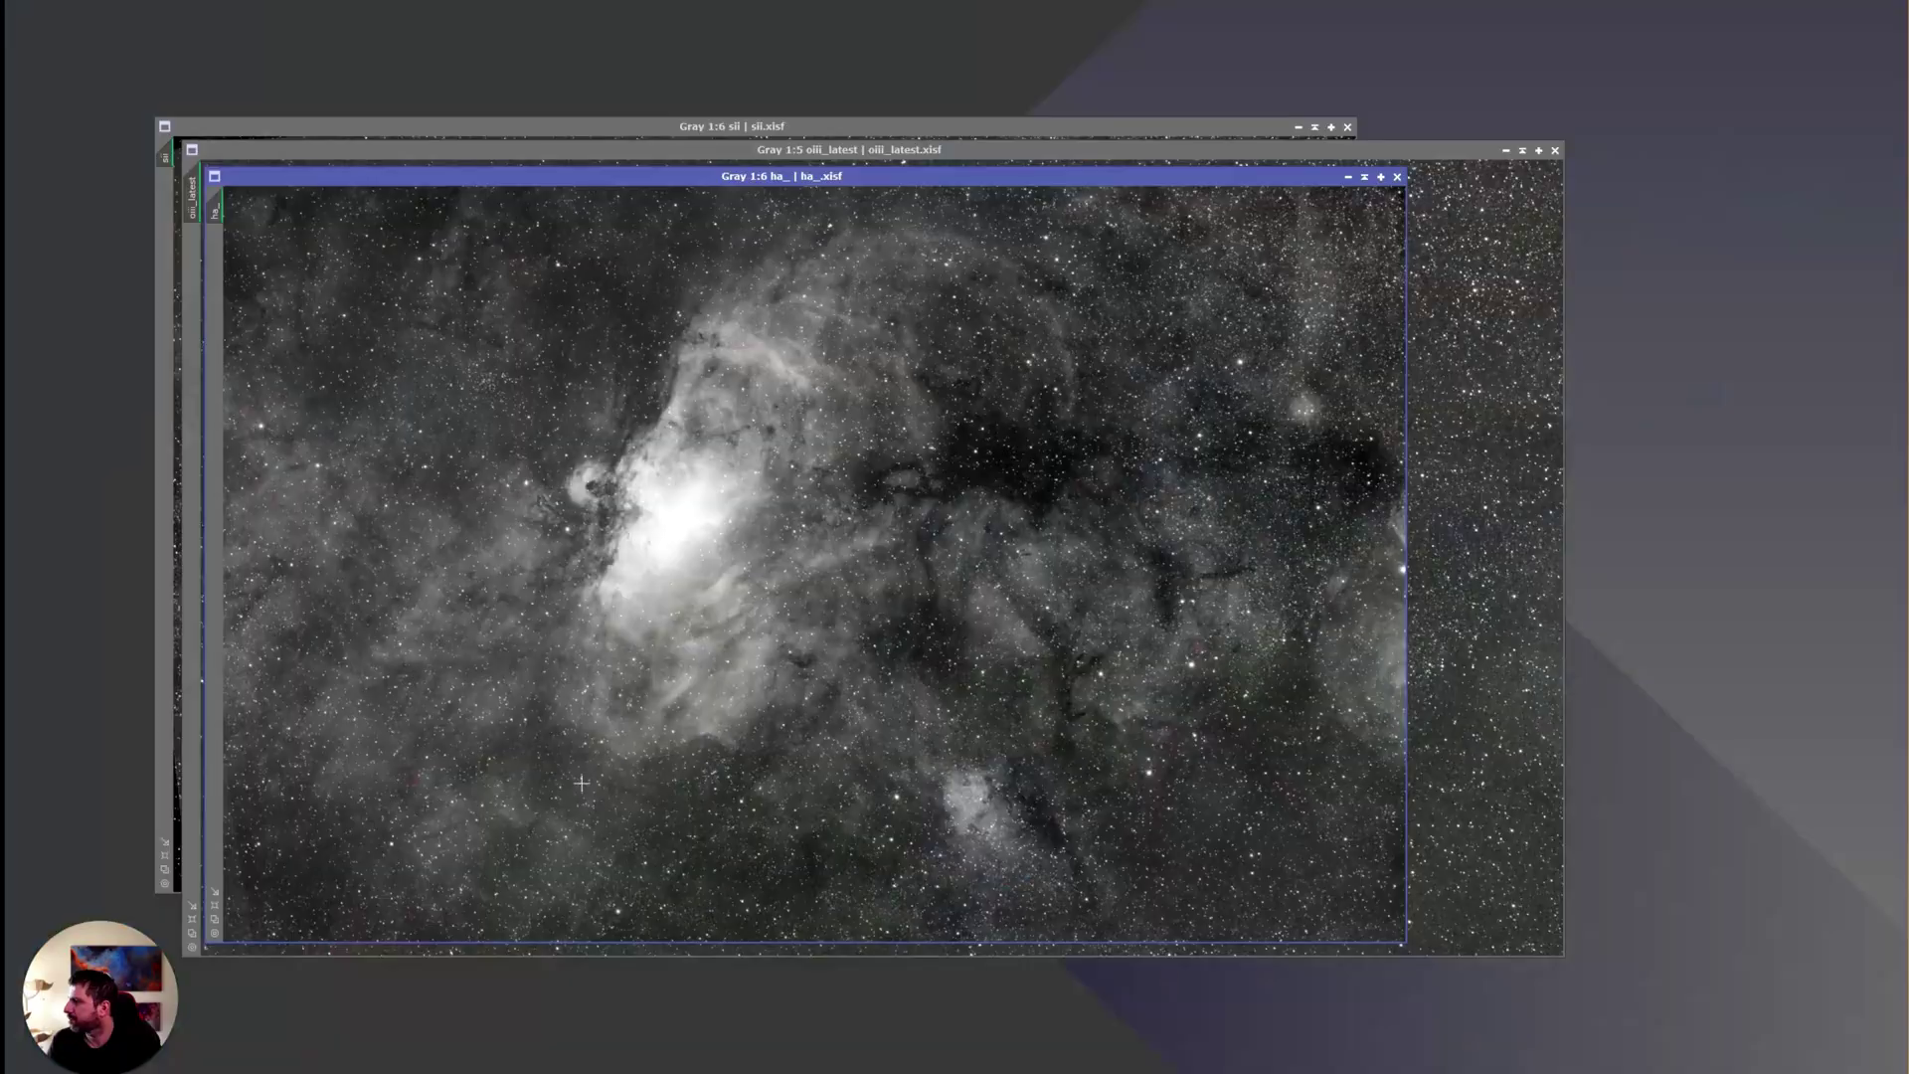
# Shift the ha_ window left, inspect its nebula detail at 1:1, then zoom back to 1:6
pyautogui.moveTo(838, 176); pyautogui.dragTo(728, 149)
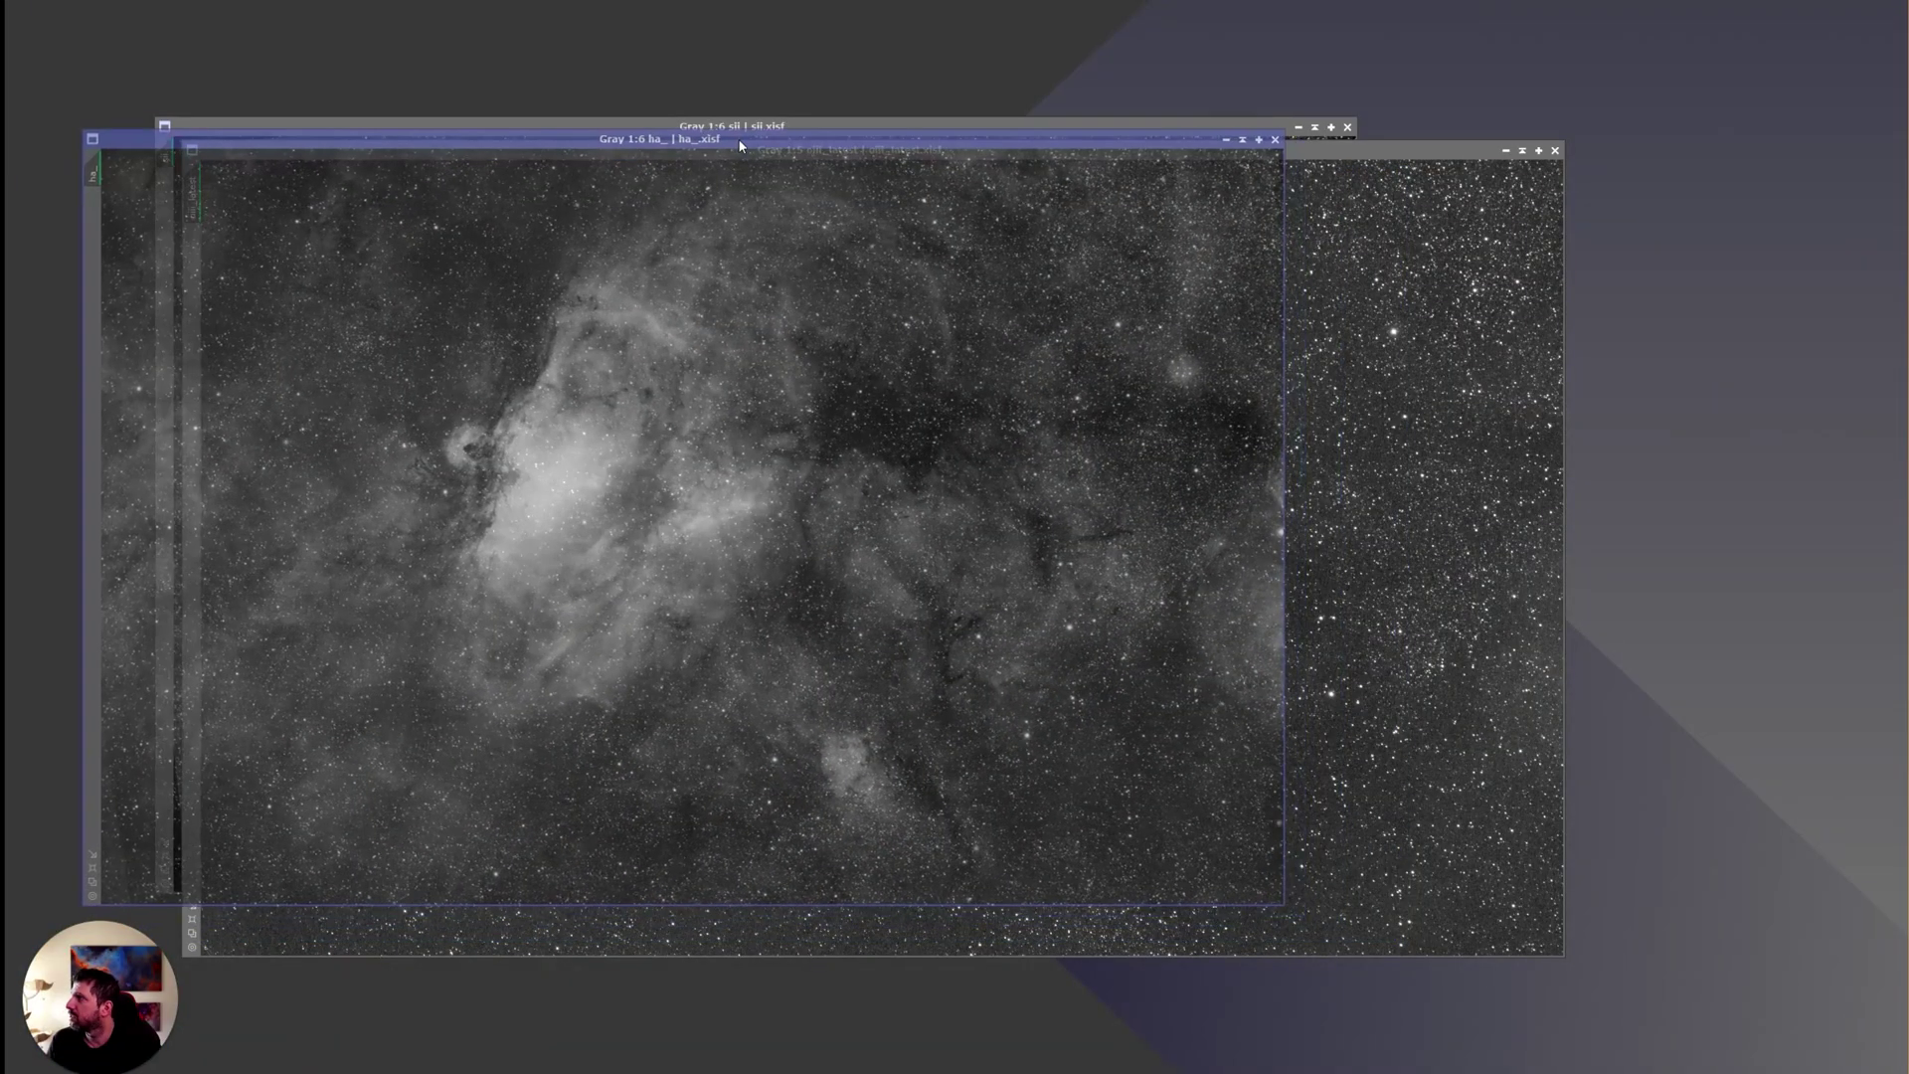
pyautogui.scroll(5, 625, 438)
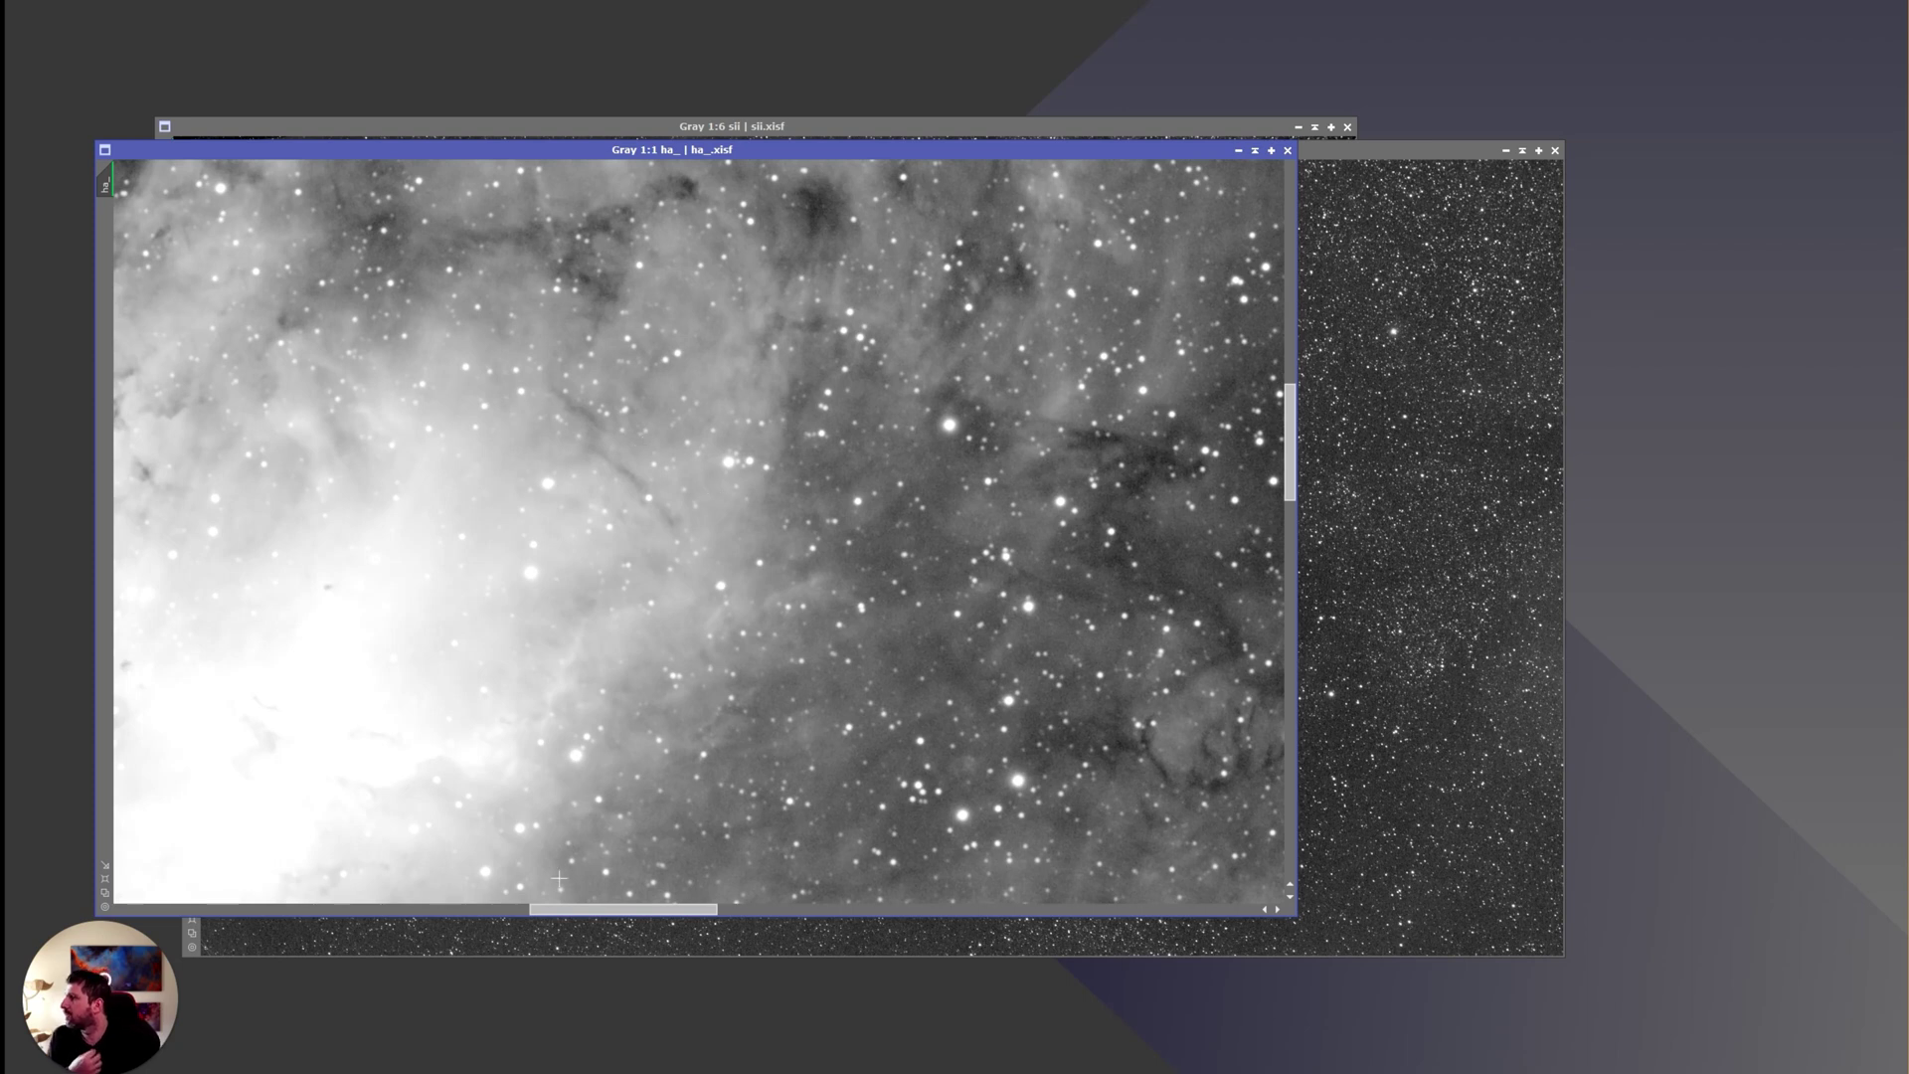
pyautogui.moveTo(562, 910); pyautogui.dragTo(484, 910)
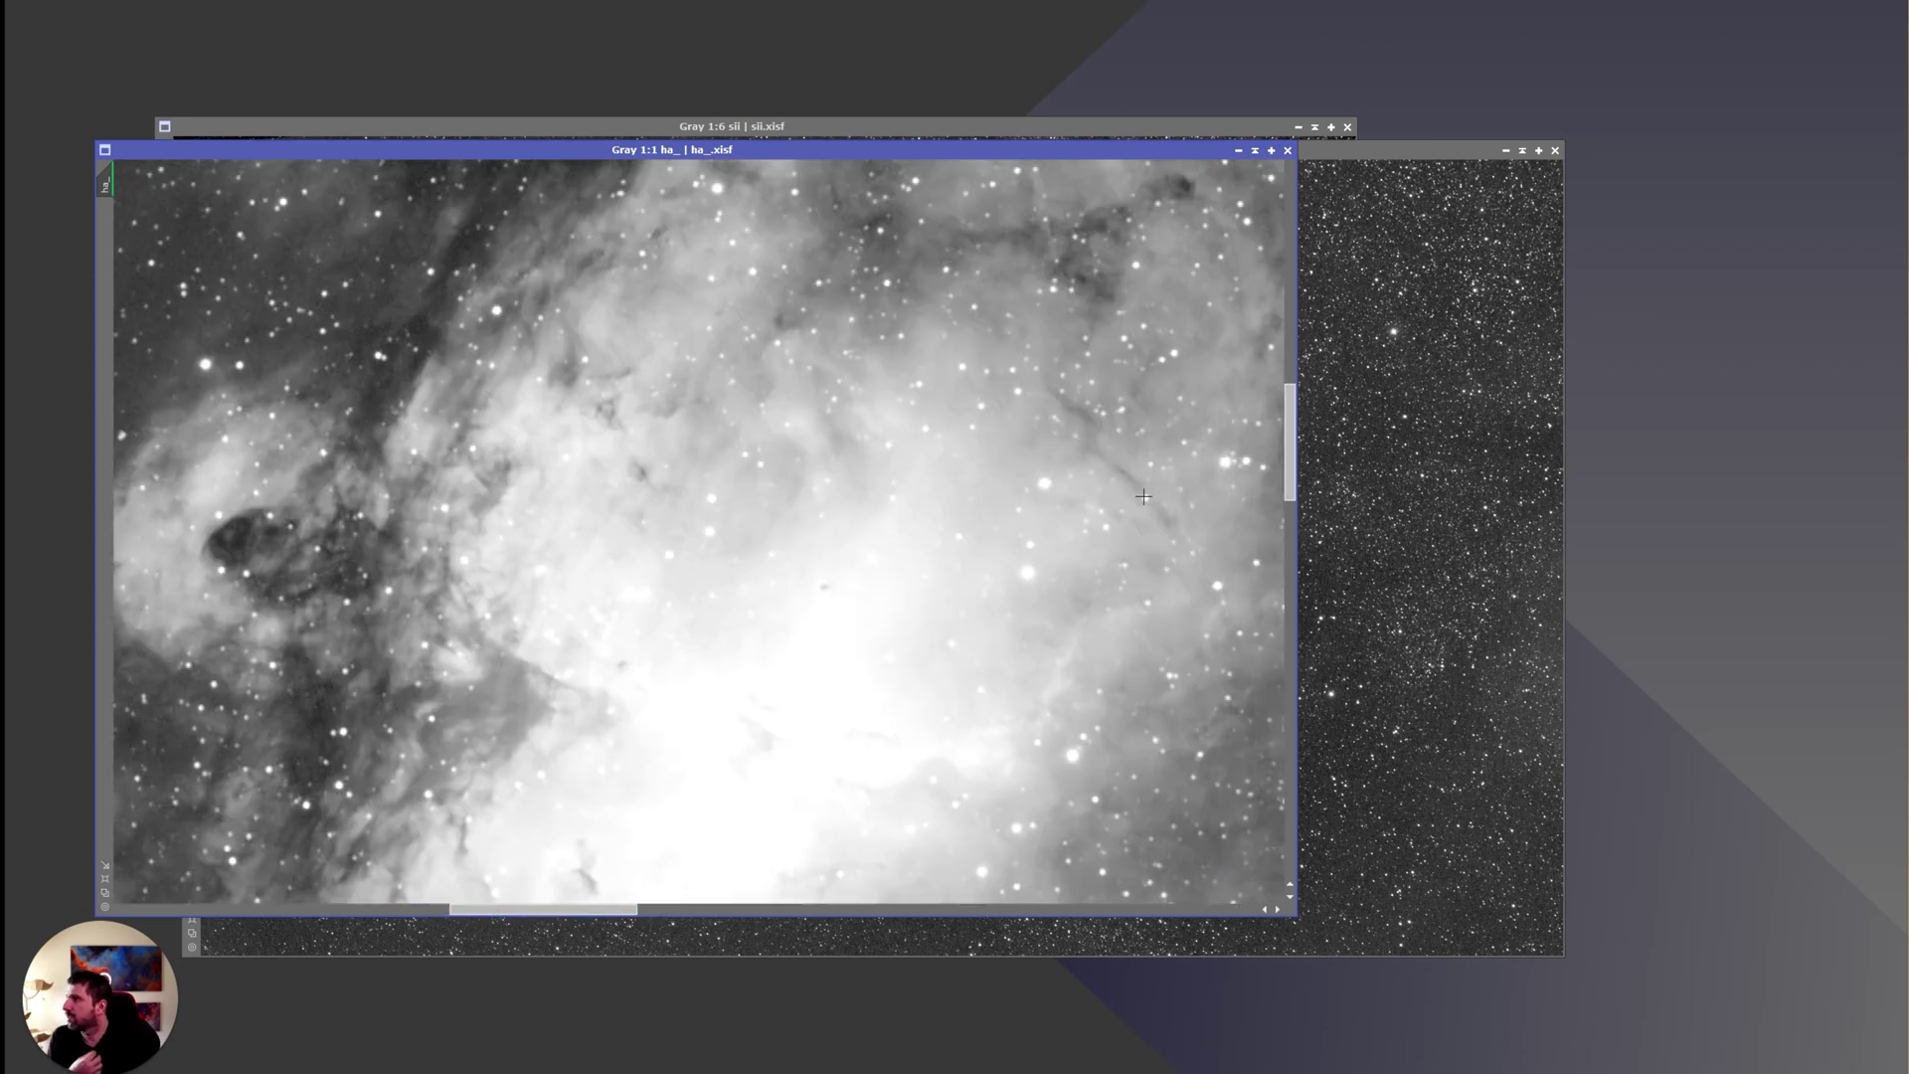
pyautogui.scroll(-3, 1143, 447)
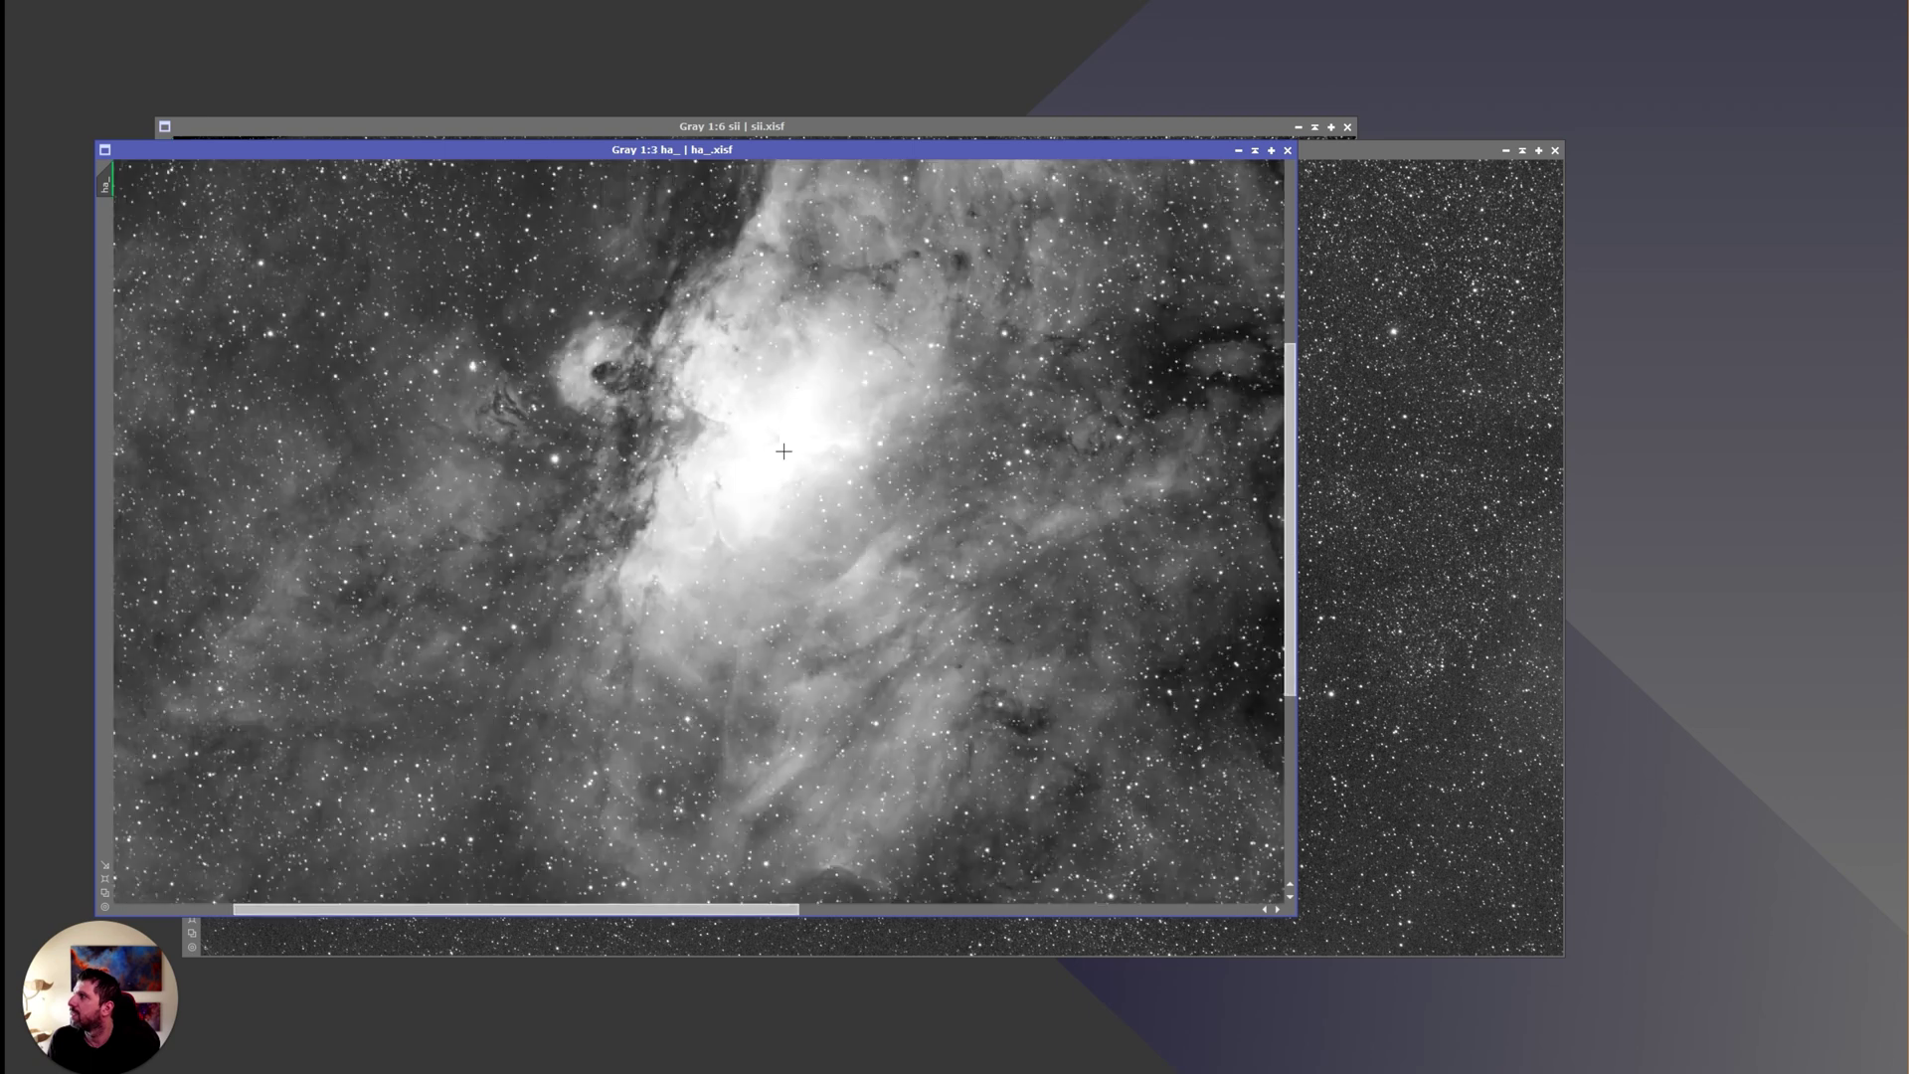
pyautogui.scroll(-3, 784, 451)
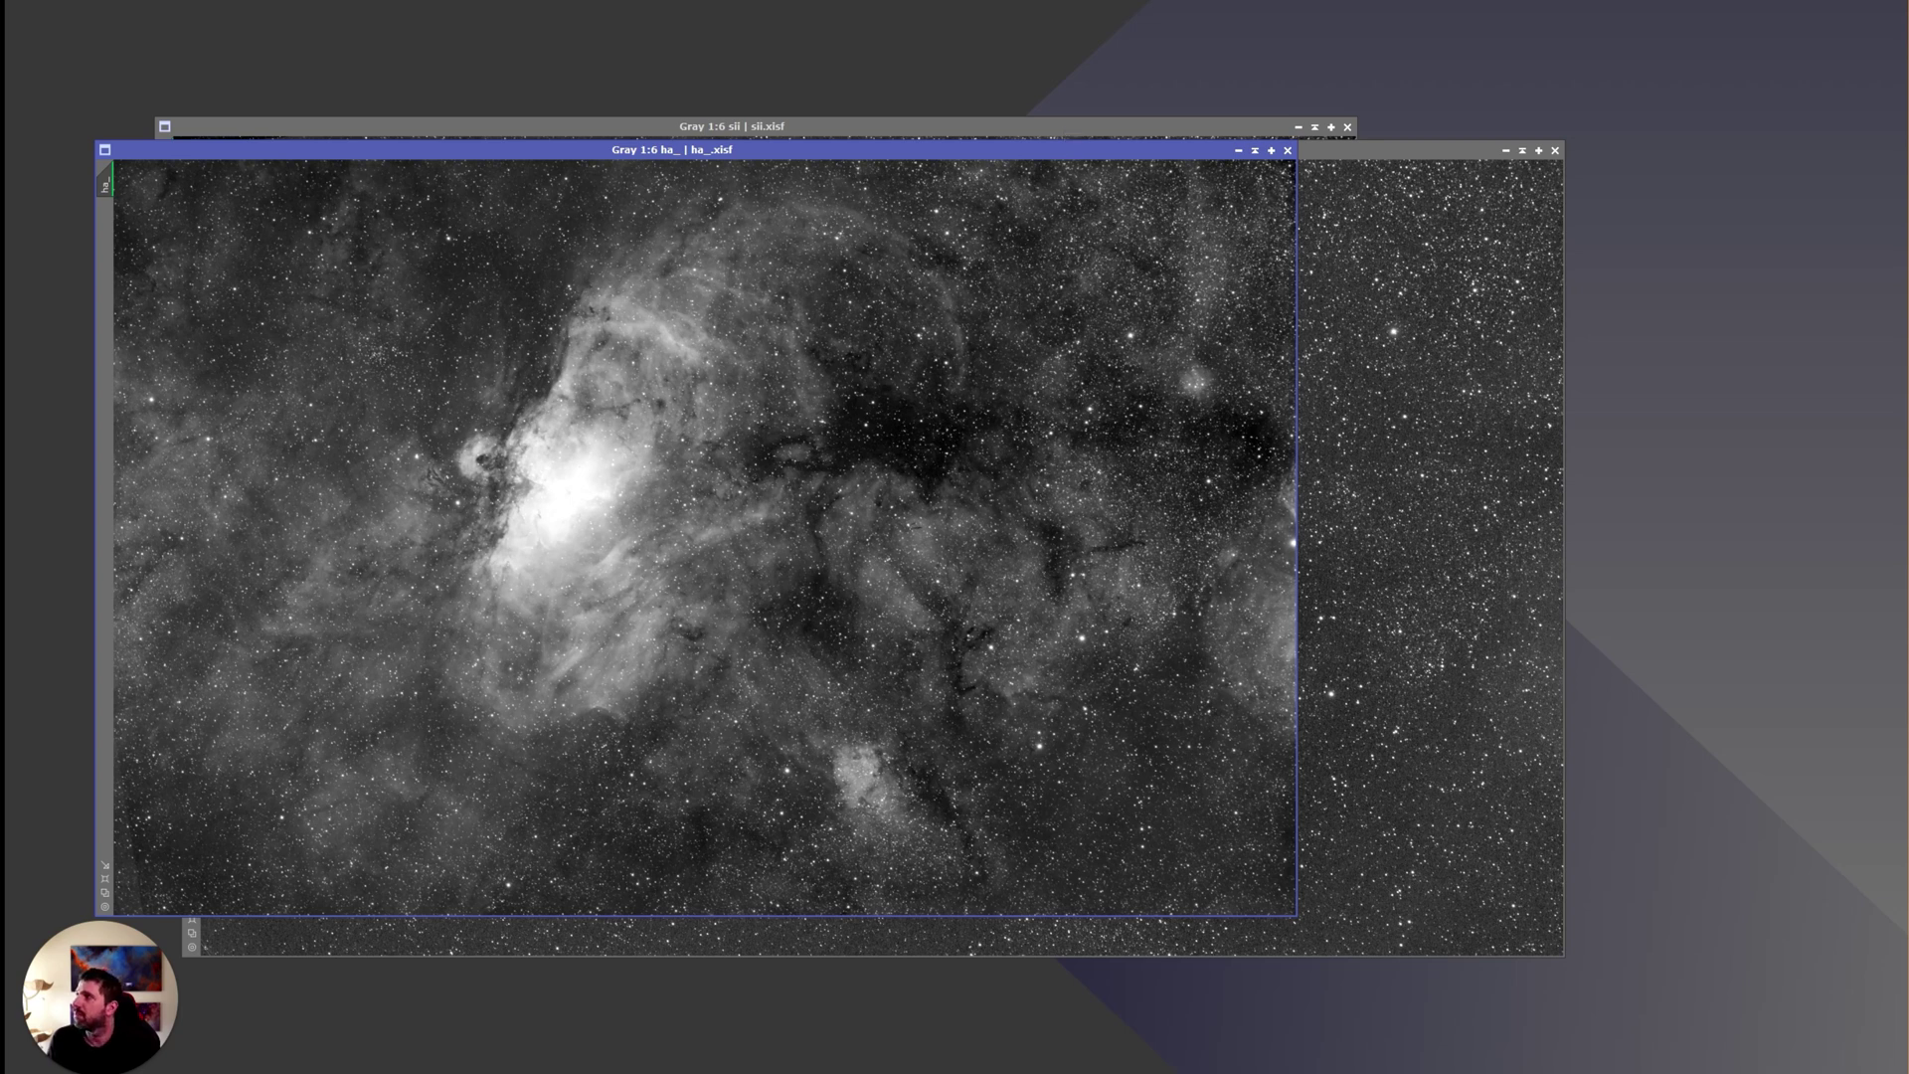
# Raise the oiii_latest image and pan its view toward the Eagle Nebula core
pyautogui.click(1366, 164)
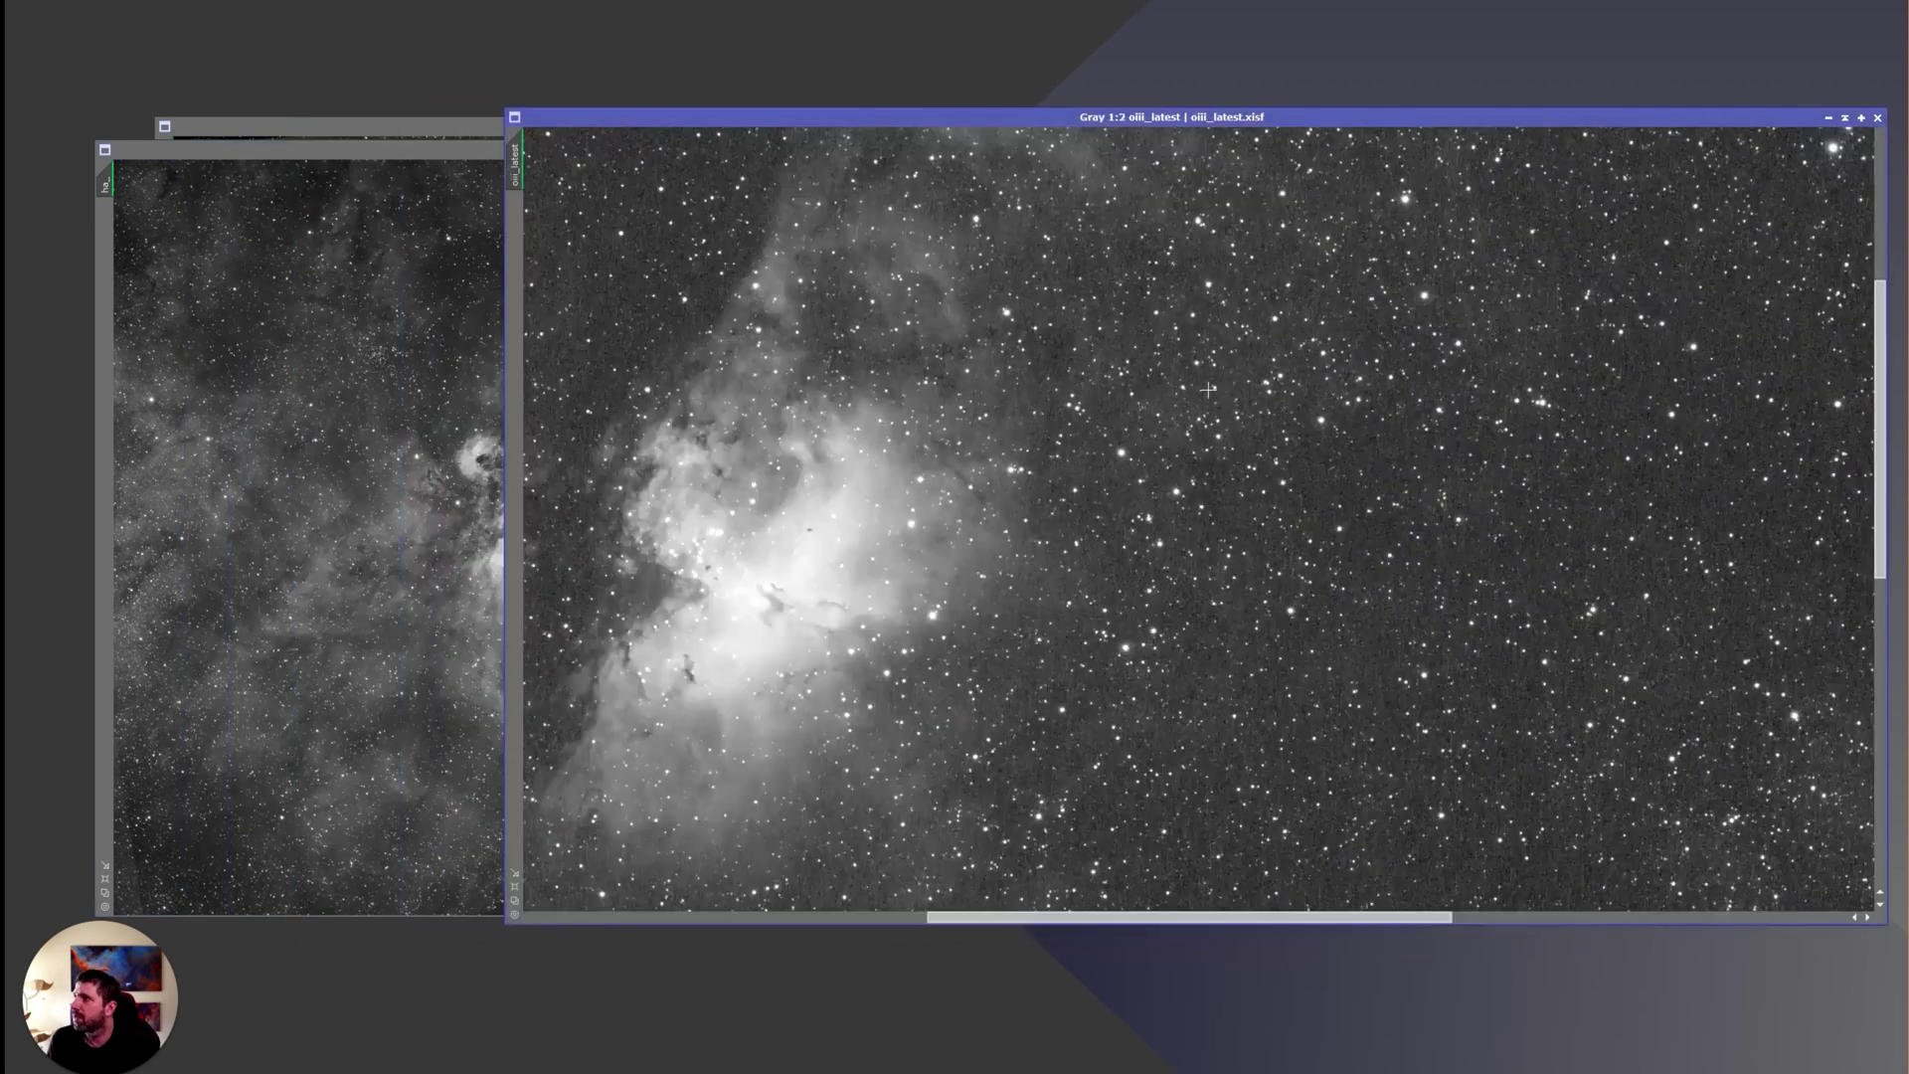
pyautogui.moveTo(1118, 917); pyautogui.dragTo(1023, 906)
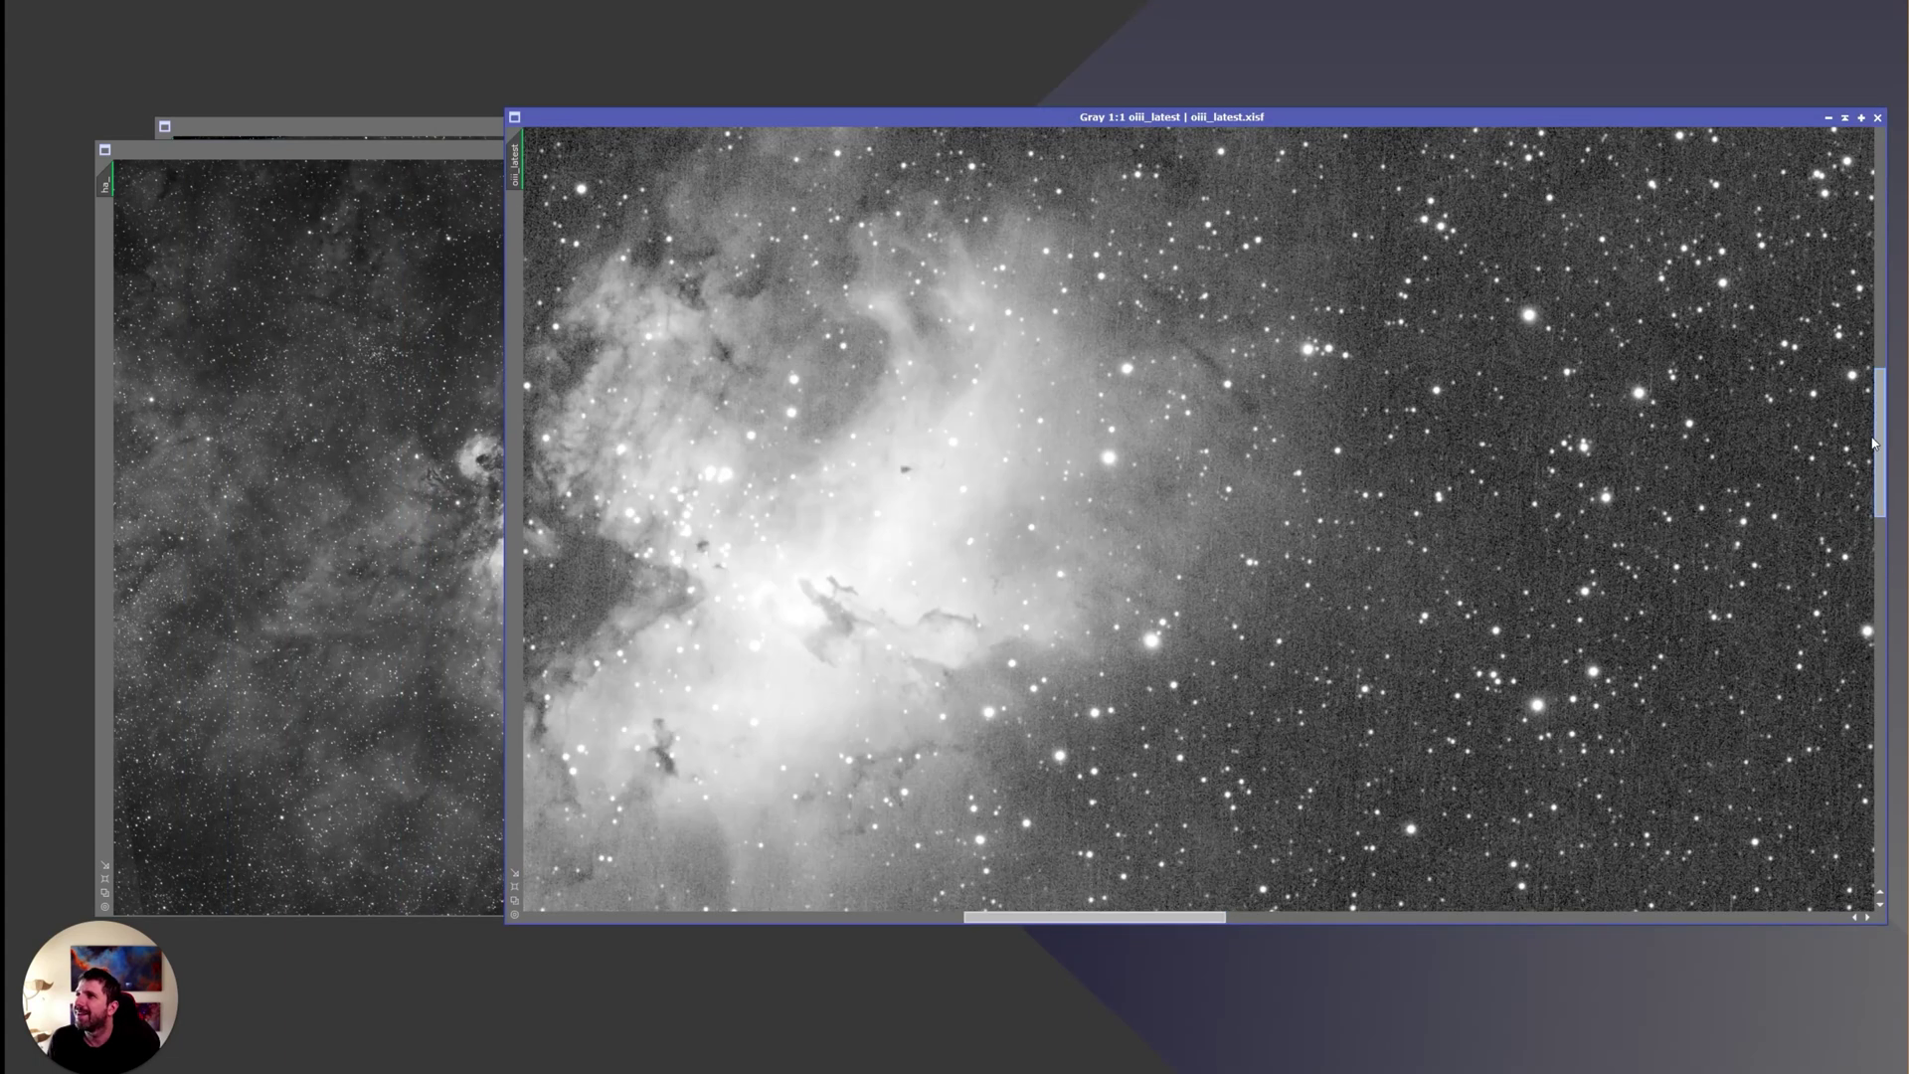
pyautogui.moveTo(1881, 408); pyautogui.dragTo(1880, 446)
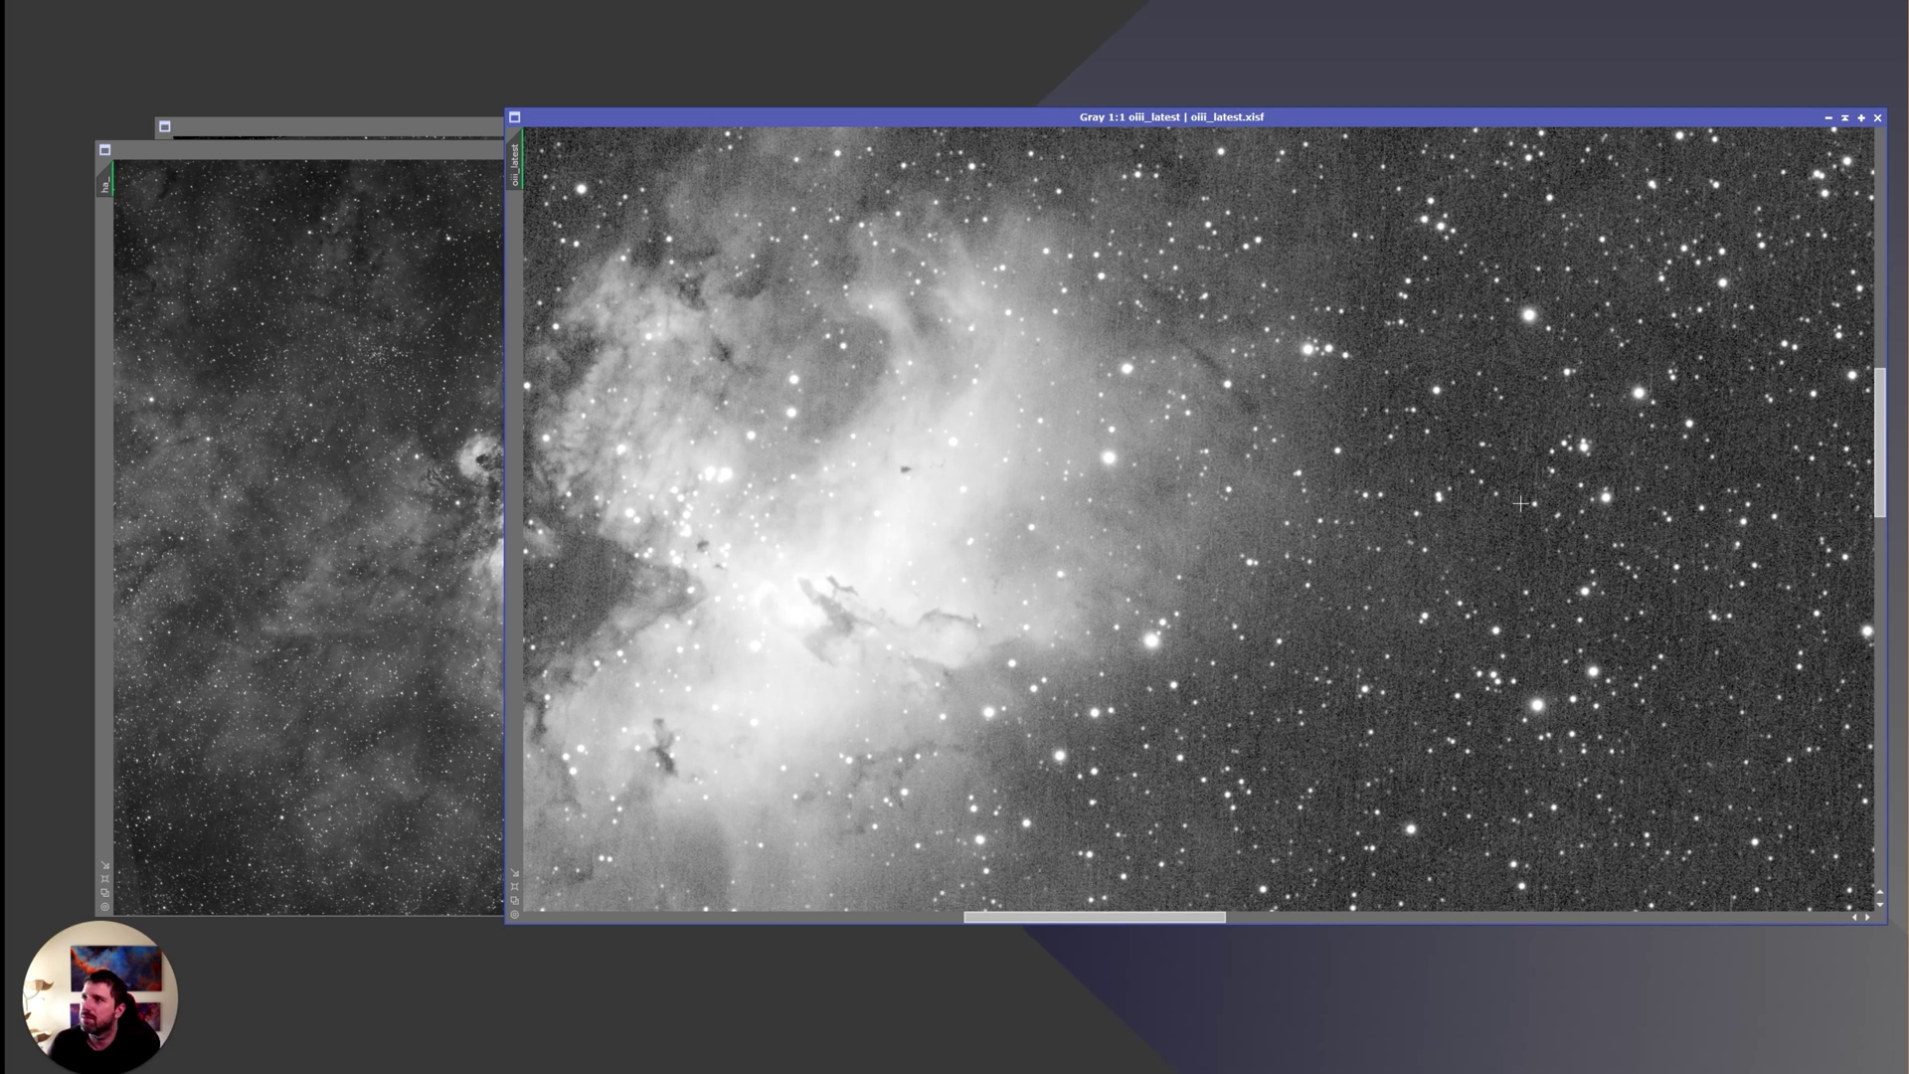
# Zoom in and out on the oiii_latest core to inspect it among the dense stars
pyautogui.scroll(-1, 1312, 603)
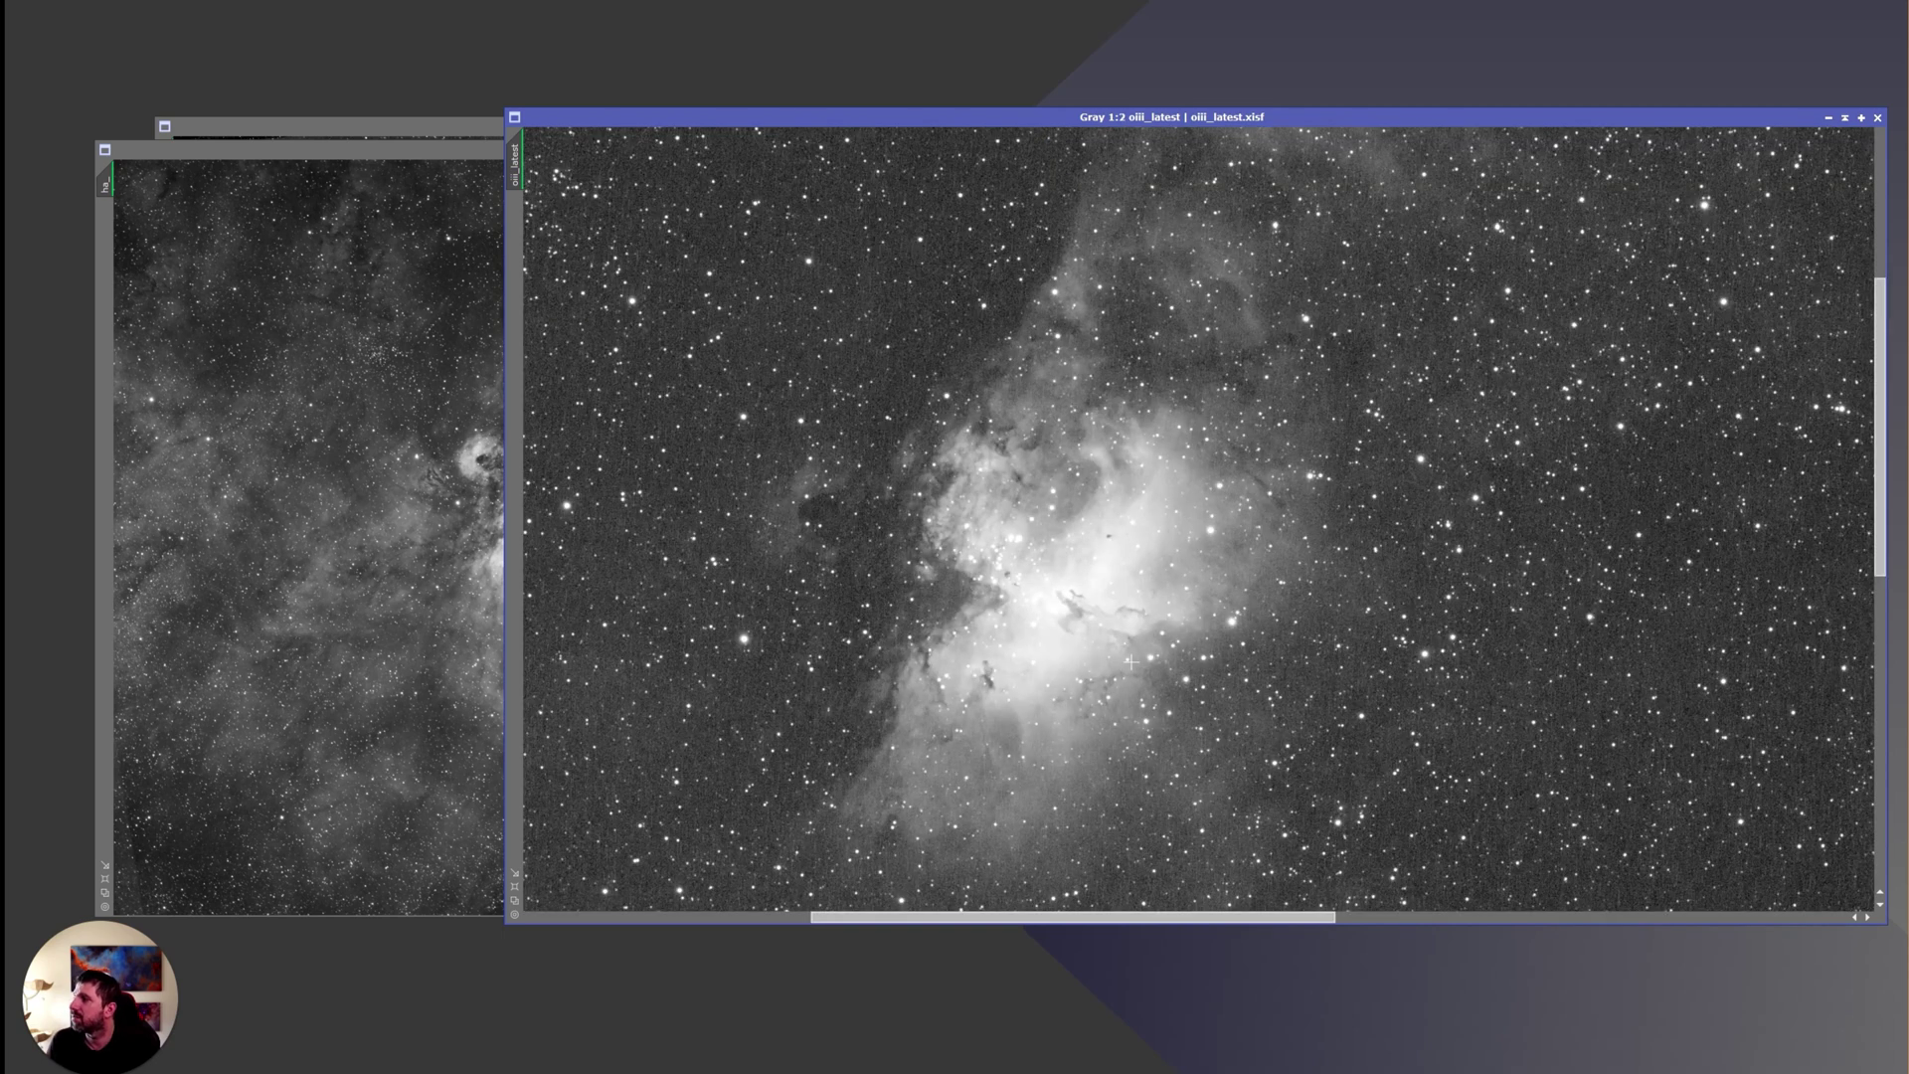
pyautogui.scroll(-1, 1139, 659)
pyautogui.scroll(2, 1139, 658)
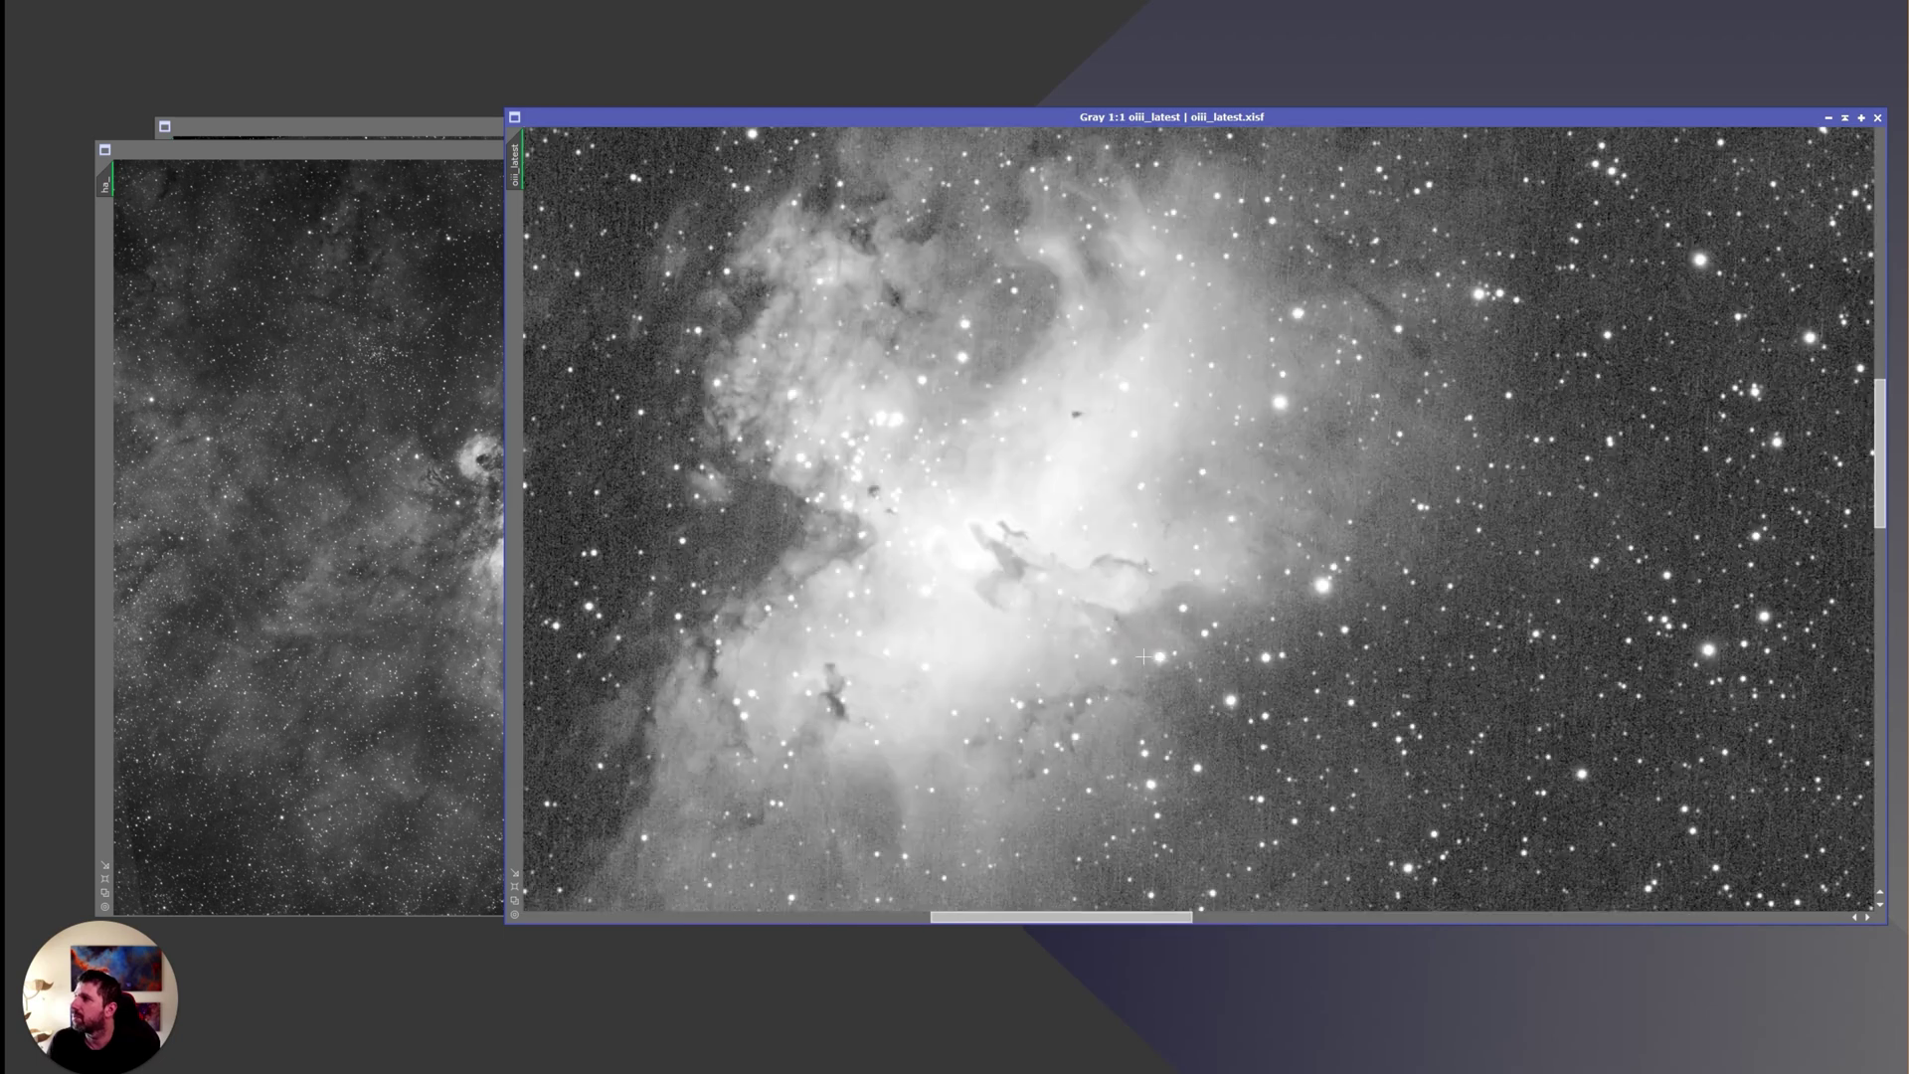
pyautogui.scroll(-2, 1145, 657)
pyautogui.scroll(1, 1144, 656)
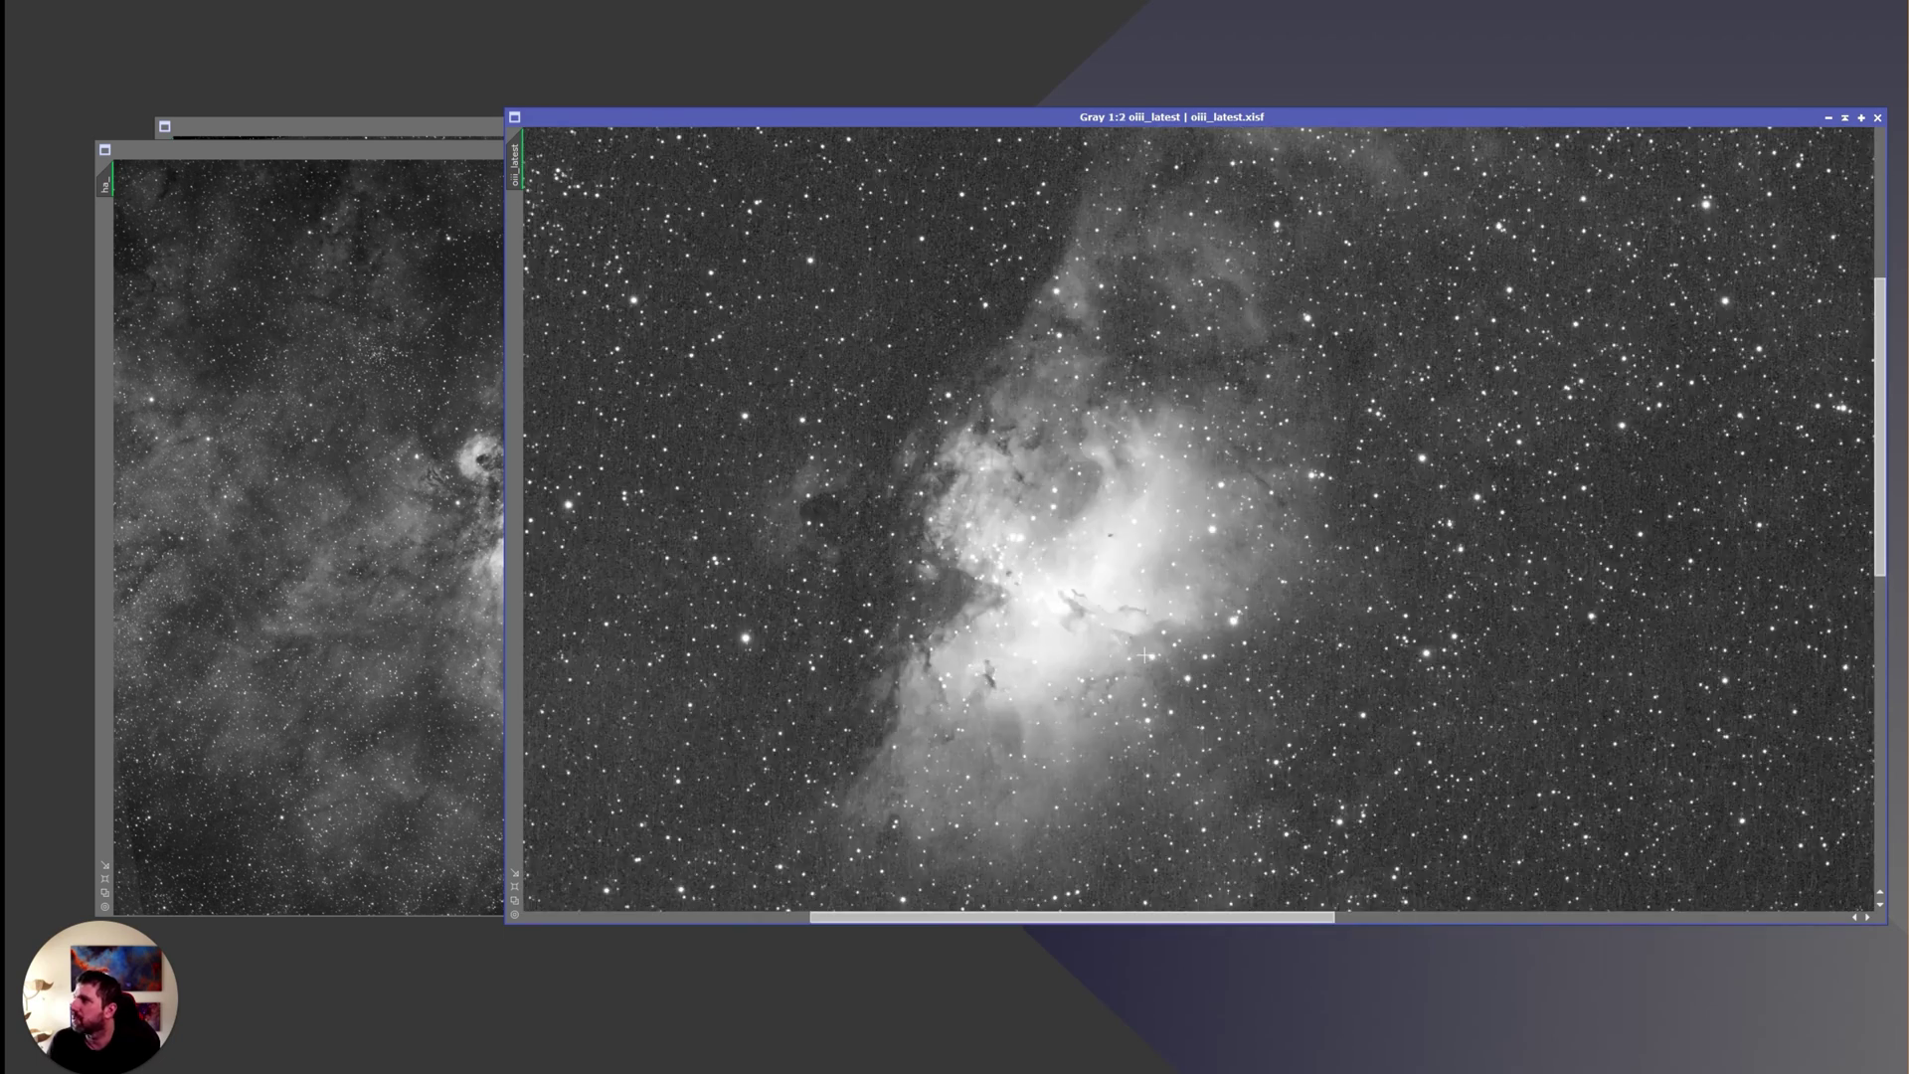
pyautogui.scroll(1, 1145, 656)
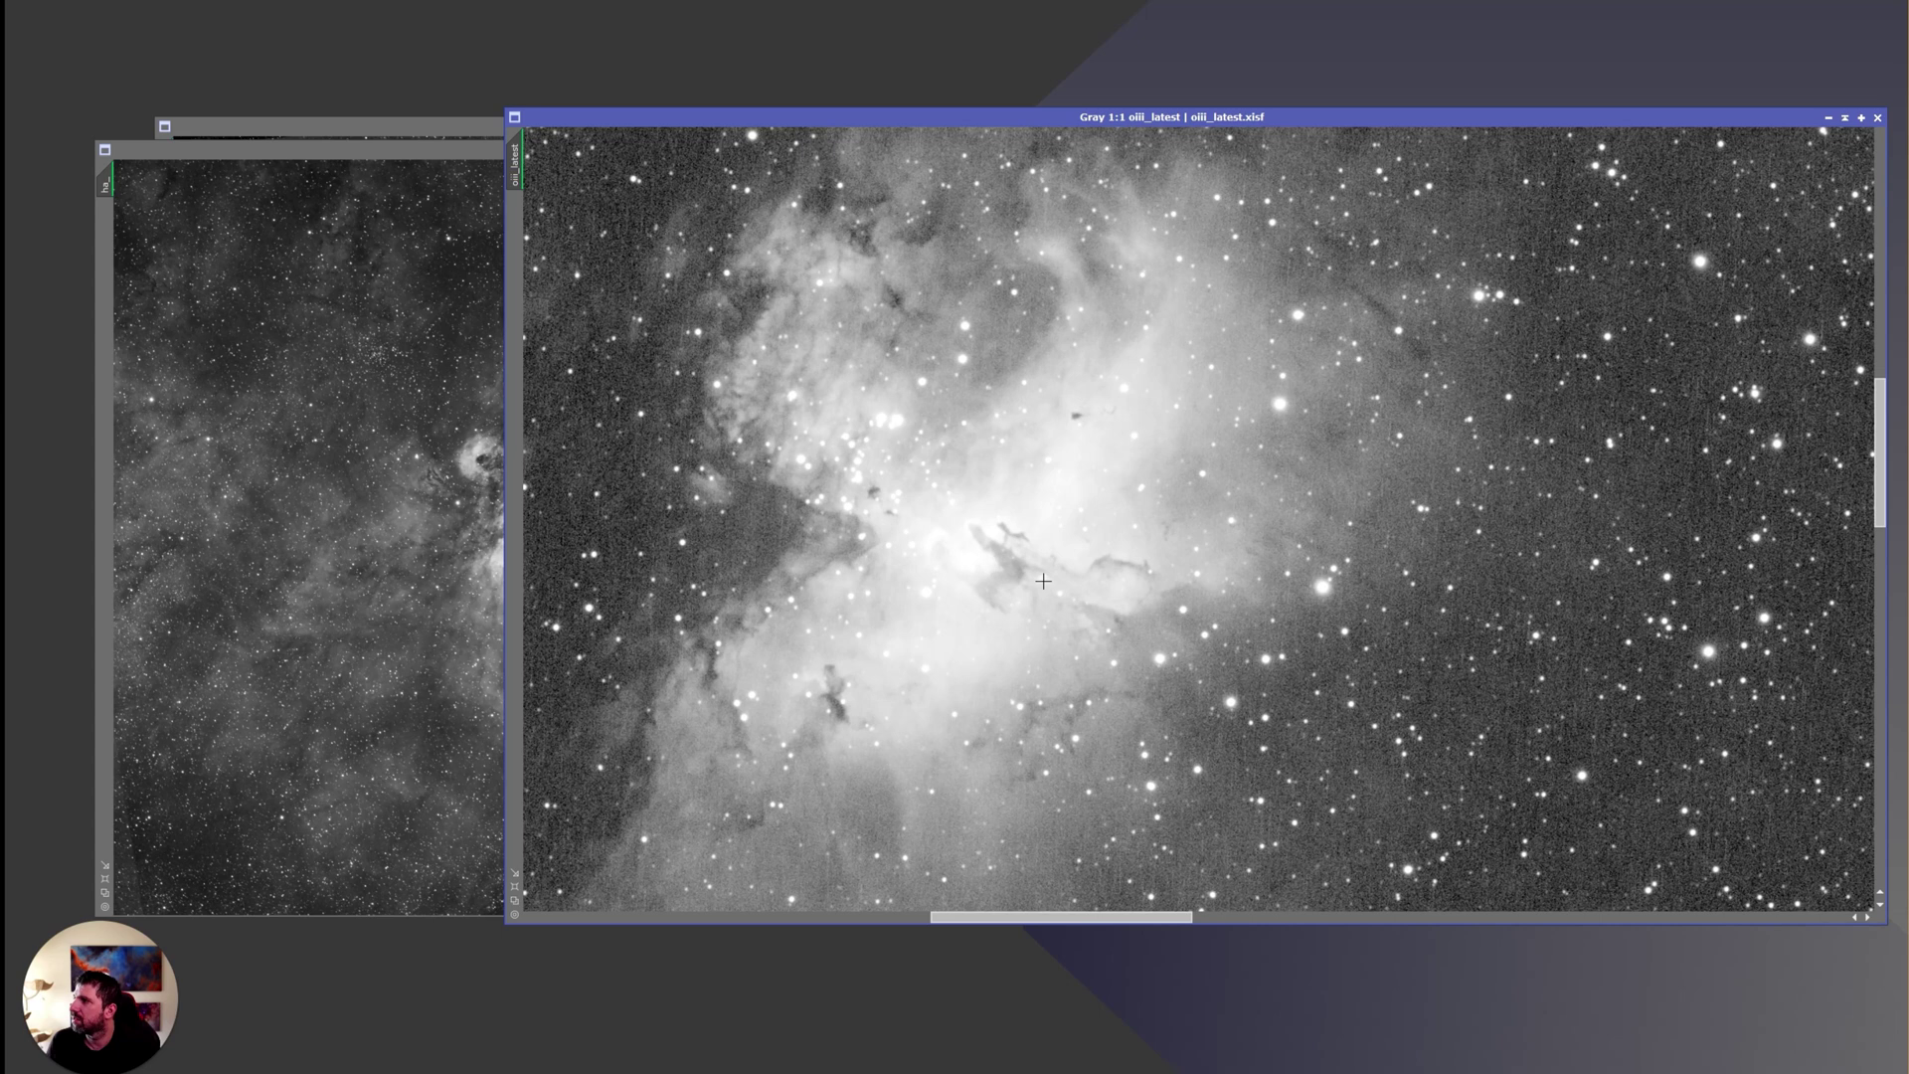
pyautogui.scroll(-3, 1043, 581)
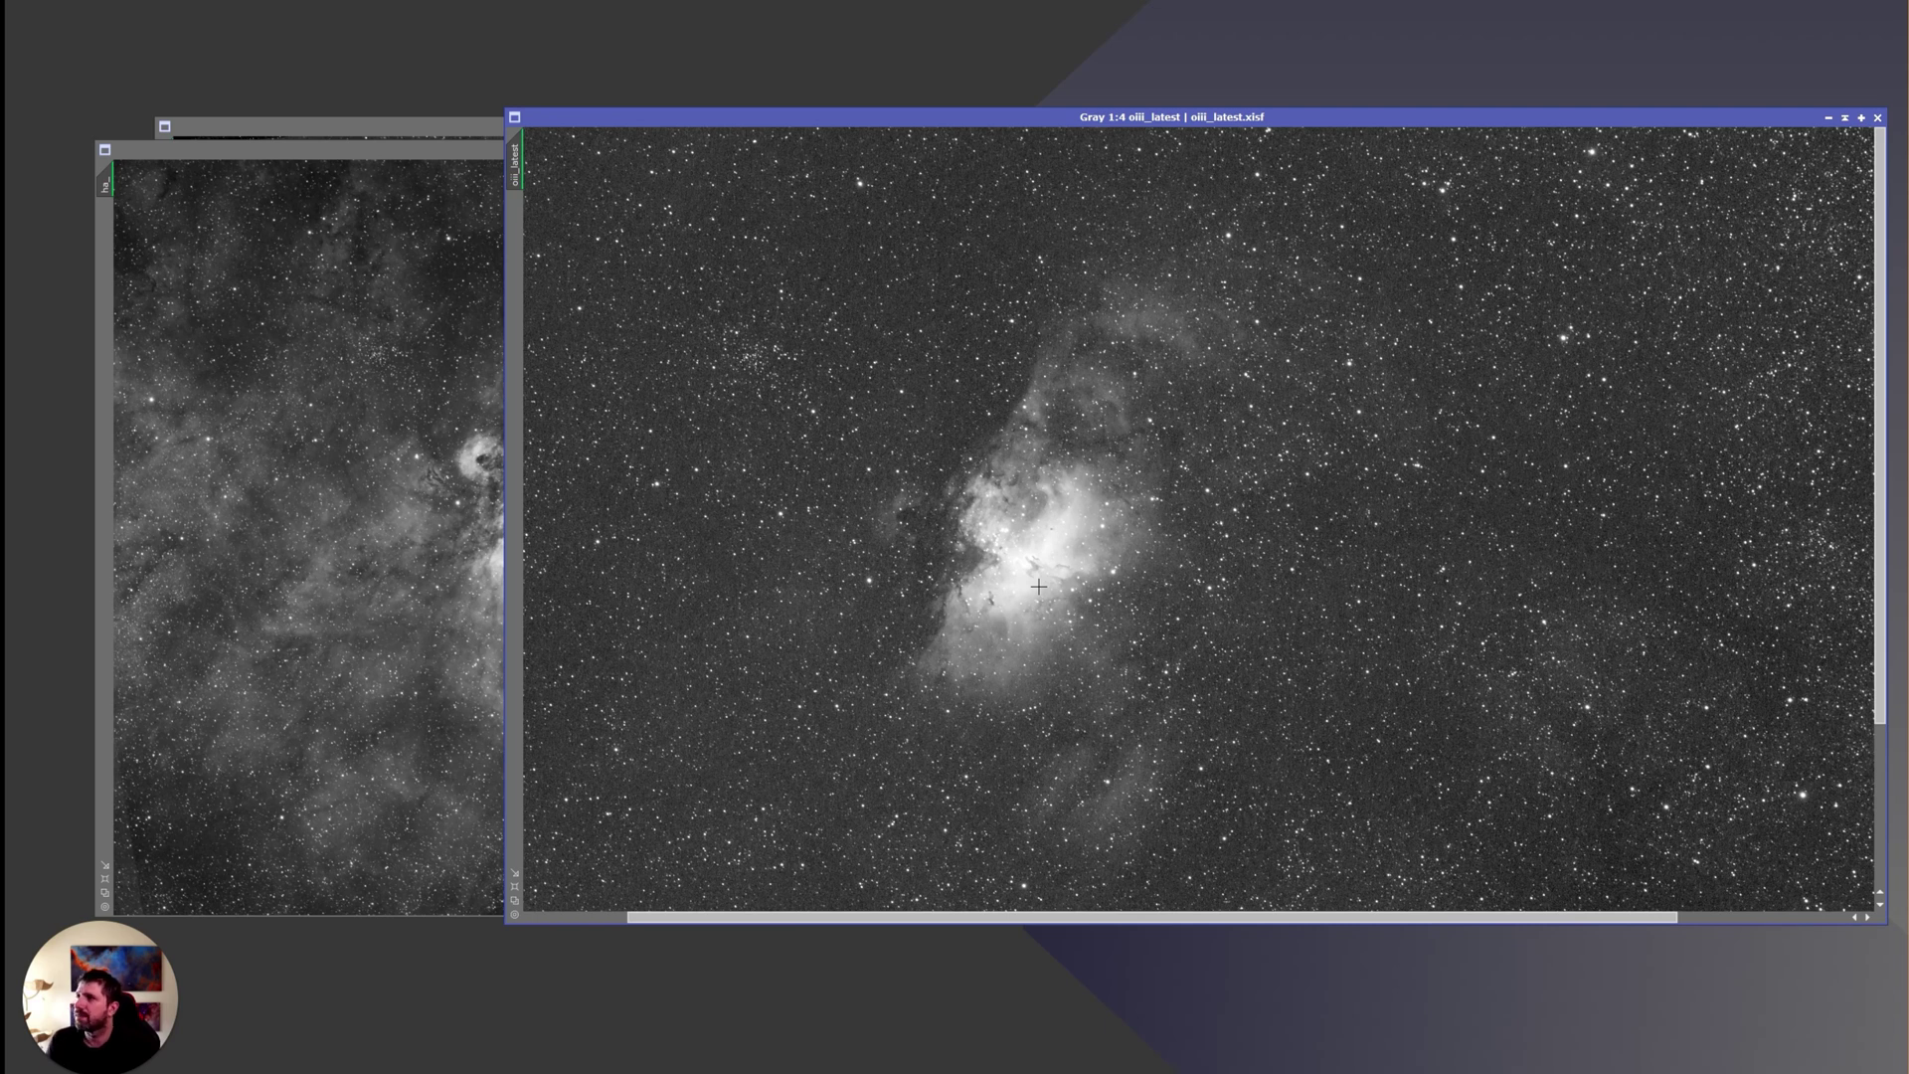
# Bring sii.xisf forward, zoom it to 1:7, and move and enlarge its window to show the whole frame
pyautogui.moveTo(404, 127); pyautogui.dragTo(580, 117)
pyautogui.scroll(1, 647, 391)
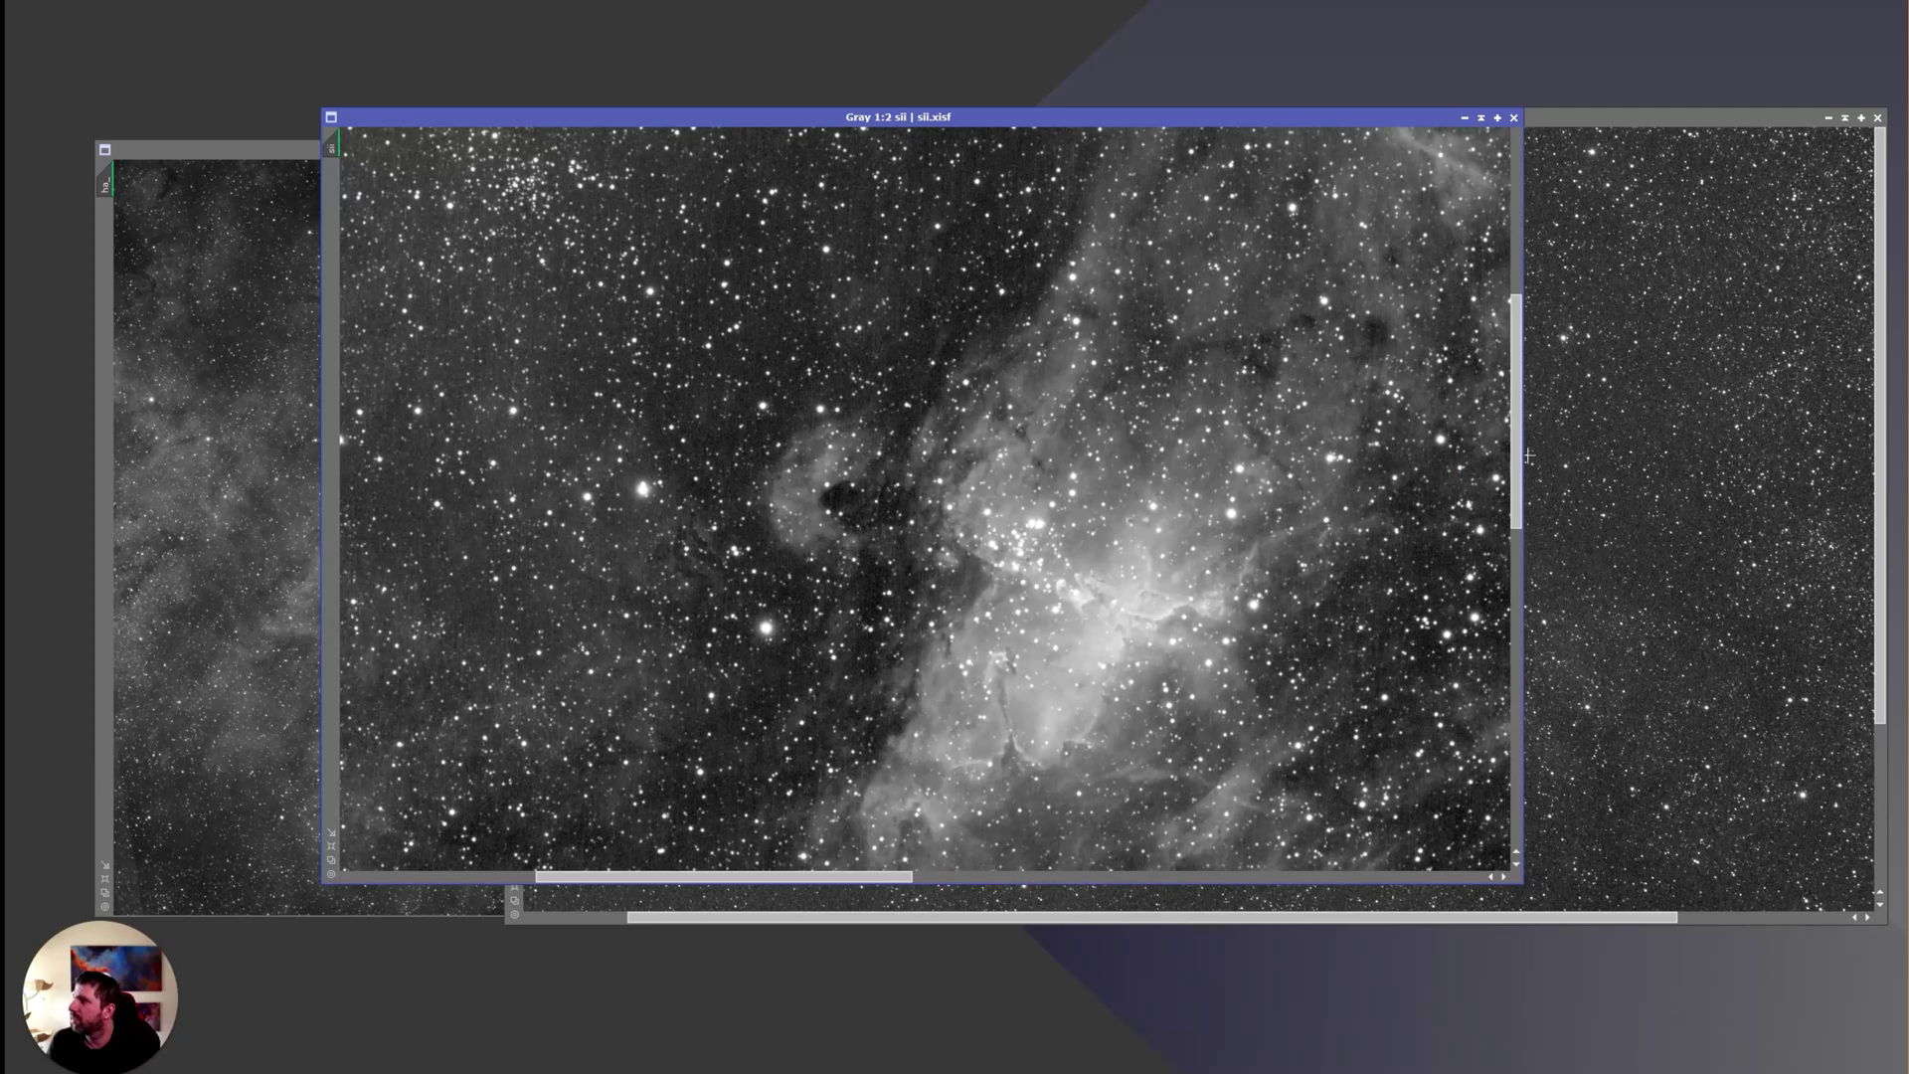
pyautogui.scroll(-1, 1514, 481)
pyautogui.scroll(1, 1333, 485)
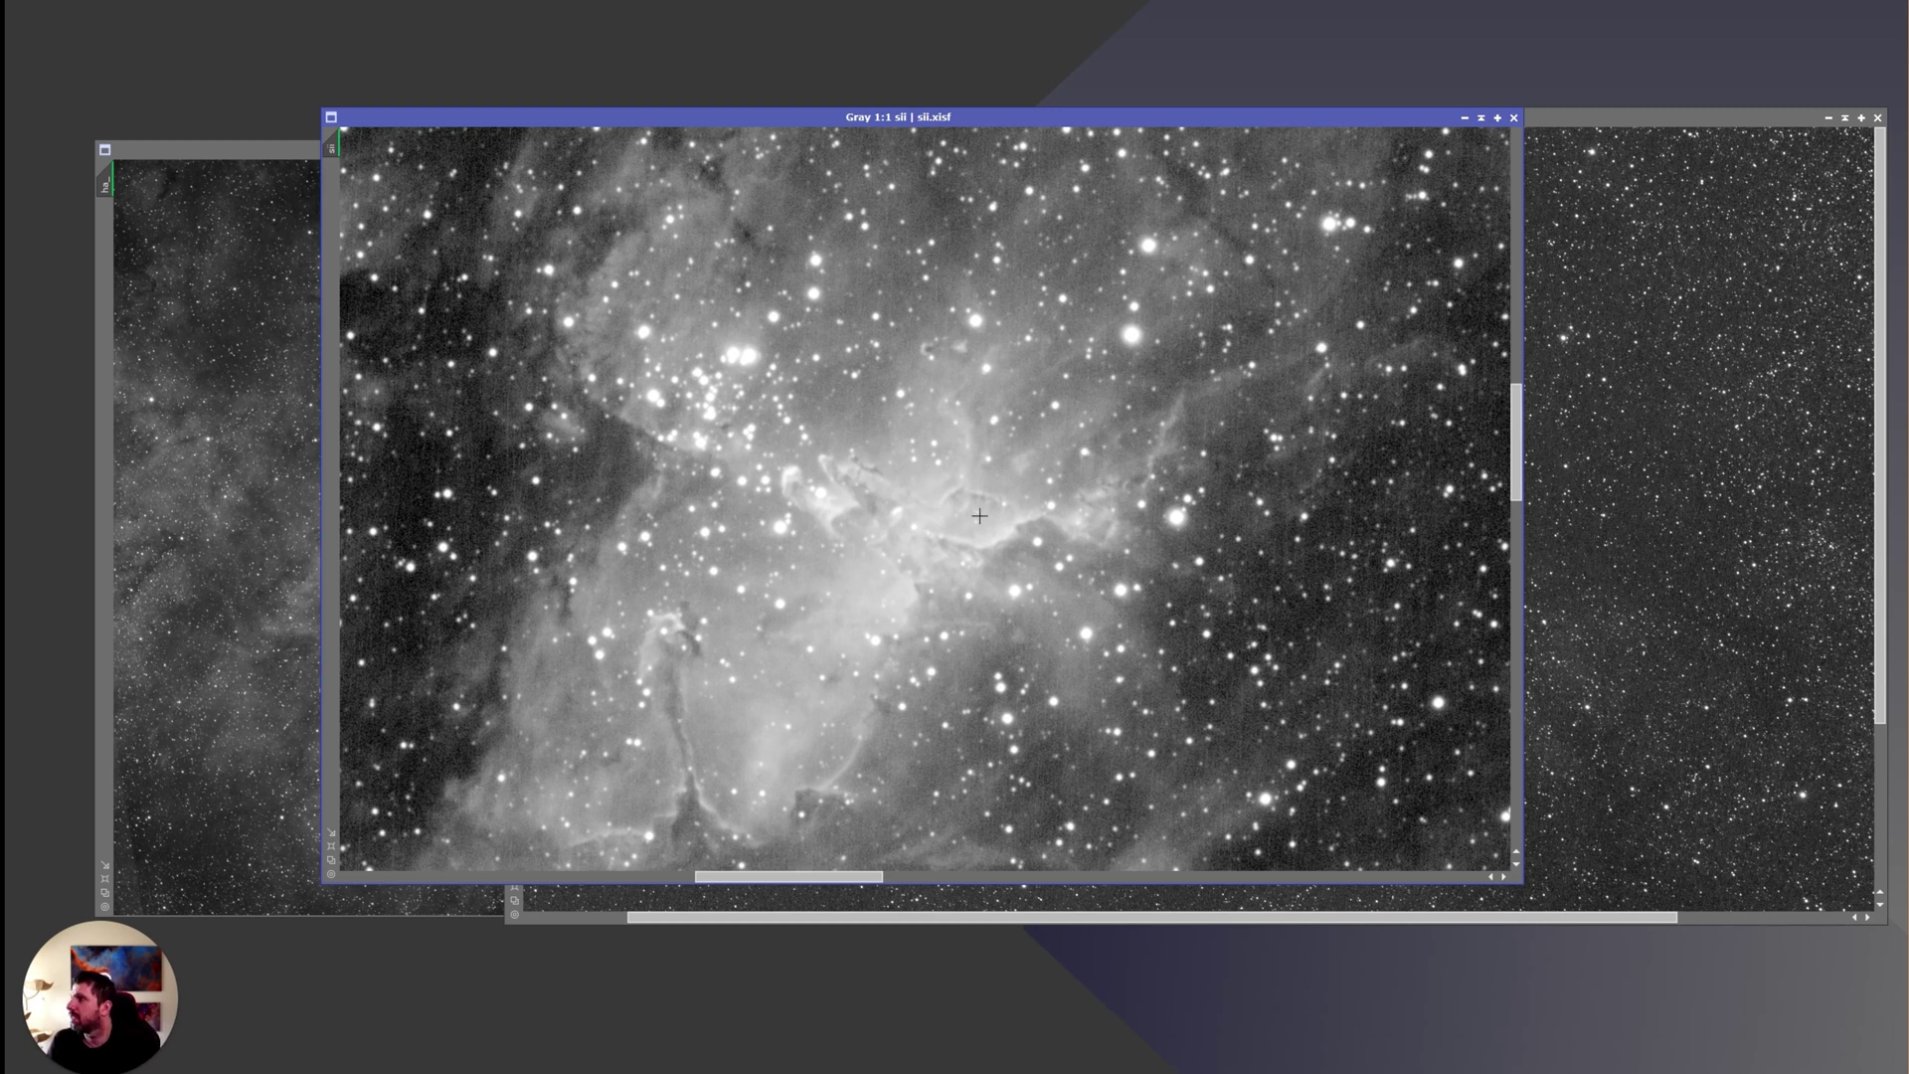
pyautogui.scroll(-1, 980, 515)
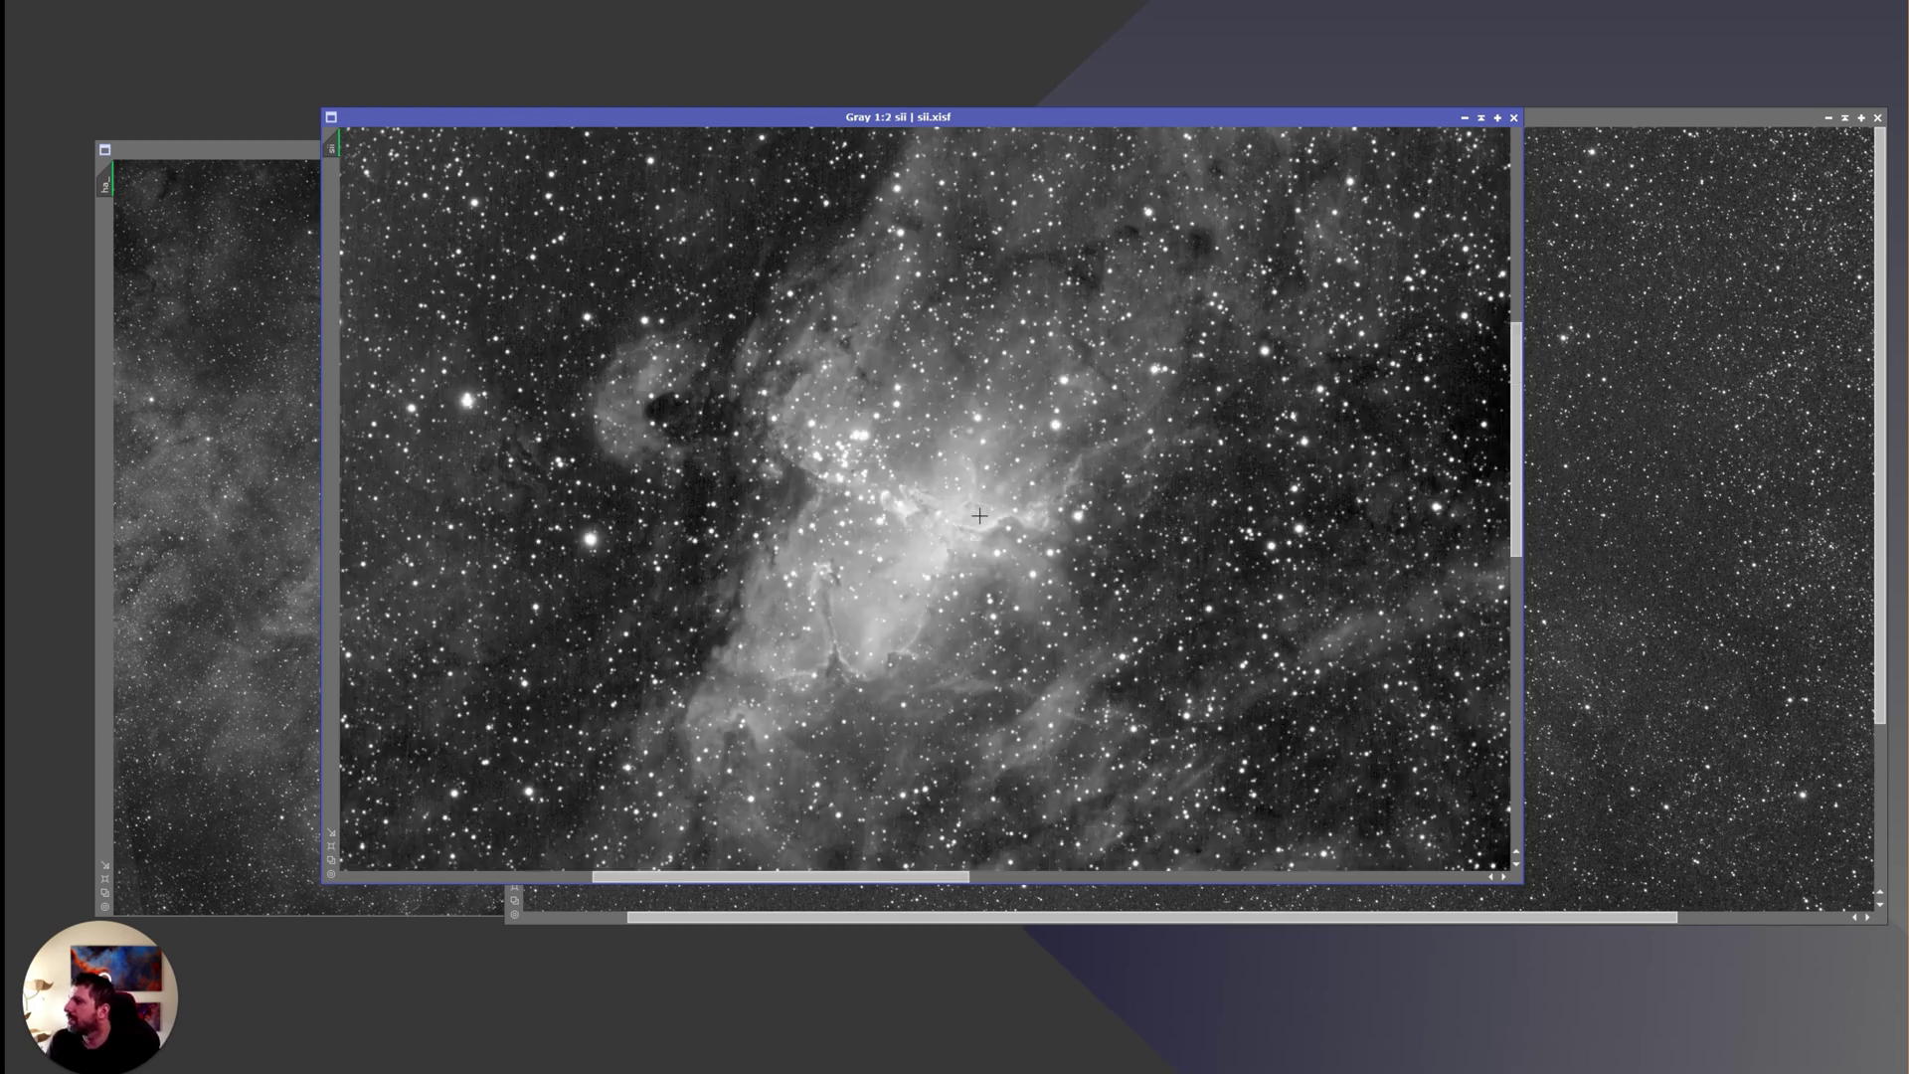
pyautogui.scroll(-3, 980, 518)
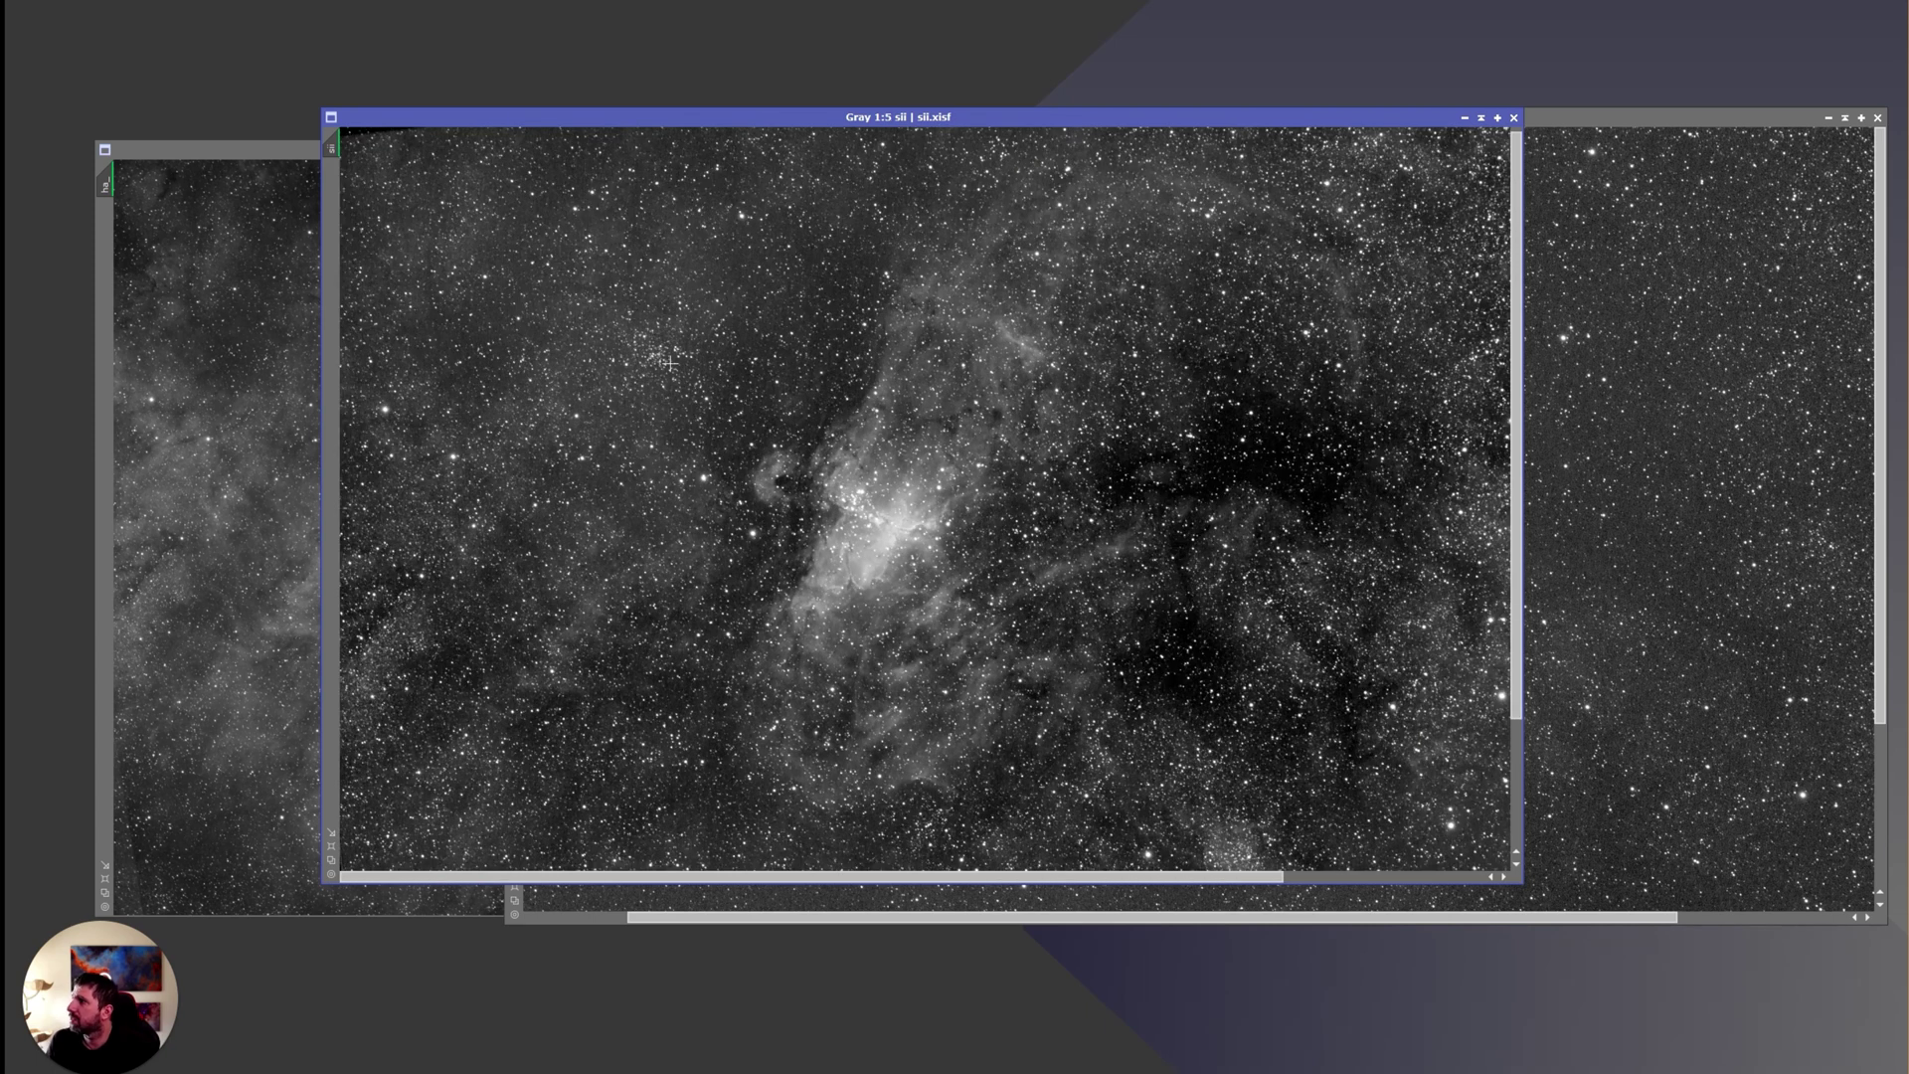
pyautogui.scroll(-1, 925, 498)
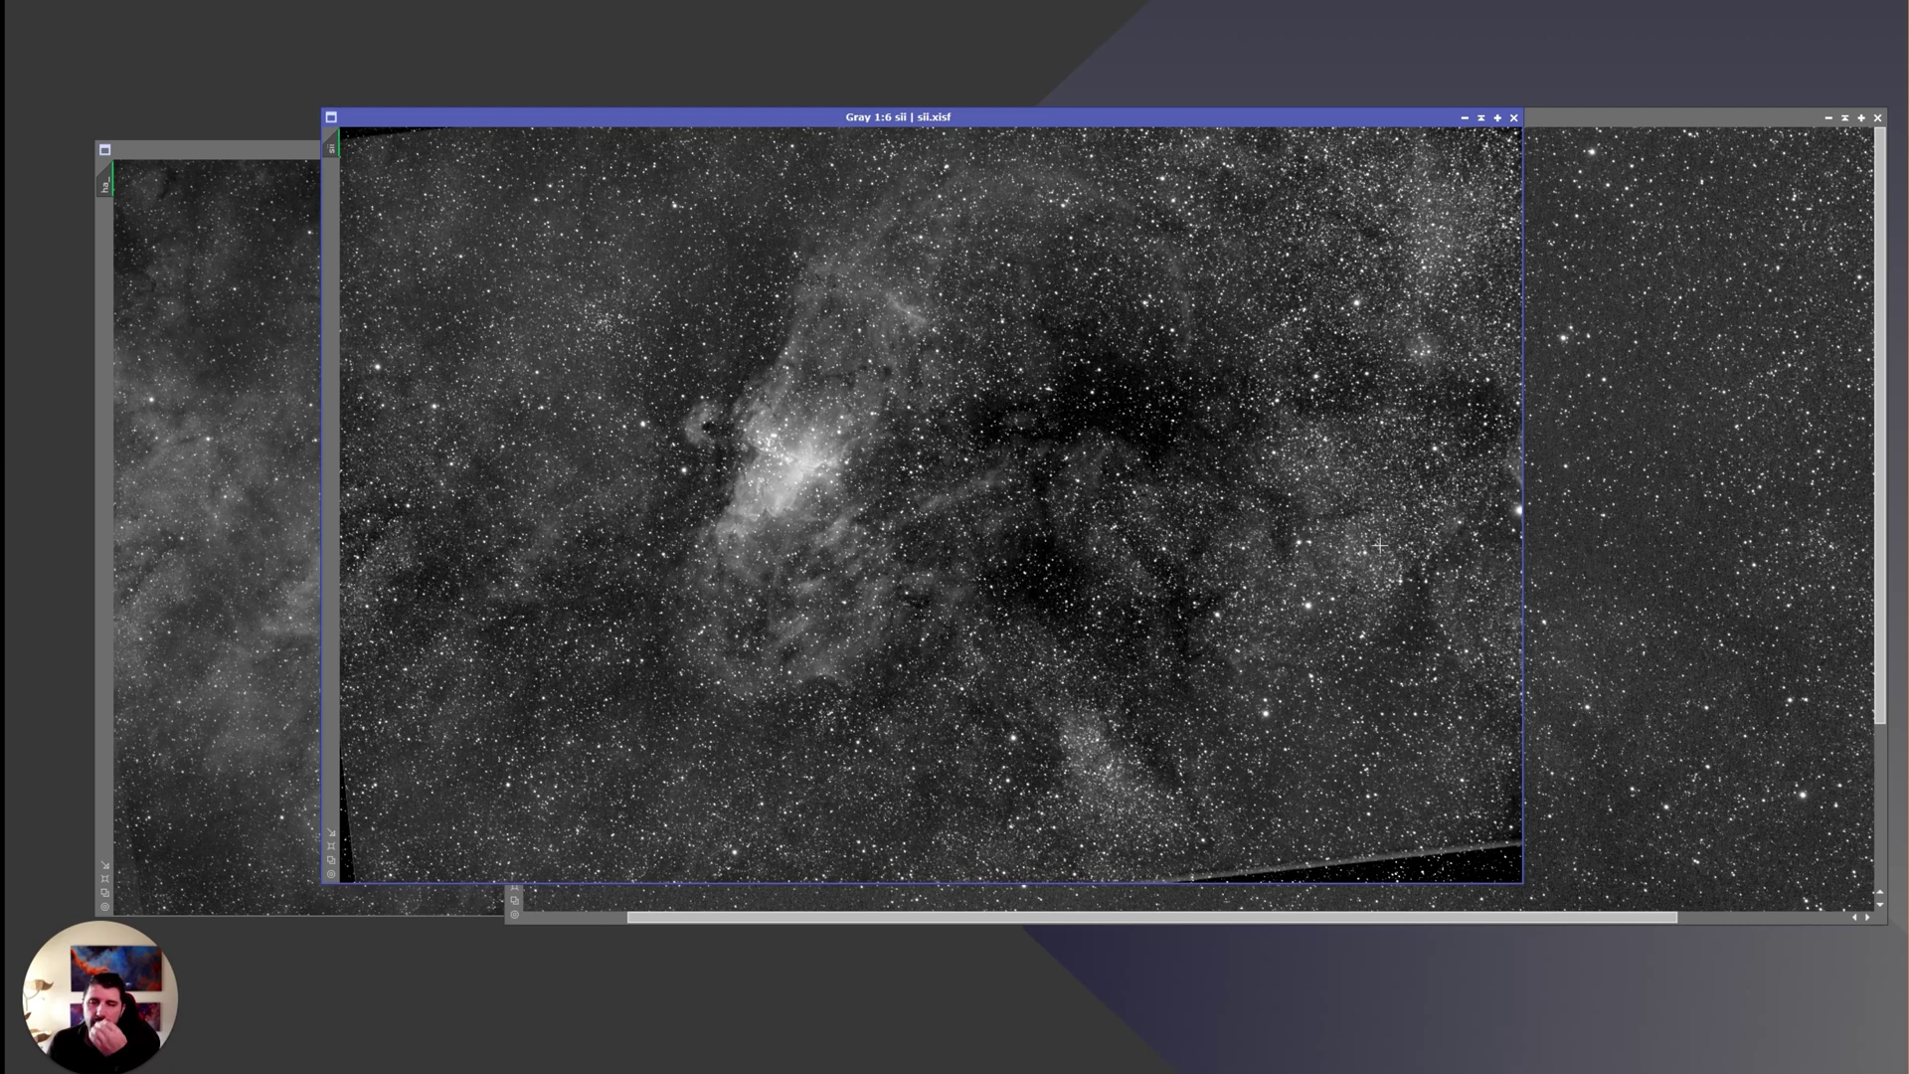
pyautogui.scroll(-1, 1355, 538)
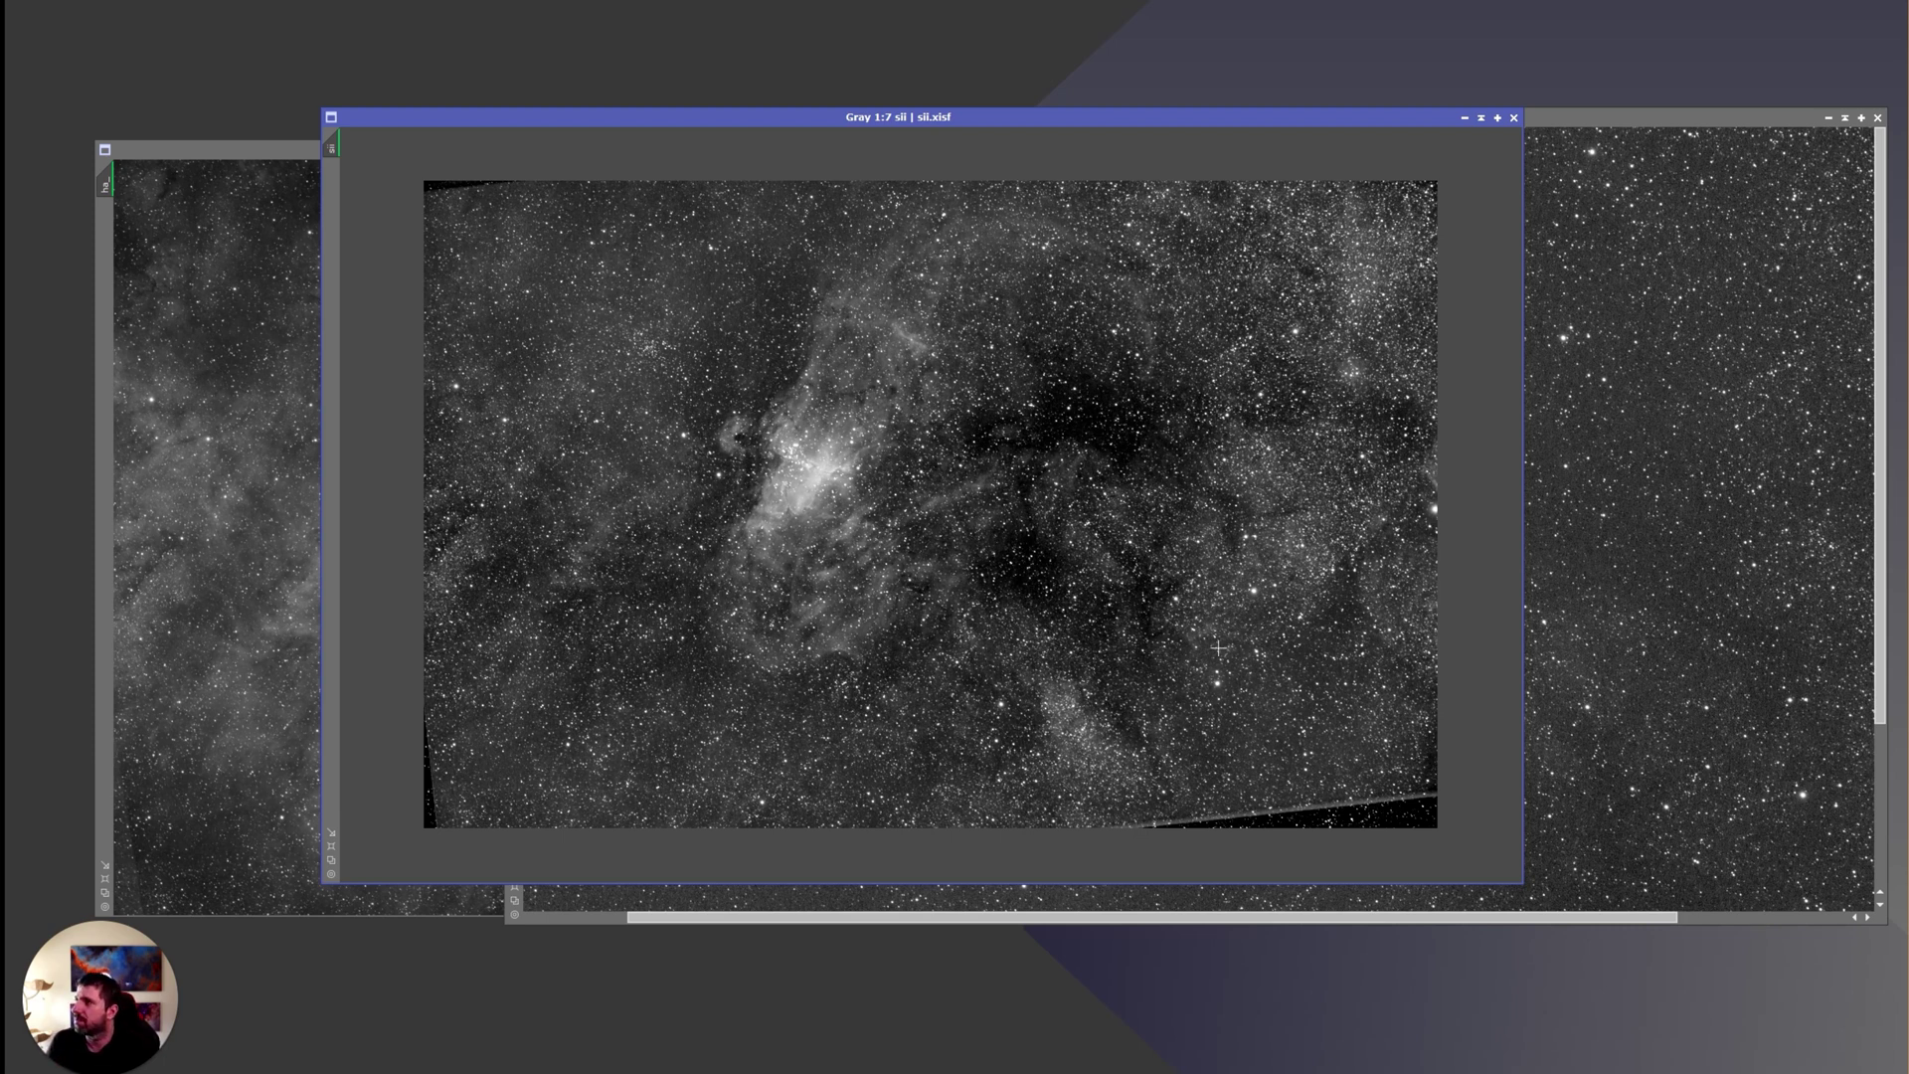
pyautogui.moveTo(1221, 118); pyautogui.dragTo(1184, 31)
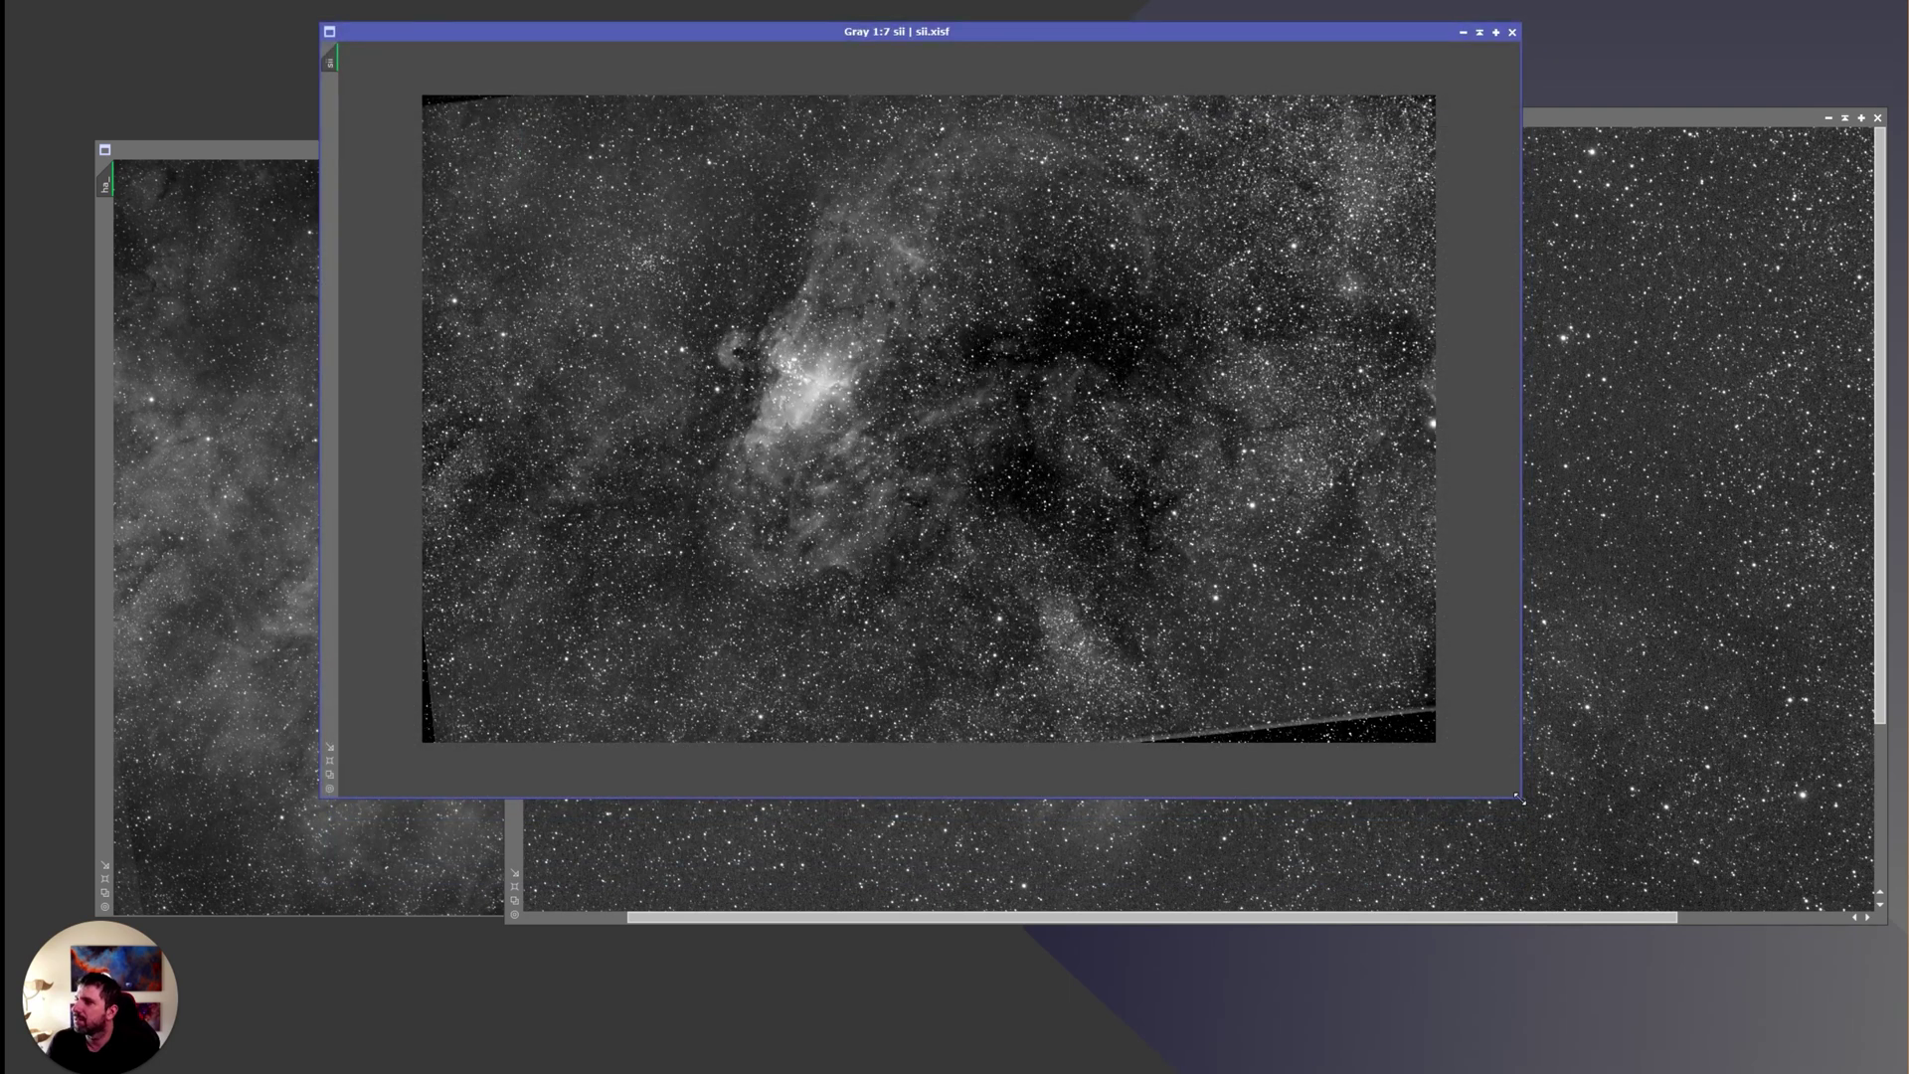
pyautogui.moveTo(1522, 802); pyautogui.dragTo(1653, 1010)
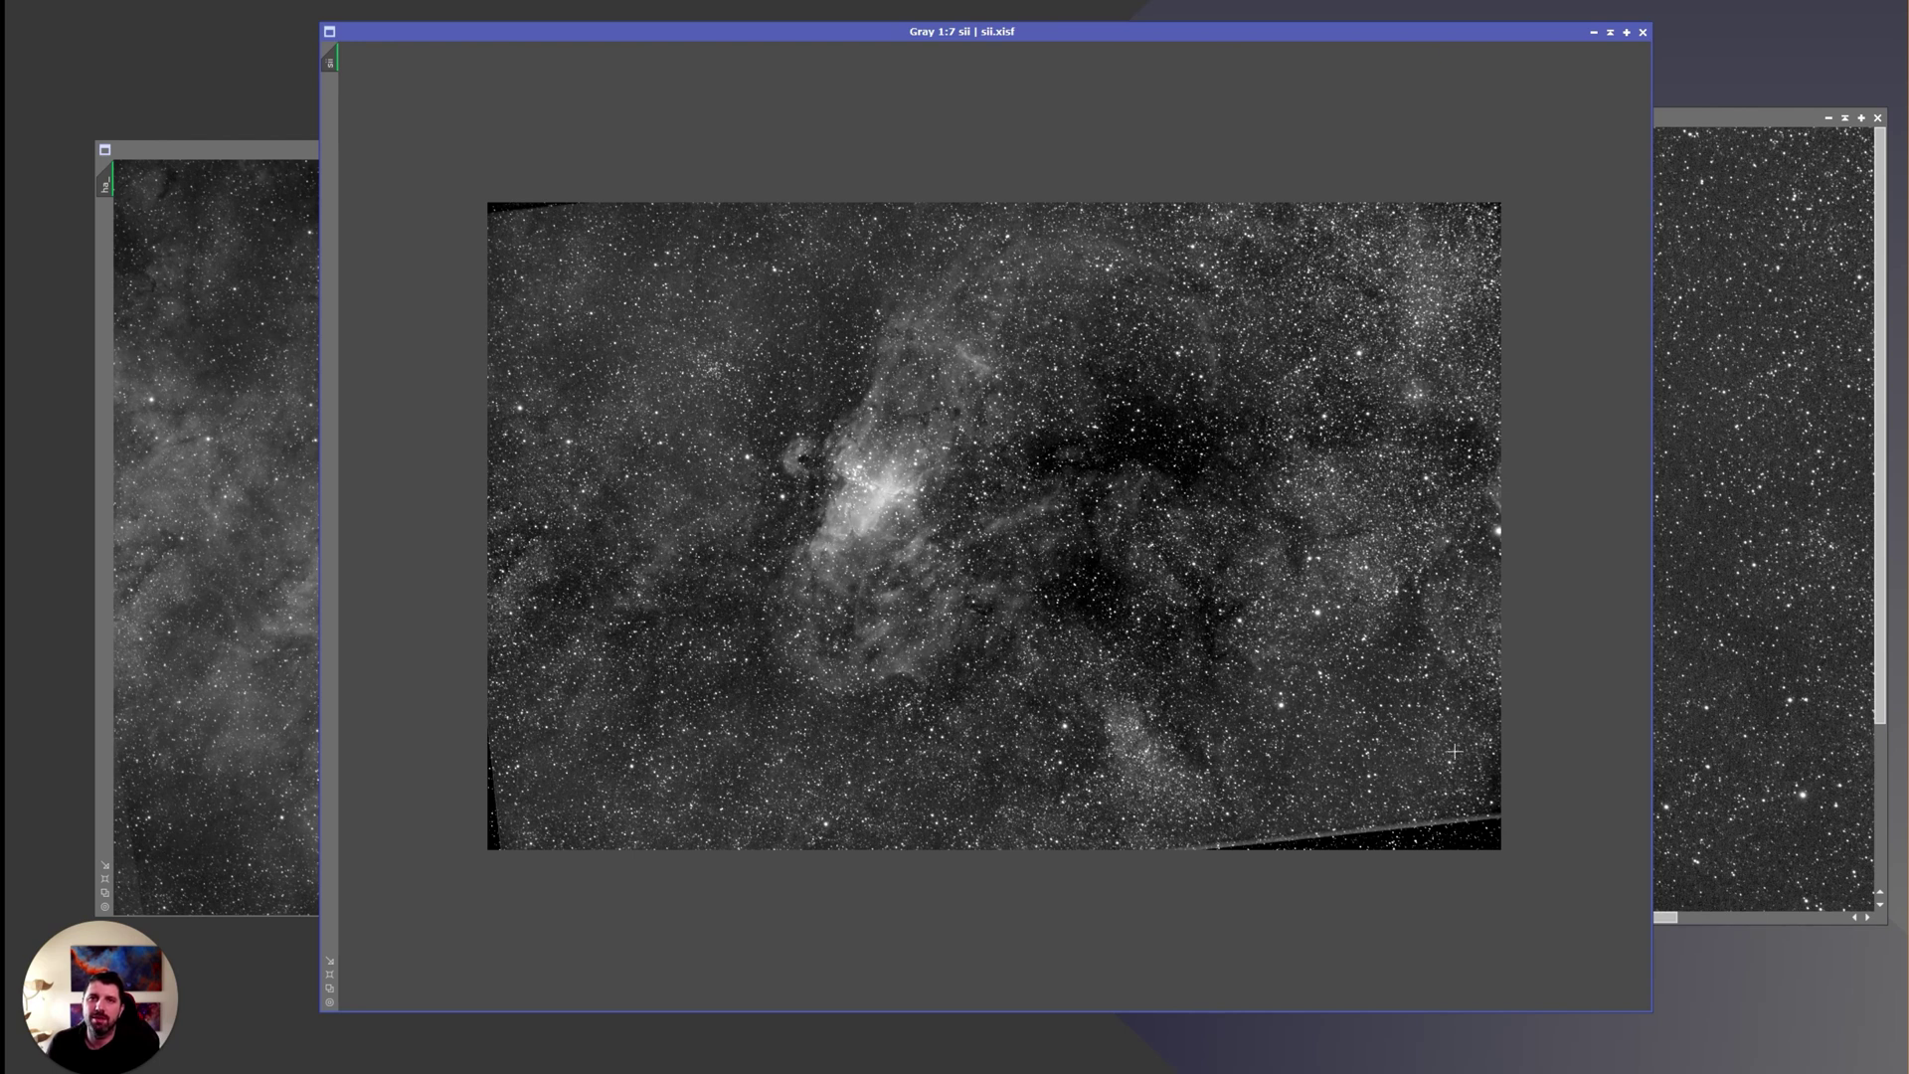
# Raise ha_, sii and oiii_latest in turn, ending on the sho.xisf RGB composite
pyautogui.click(269, 512)
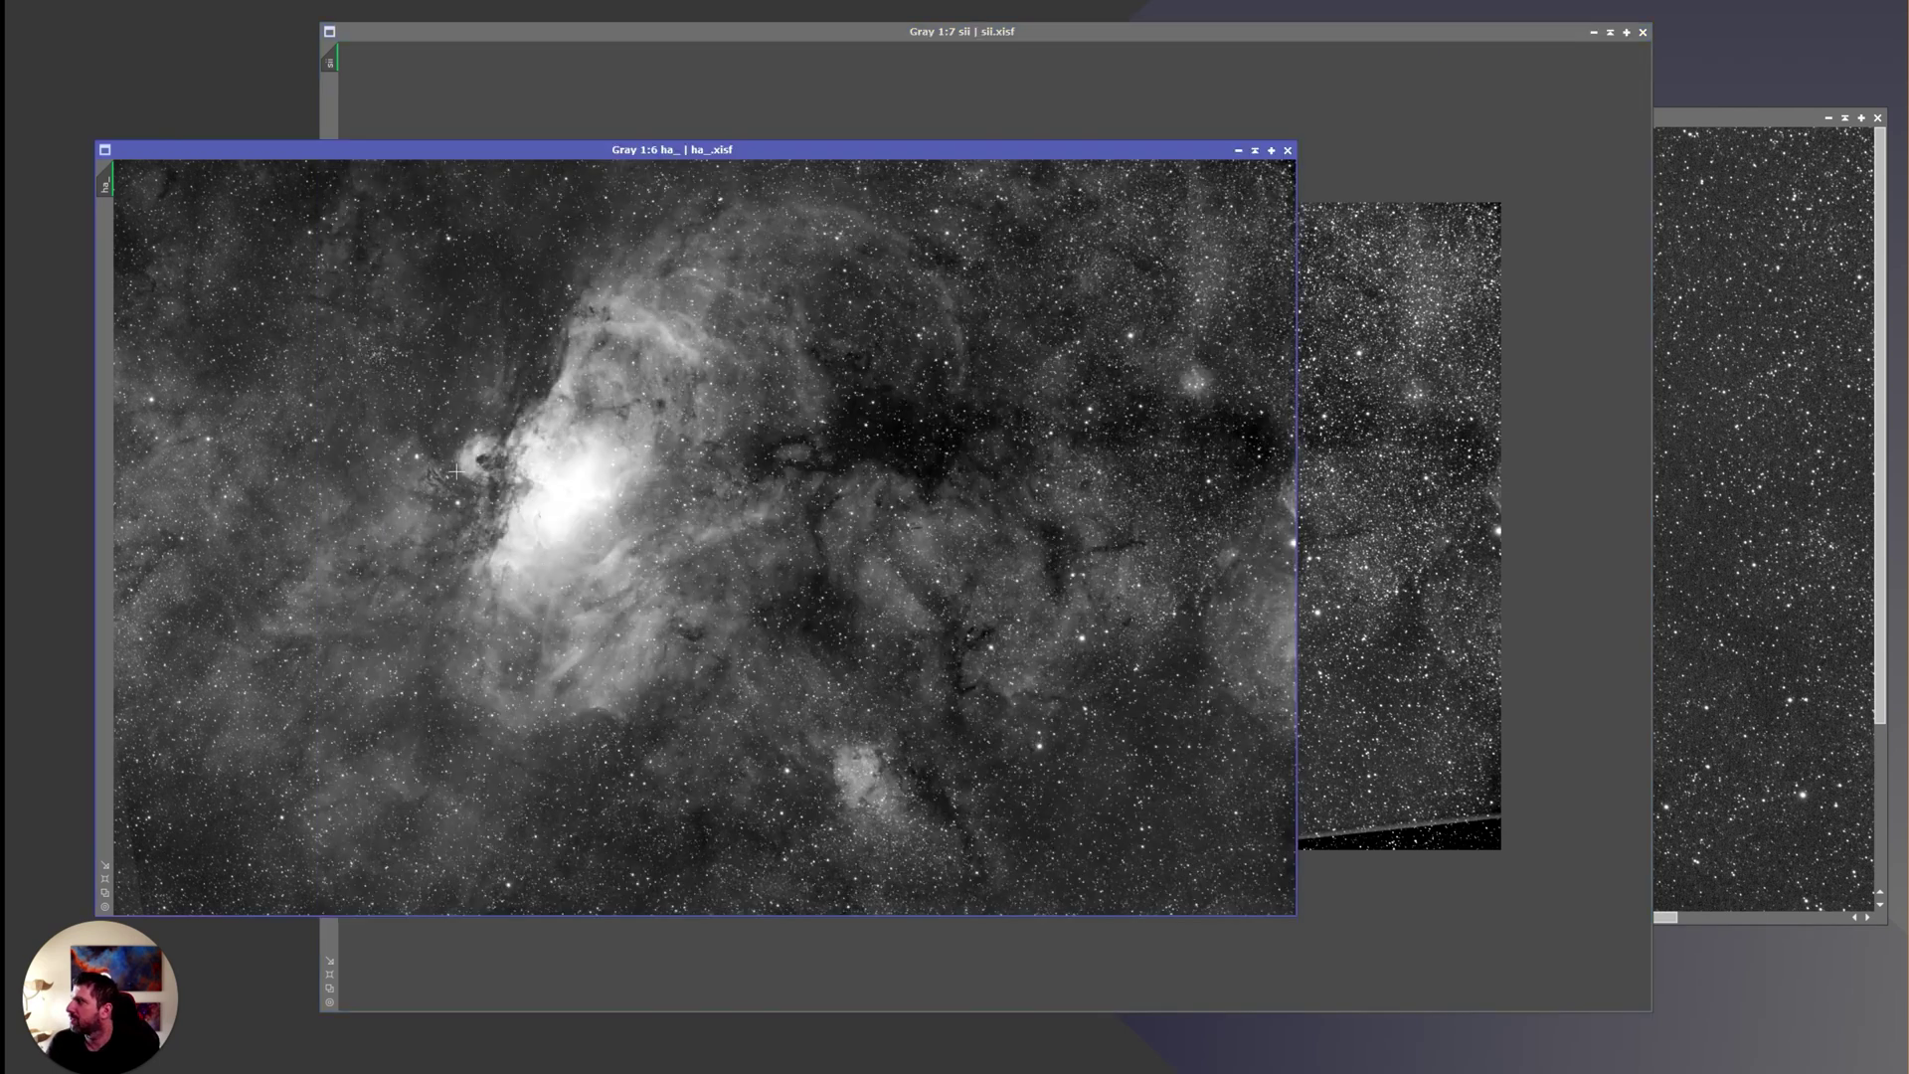
pyautogui.scroll(4, 456, 472)
pyautogui.scroll(-5, 457, 471)
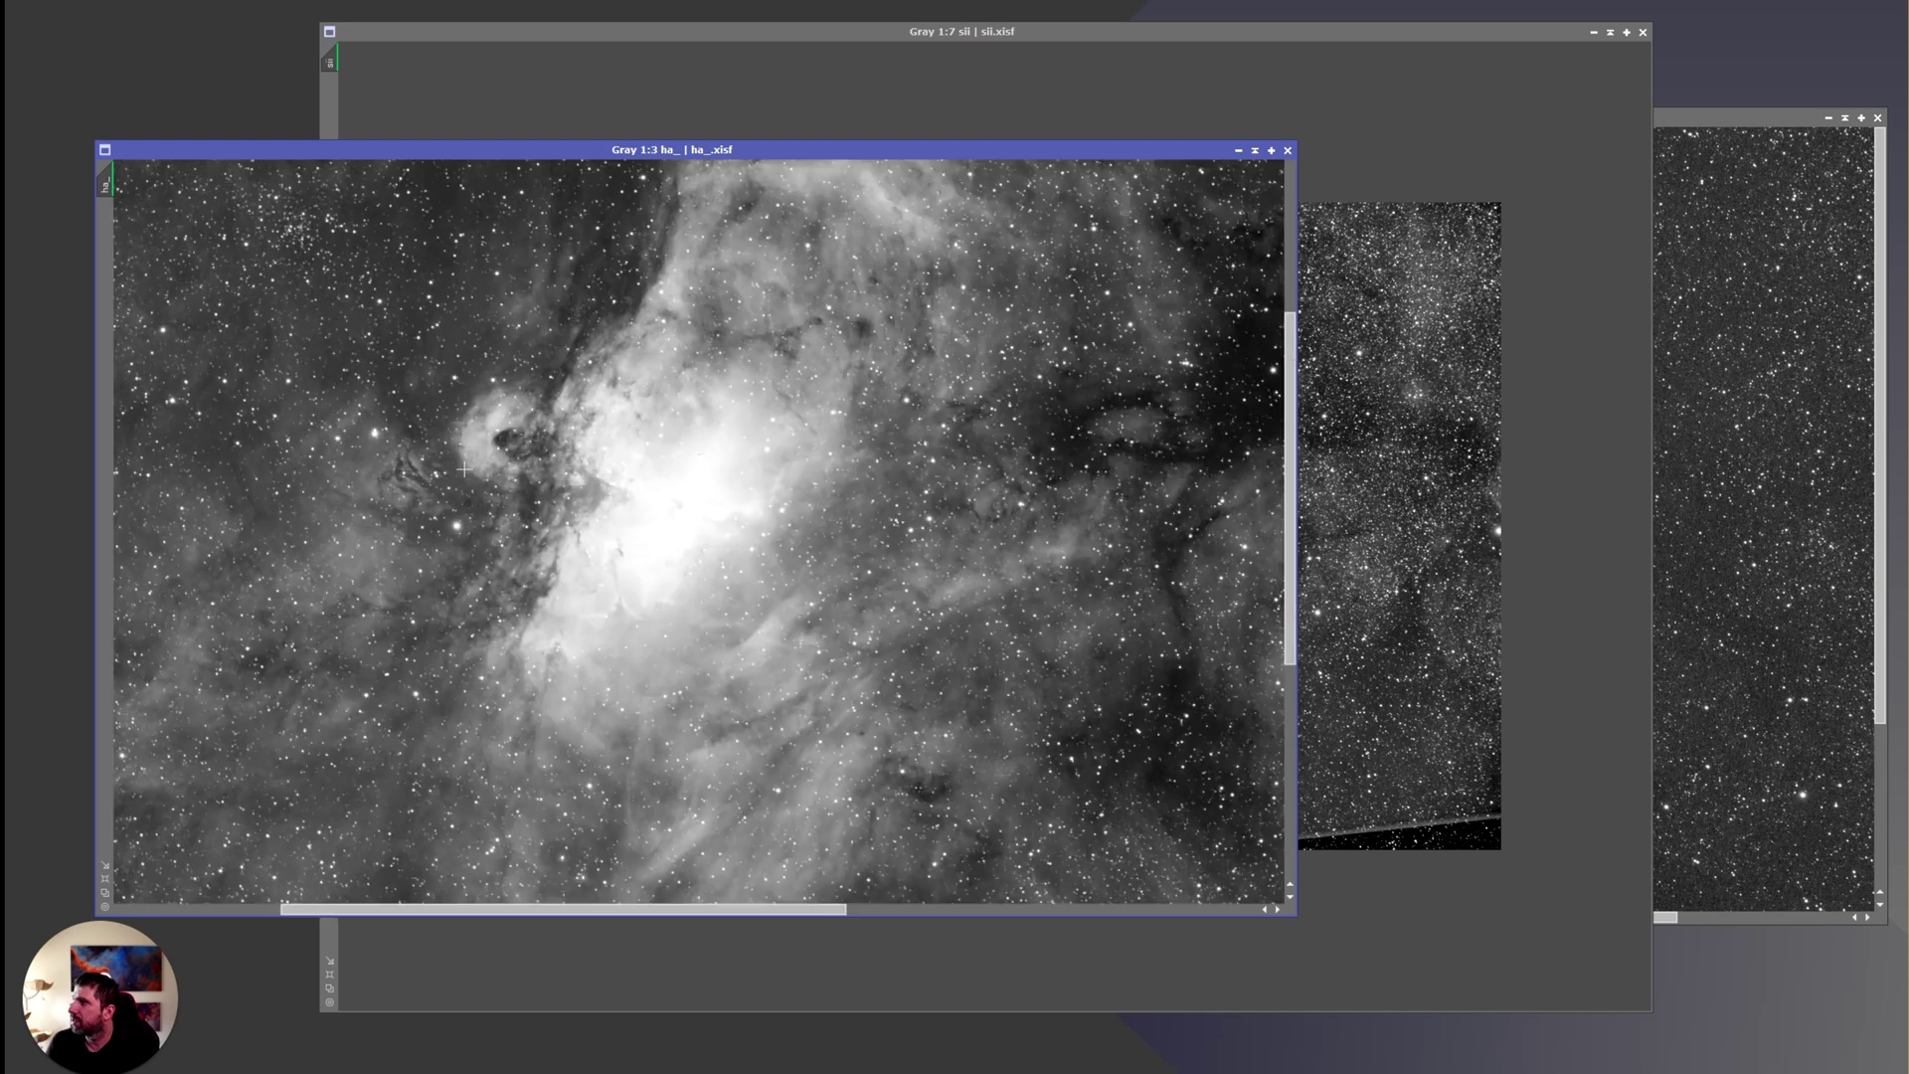
pyautogui.click(1389, 550)
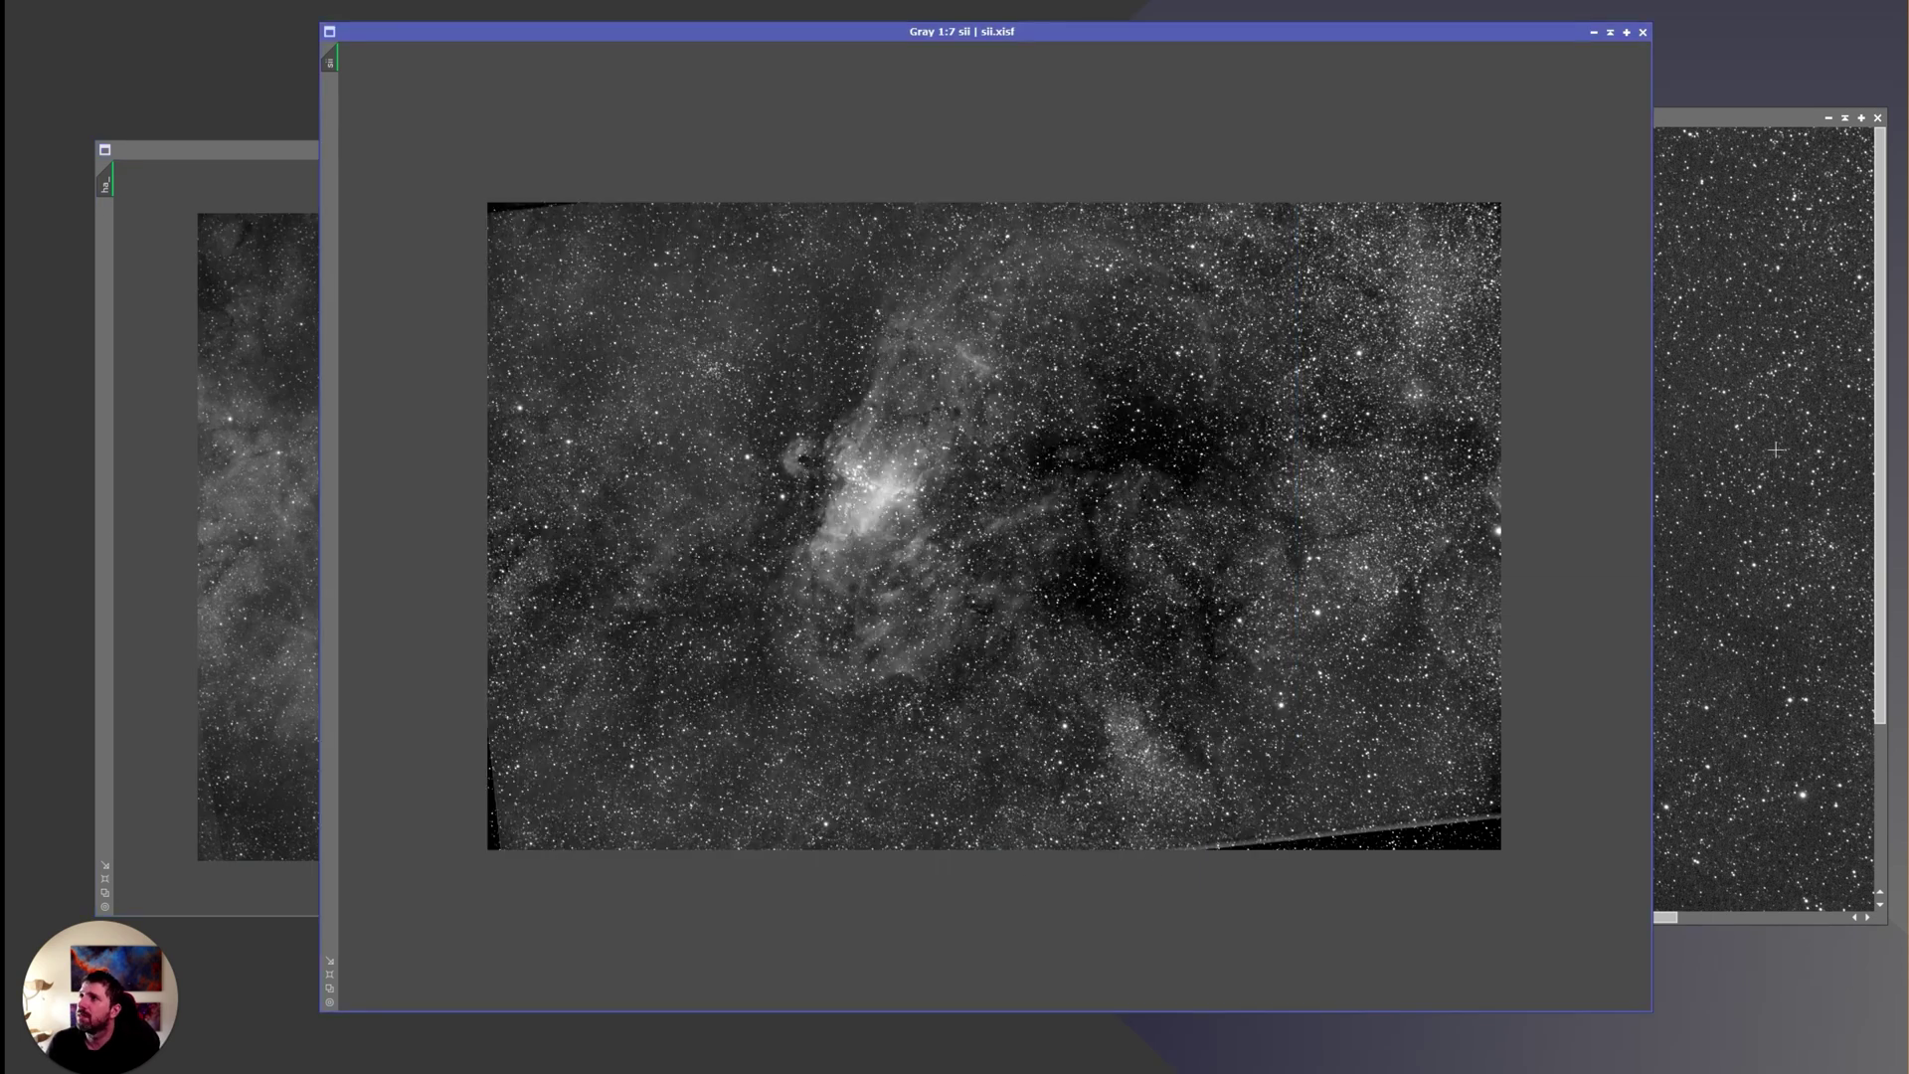
pyautogui.click(1799, 435)
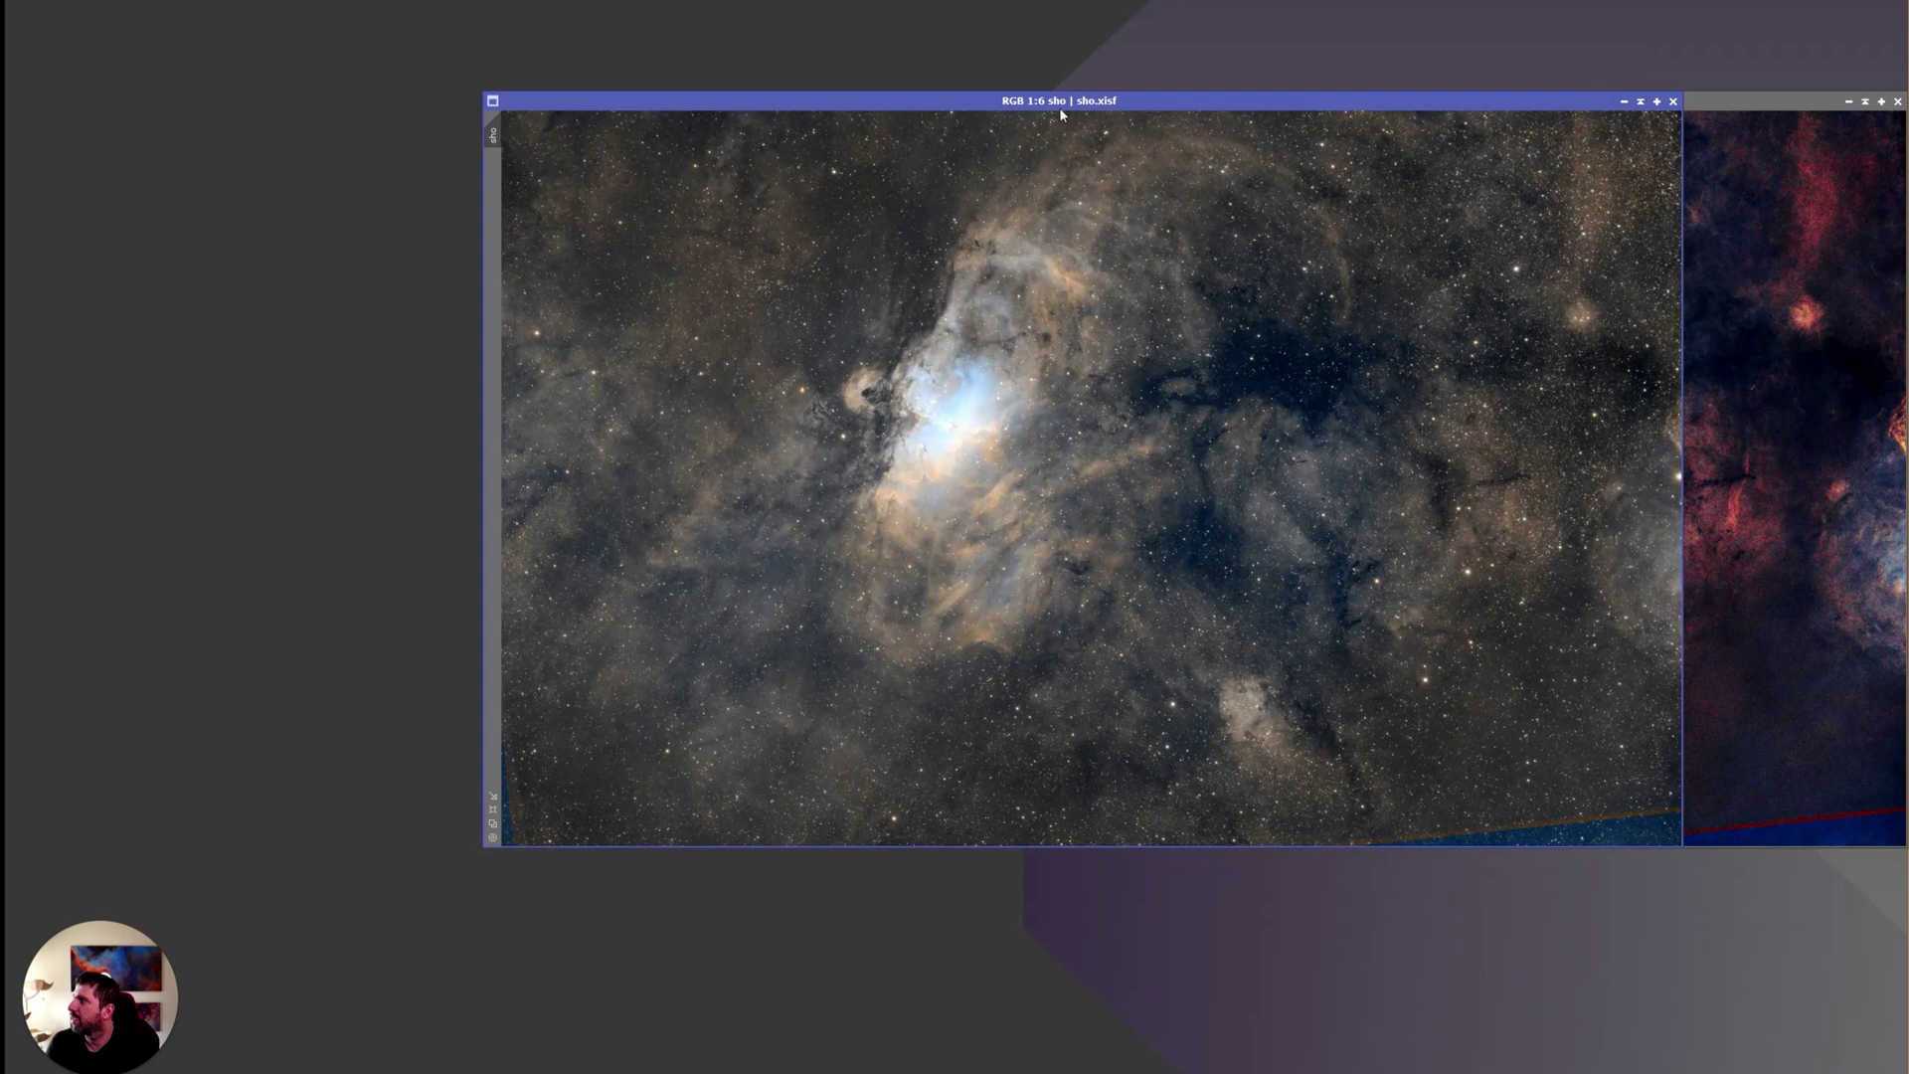
pyautogui.scroll(5, 1000, 449)
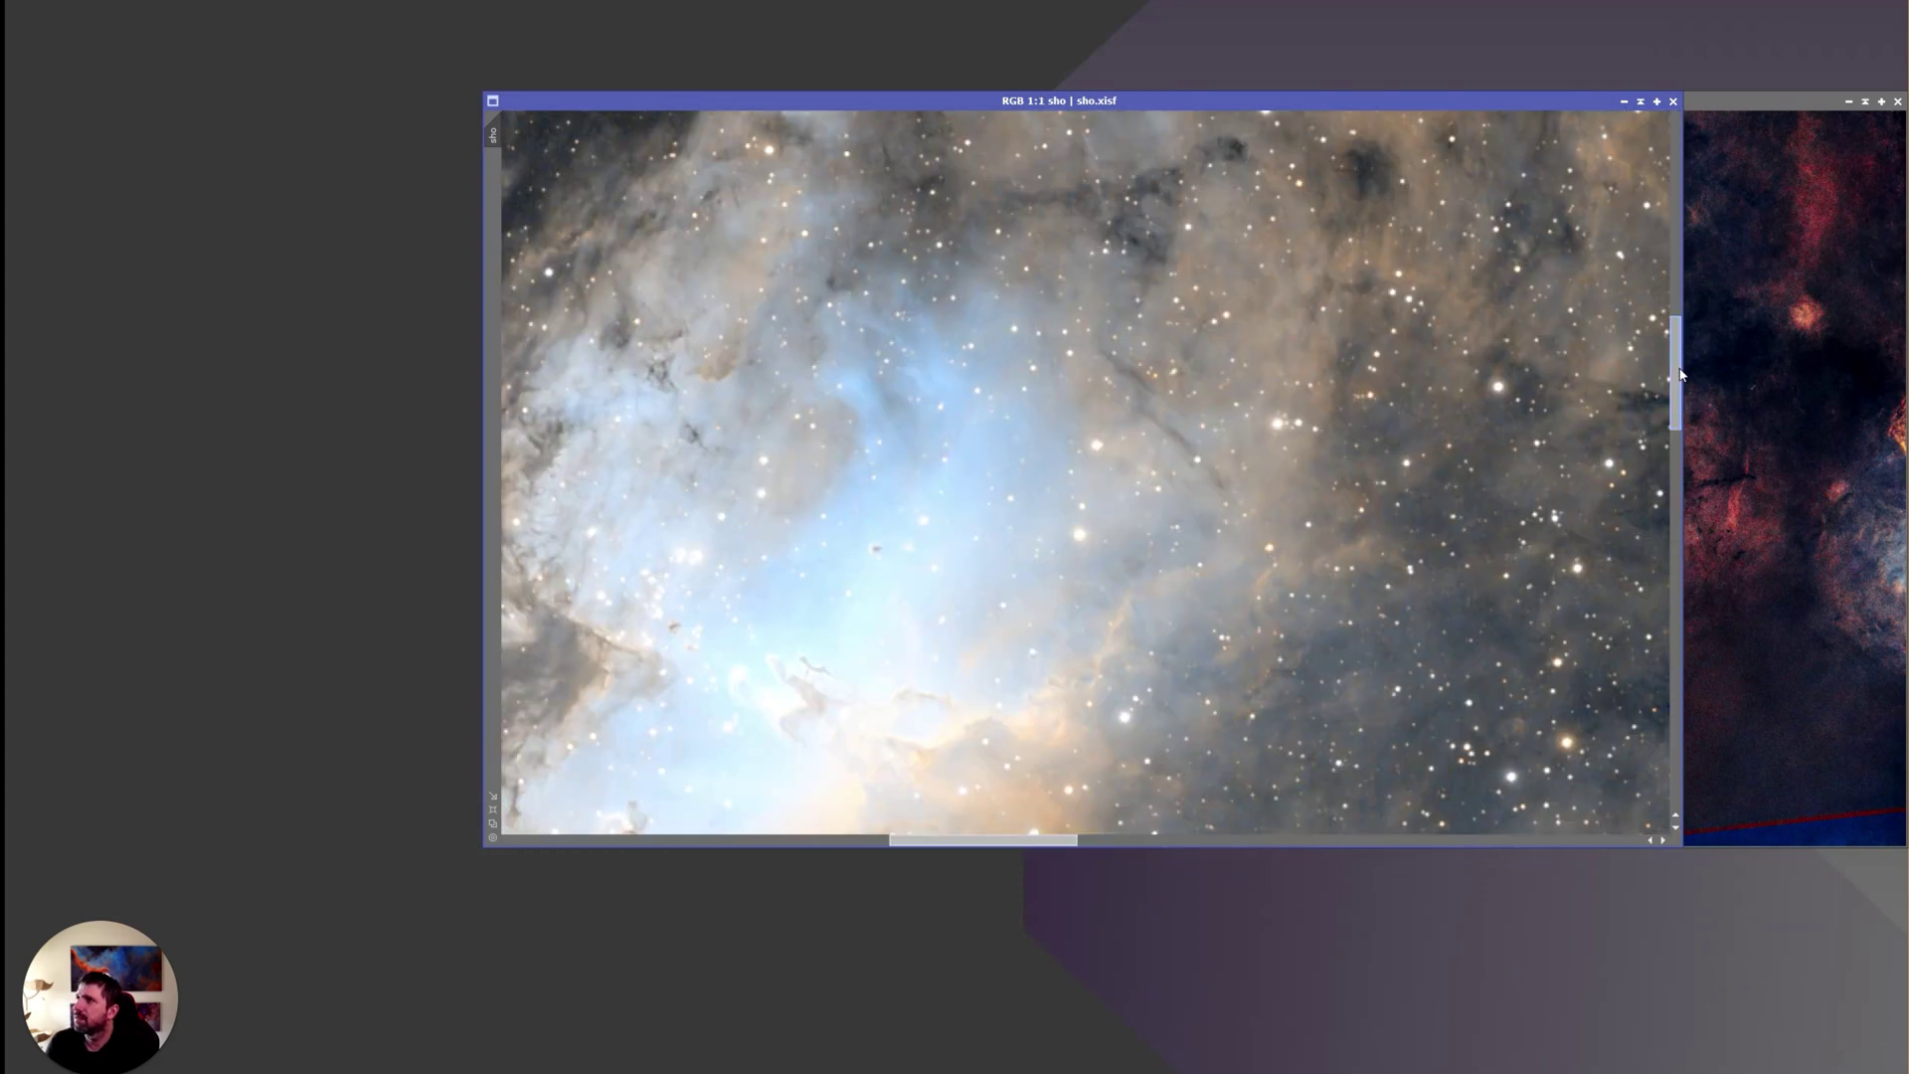
# Pan down the sho composite and zoom out from 1:1 to 1:7 to show the whole field
pyautogui.moveTo(1679, 375); pyautogui.dragTo(1678, 429)
pyautogui.scroll(-1, 1387, 488)
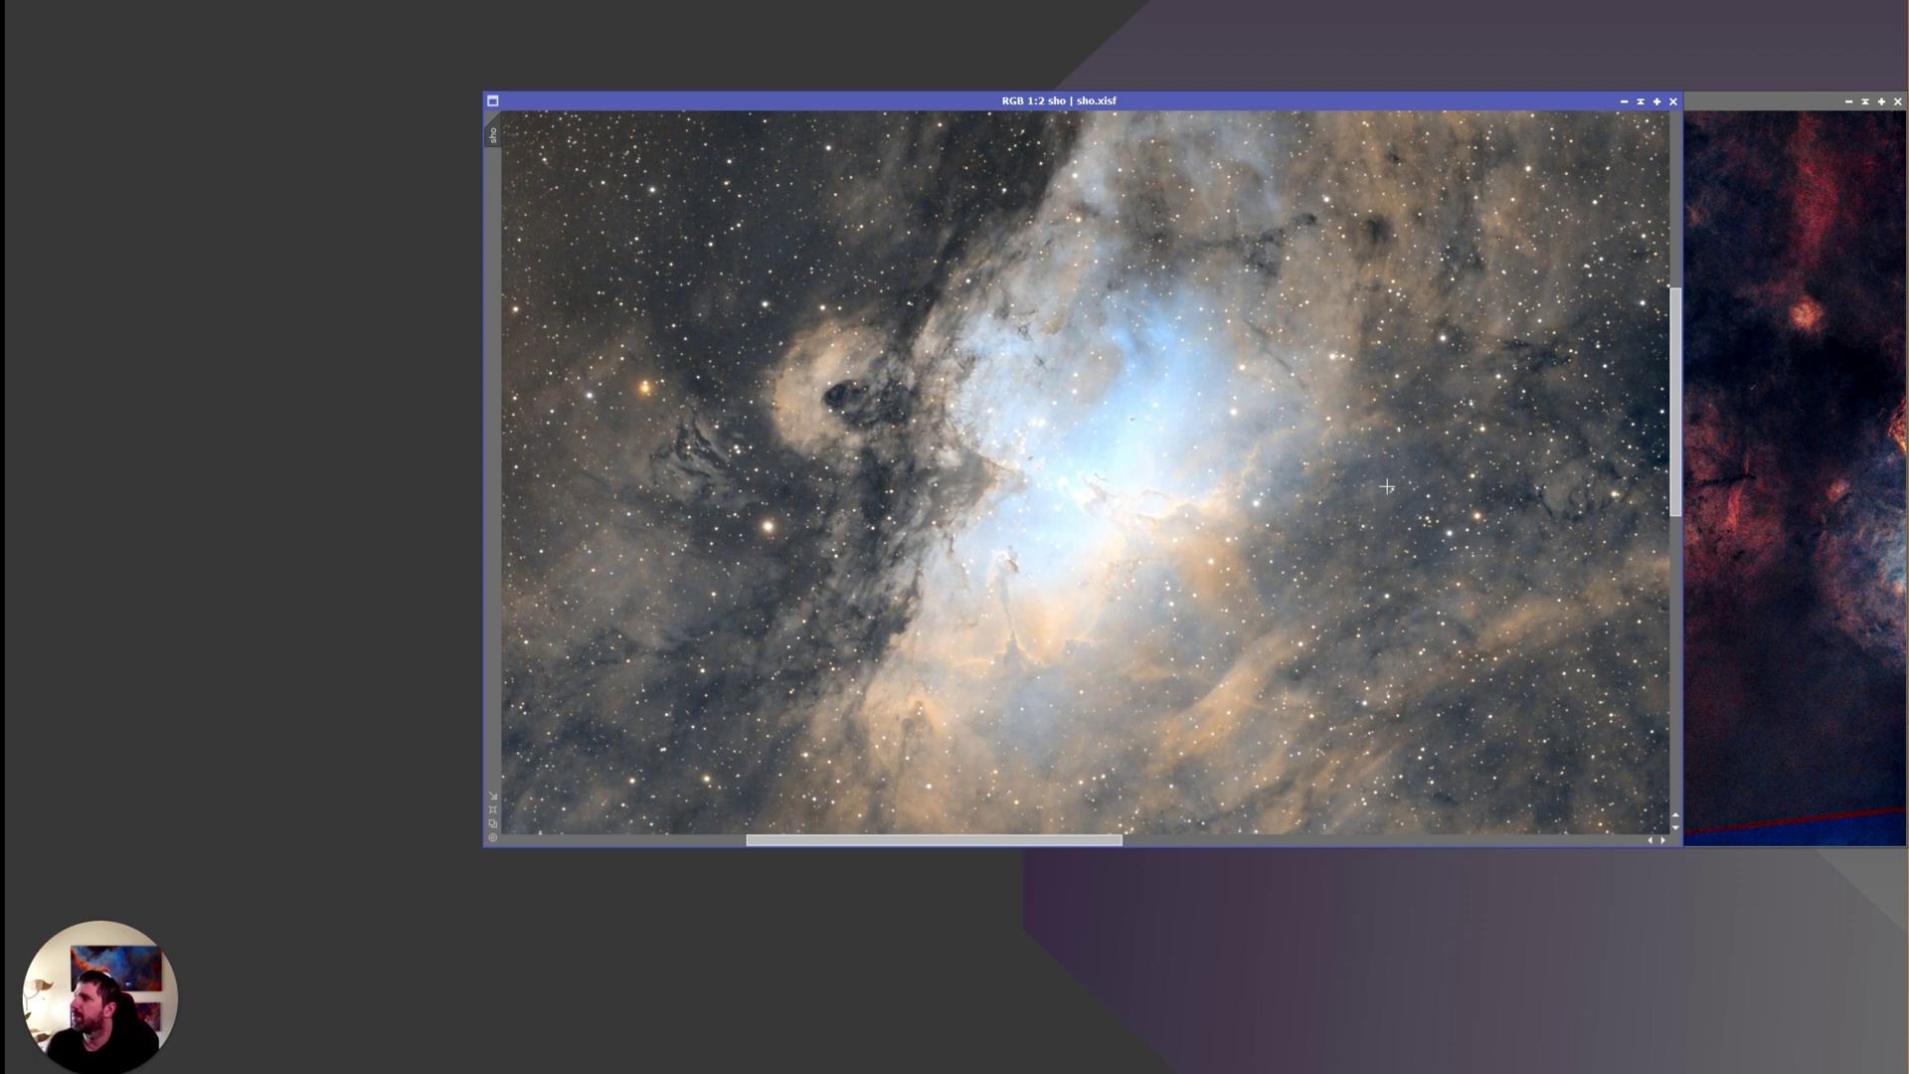
pyautogui.scroll(-5, 1388, 486)
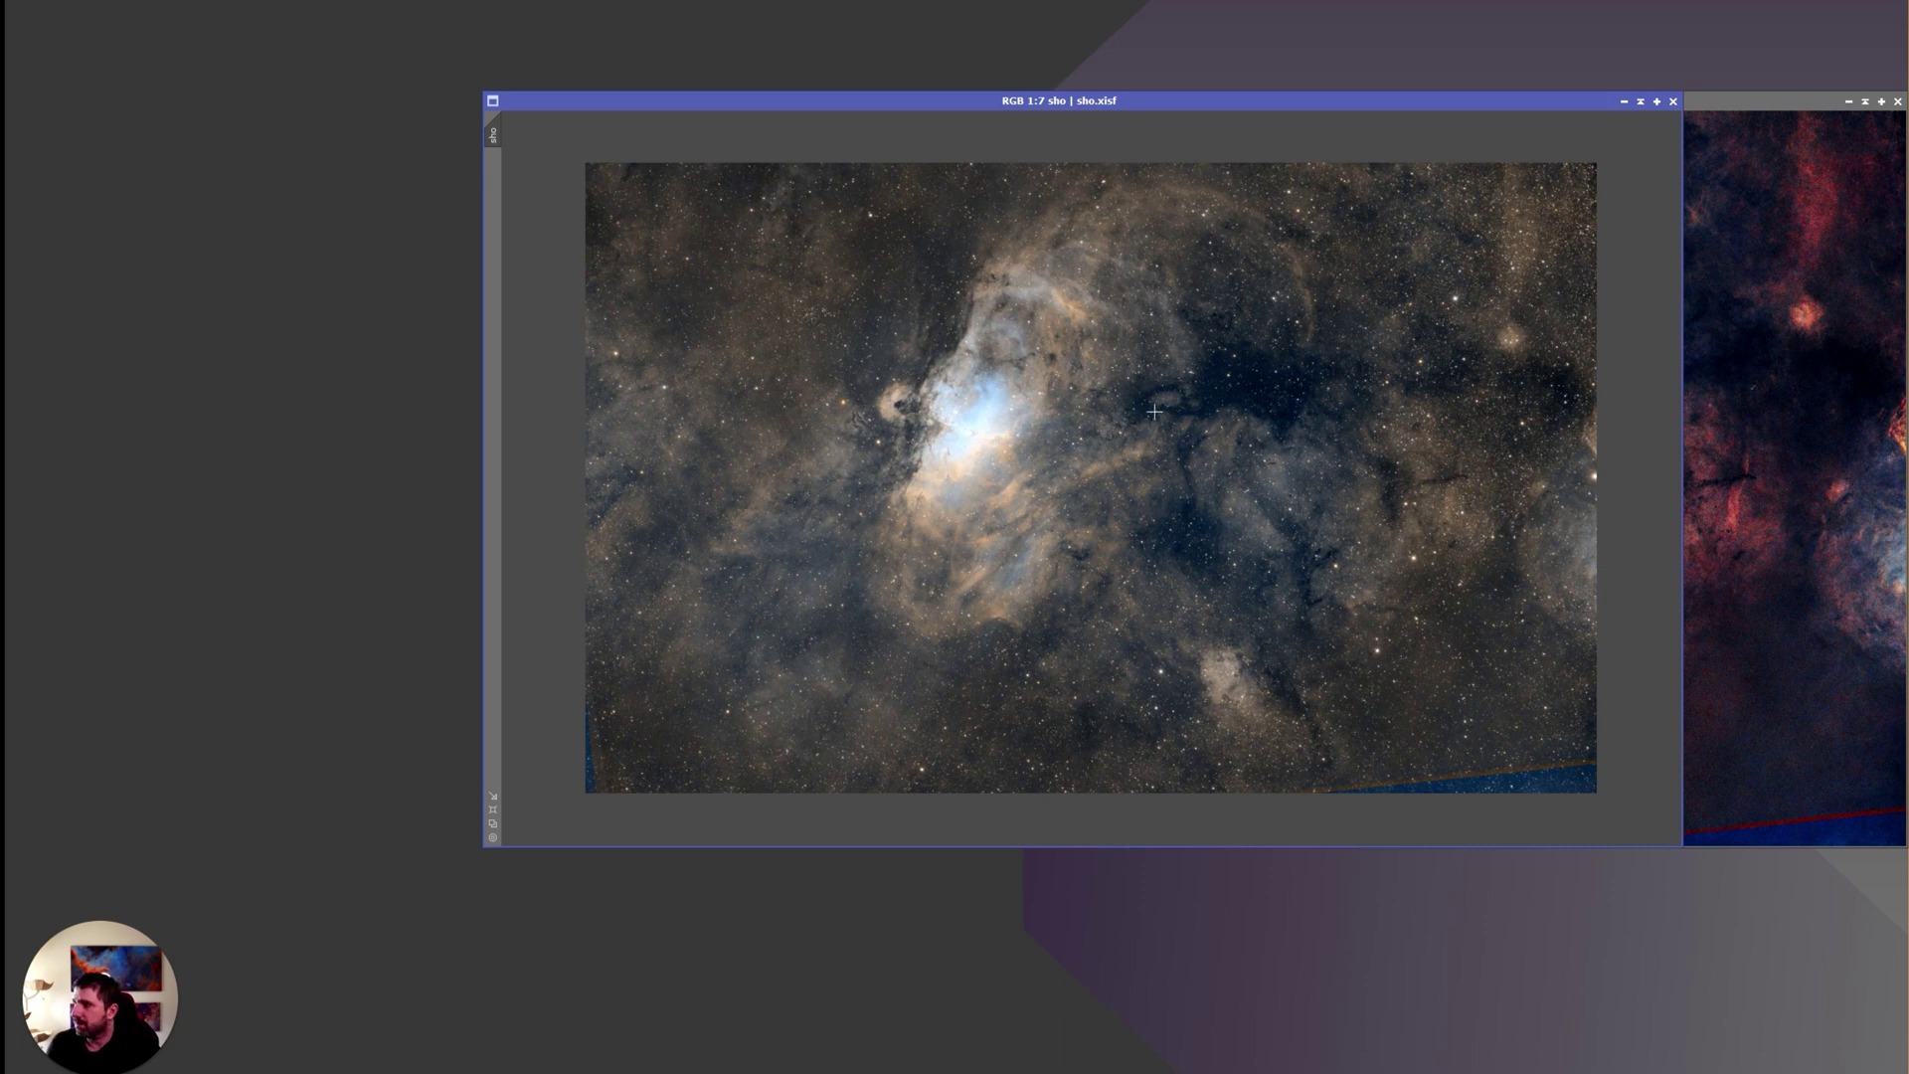
# Iconize sho, move the sho icon aside, and reposition and enlarge the Image04_clone window
pyautogui.click(1637, 101)
pyautogui.moveTo(1638, 101); pyautogui.dragTo(1340, 110)
pyautogui.moveTo(1592, 863); pyautogui.dragTo(1792, 1019)
pyautogui.moveTo(1175, 102); pyautogui.dragTo(1062, 84)
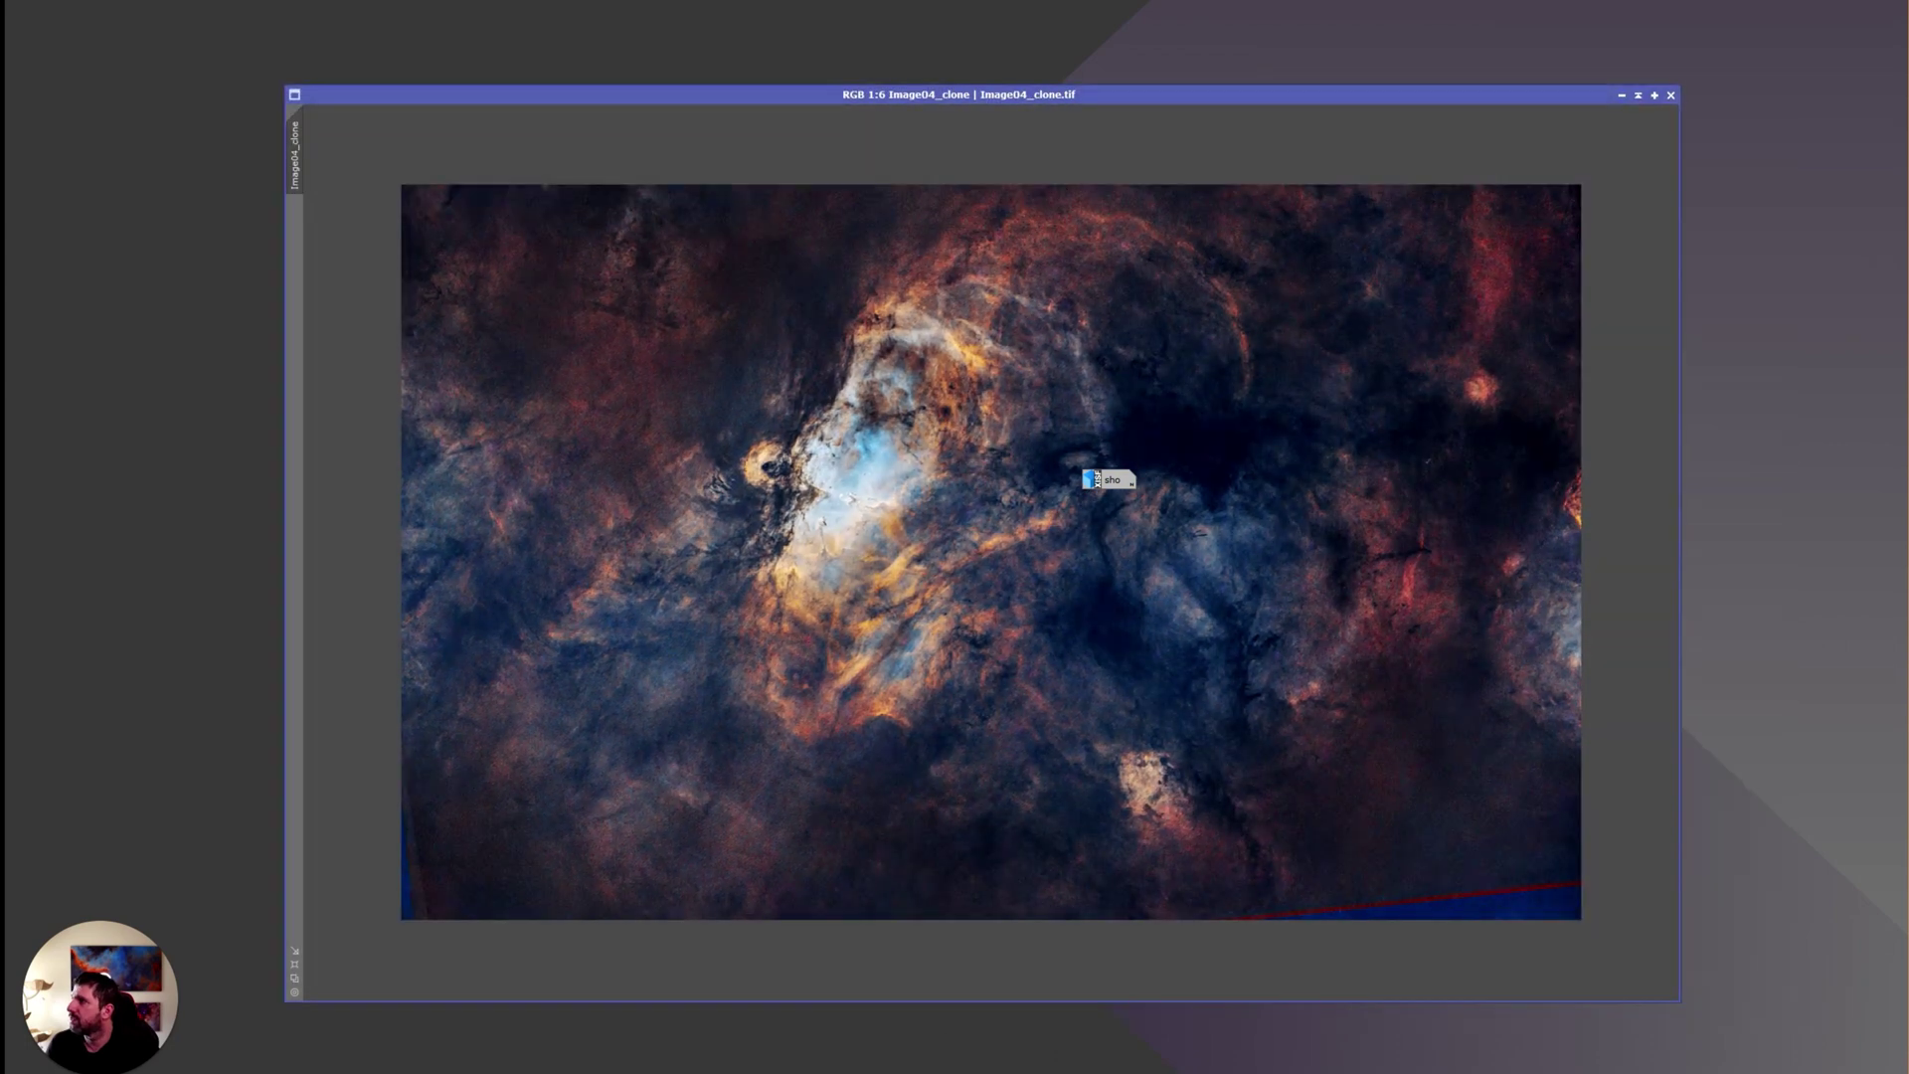
pyautogui.moveTo(1108, 479); pyautogui.dragTo(1800, 393)
# Zoom Image04_clone to 1:1 and pan around its starless pillar detail
pyautogui.scroll(1, 1043, 414)
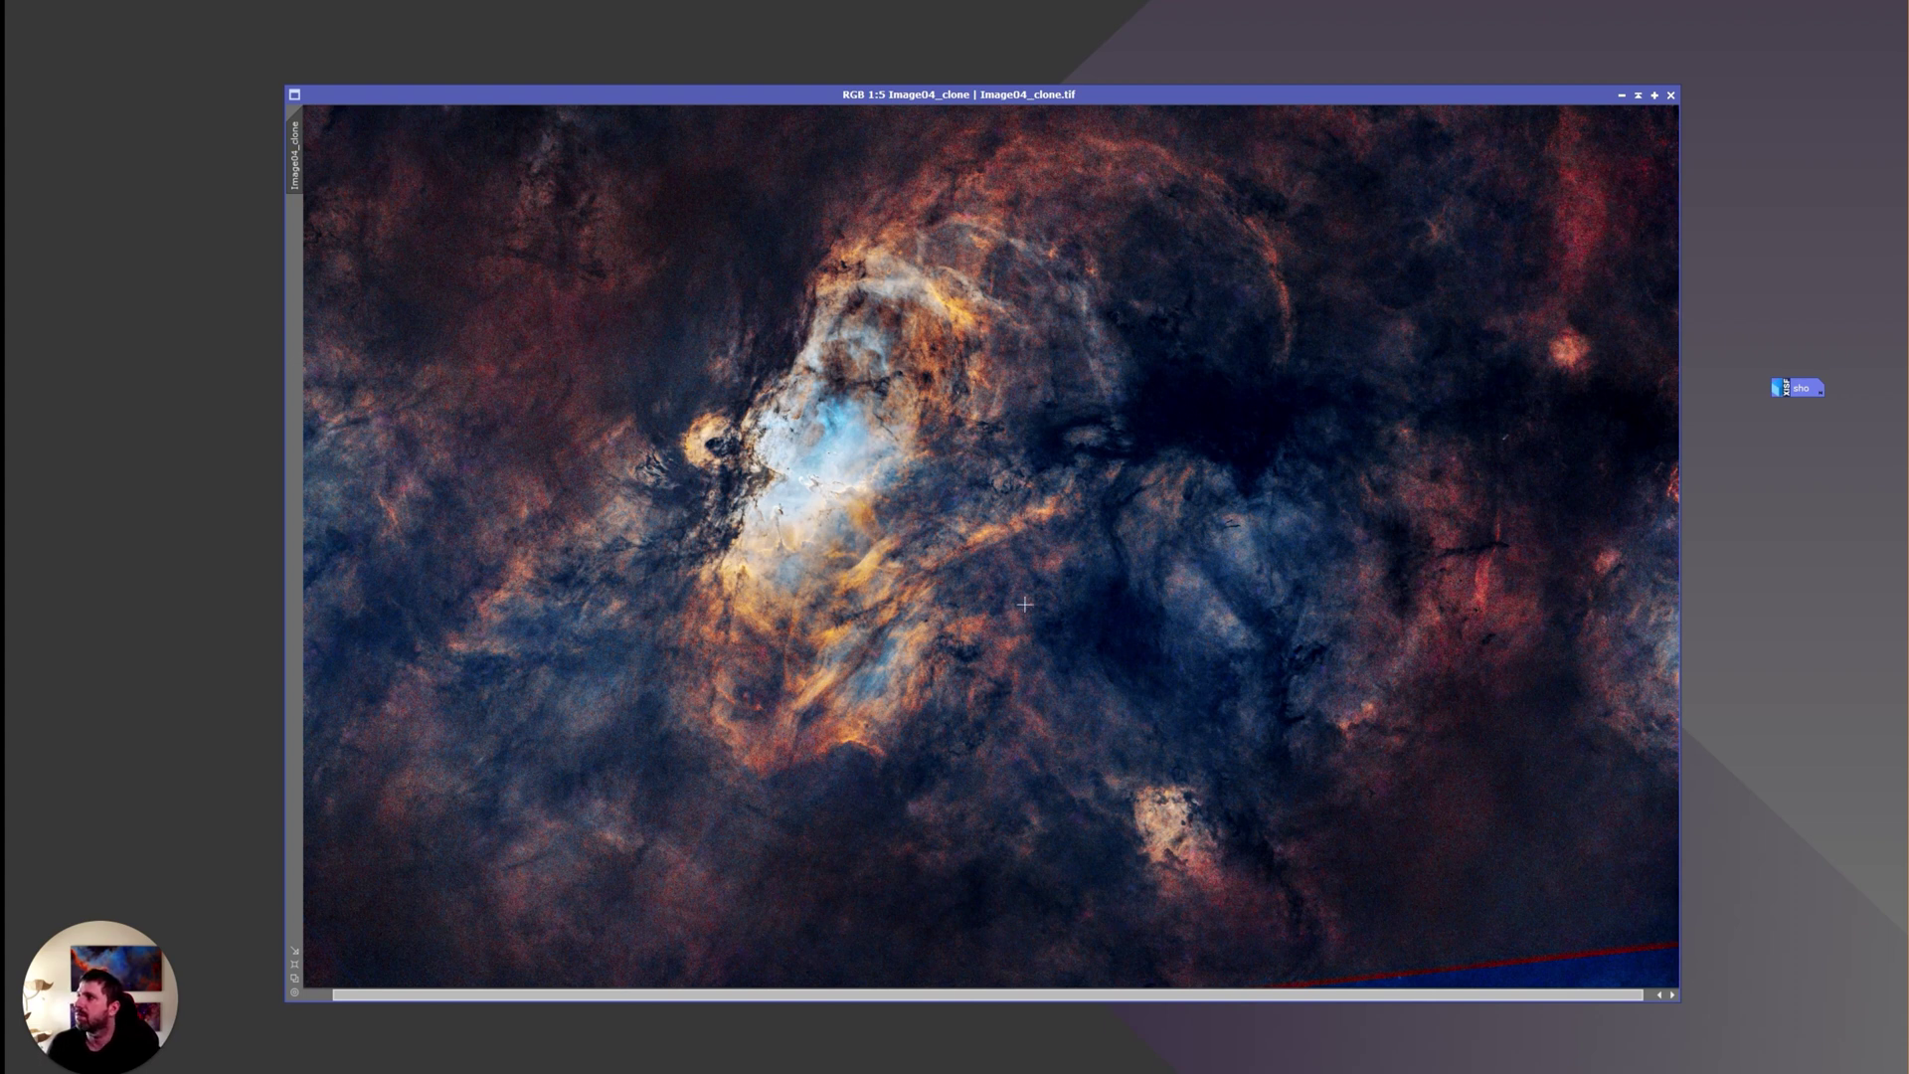
pyautogui.scroll(3, 1049, 597)
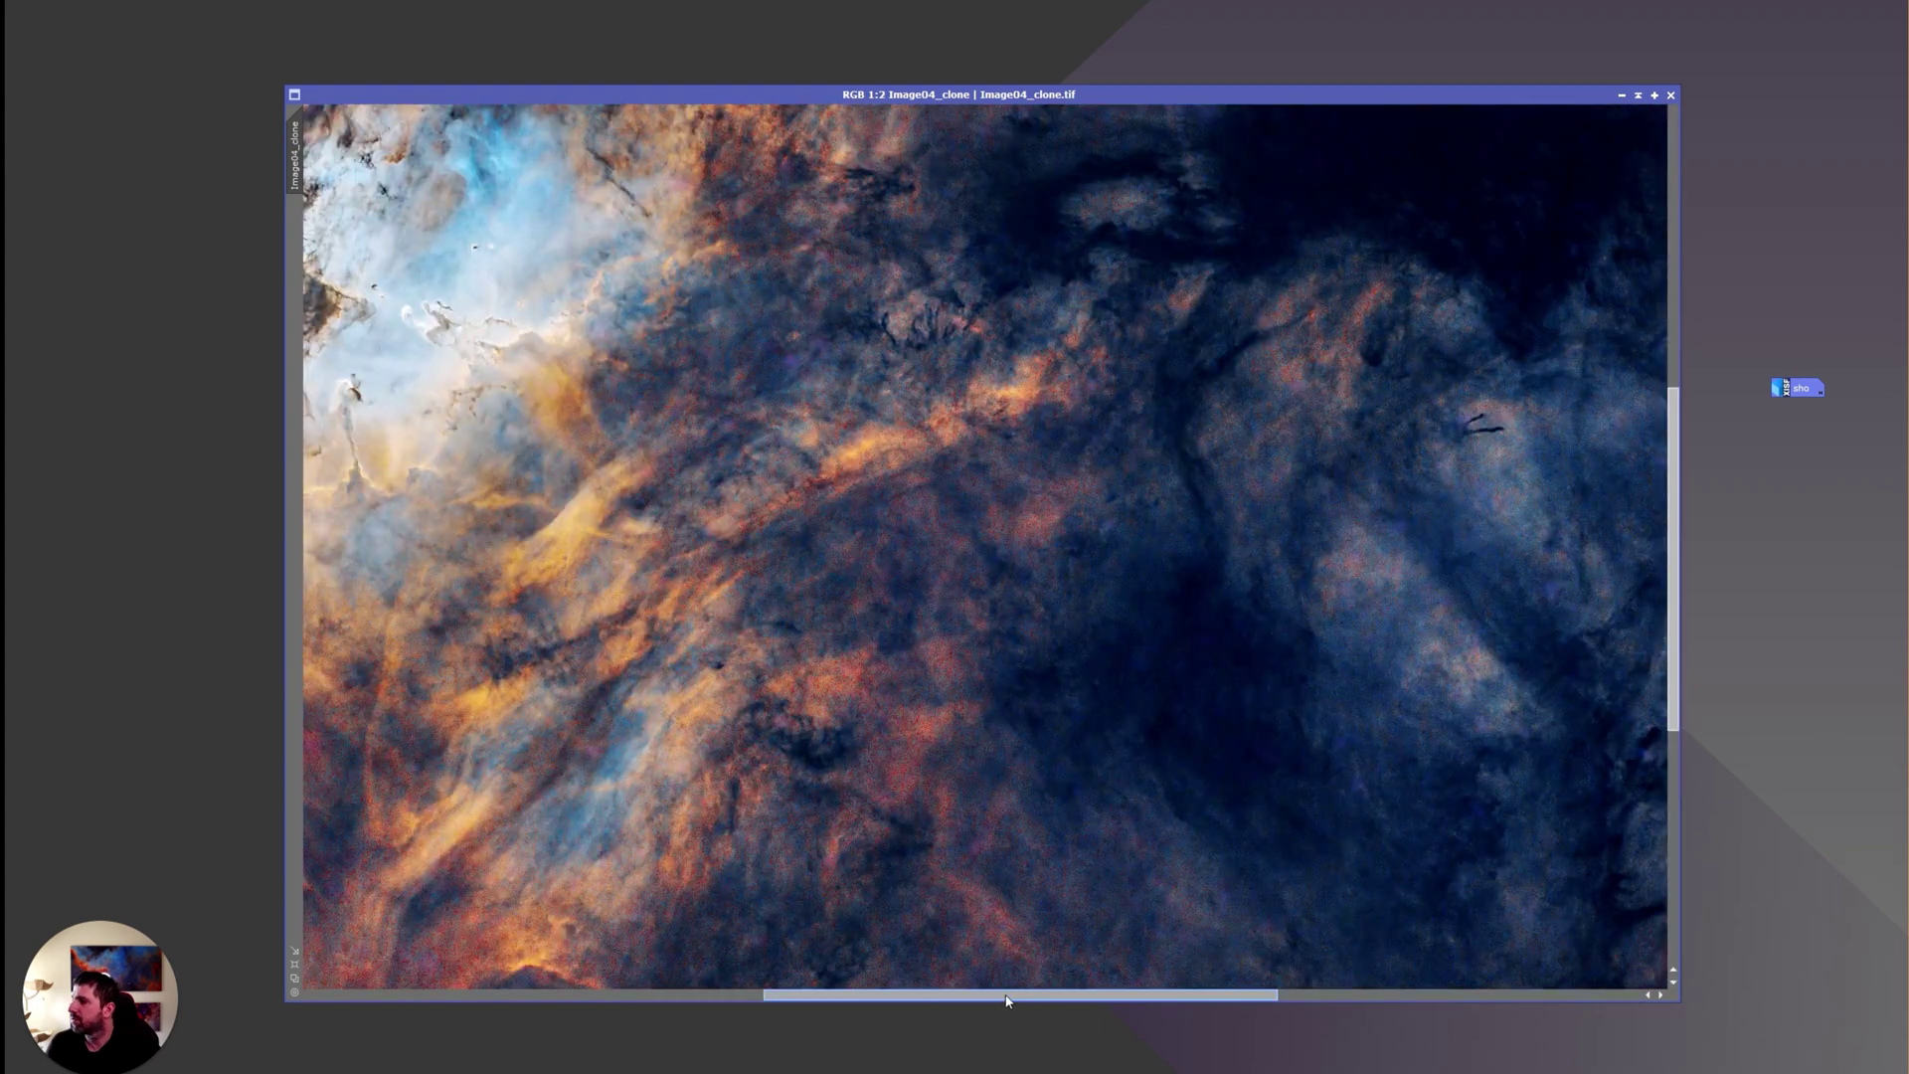
pyautogui.moveTo(1007, 999); pyautogui.dragTo(816, 1000)
pyautogui.moveTo(1680, 505); pyautogui.dragTo(1677, 432)
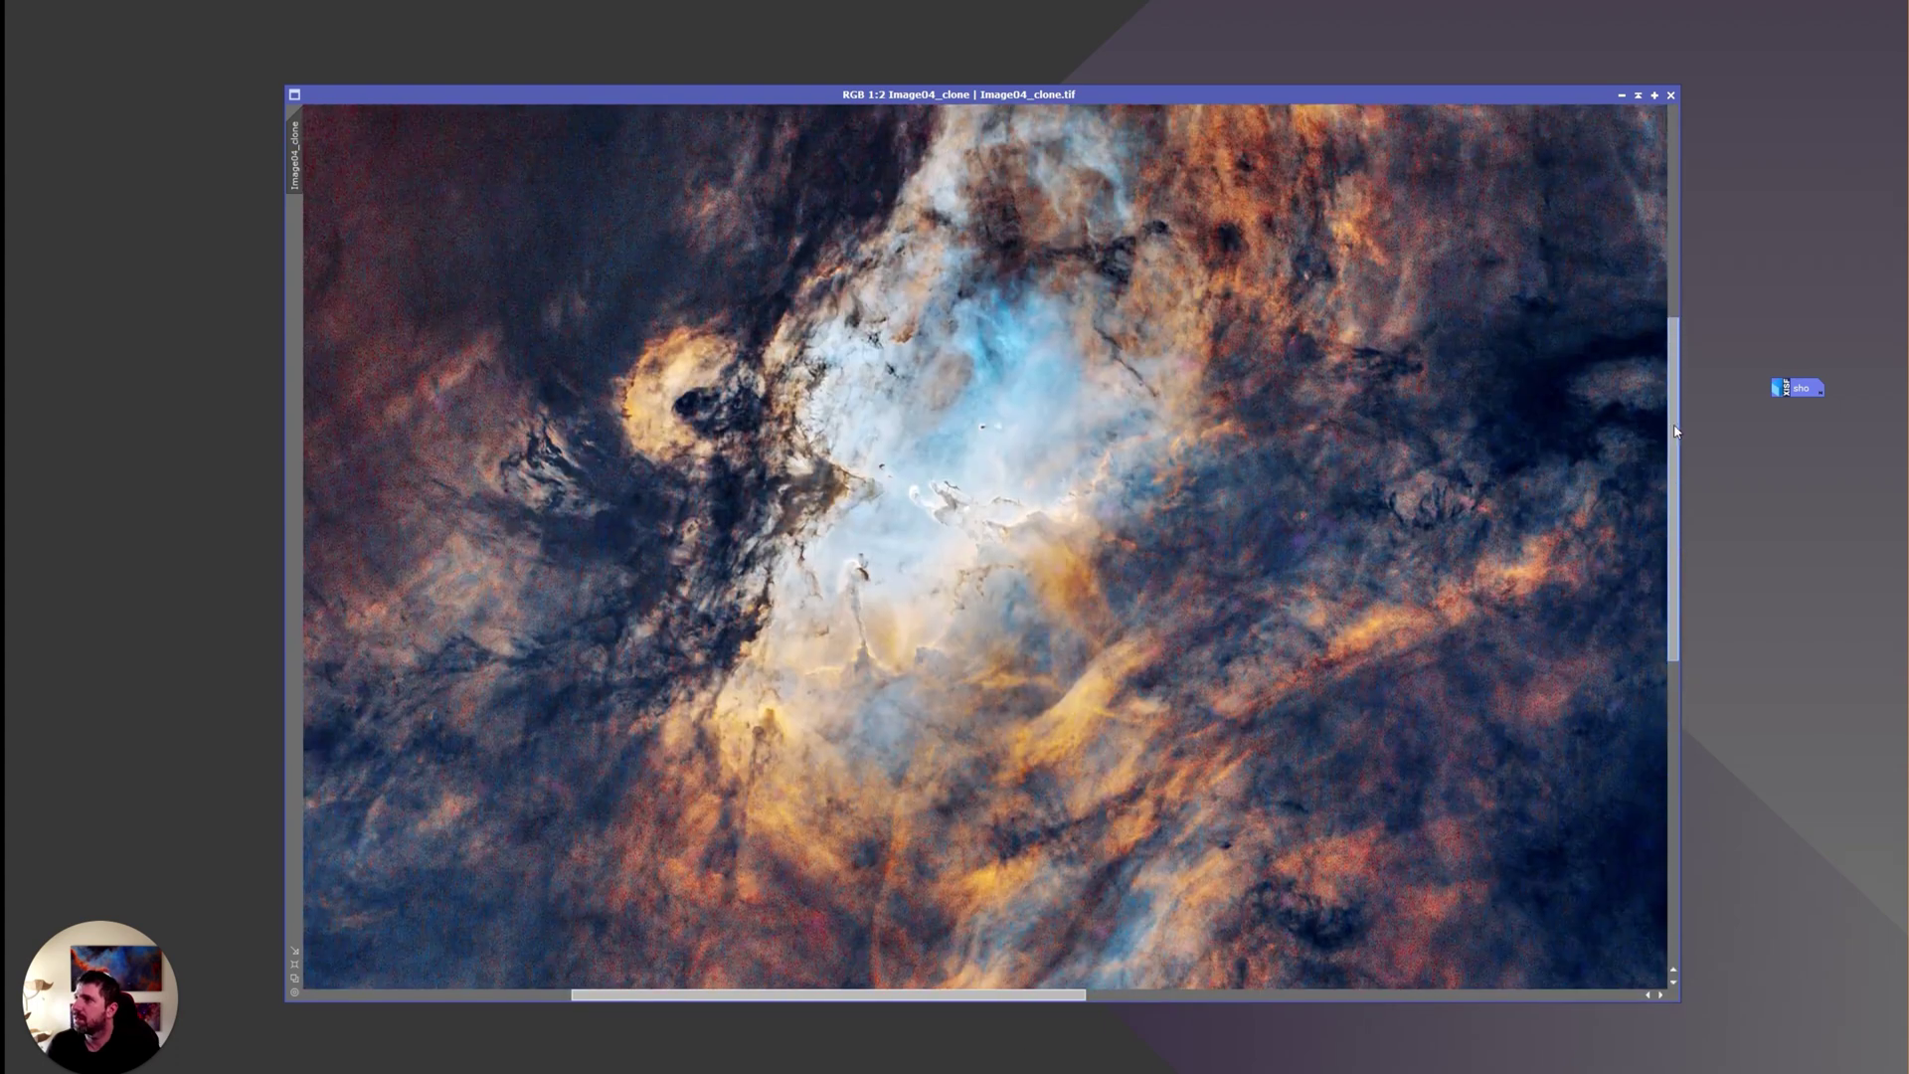
pyautogui.scroll(1, 1172, 388)
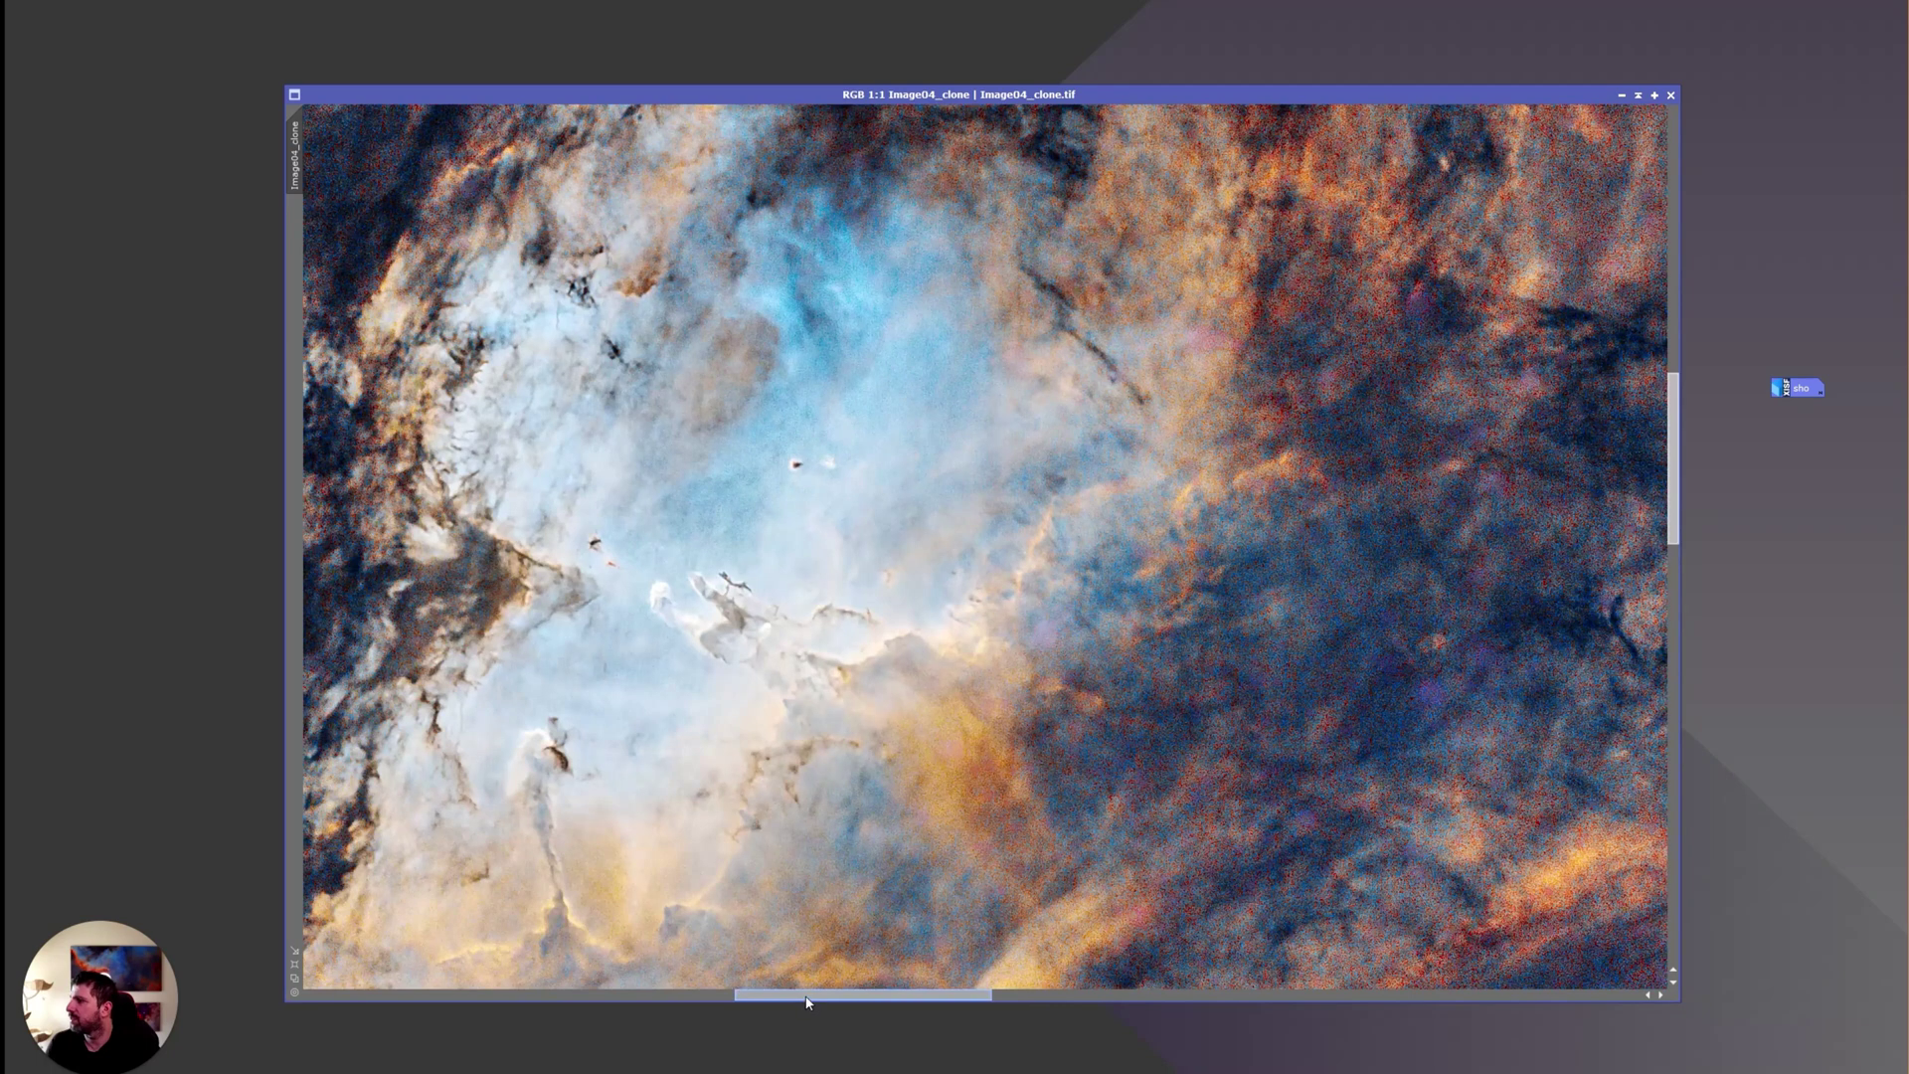
pyautogui.moveTo(808, 1002); pyautogui.dragTo(772, 1002)
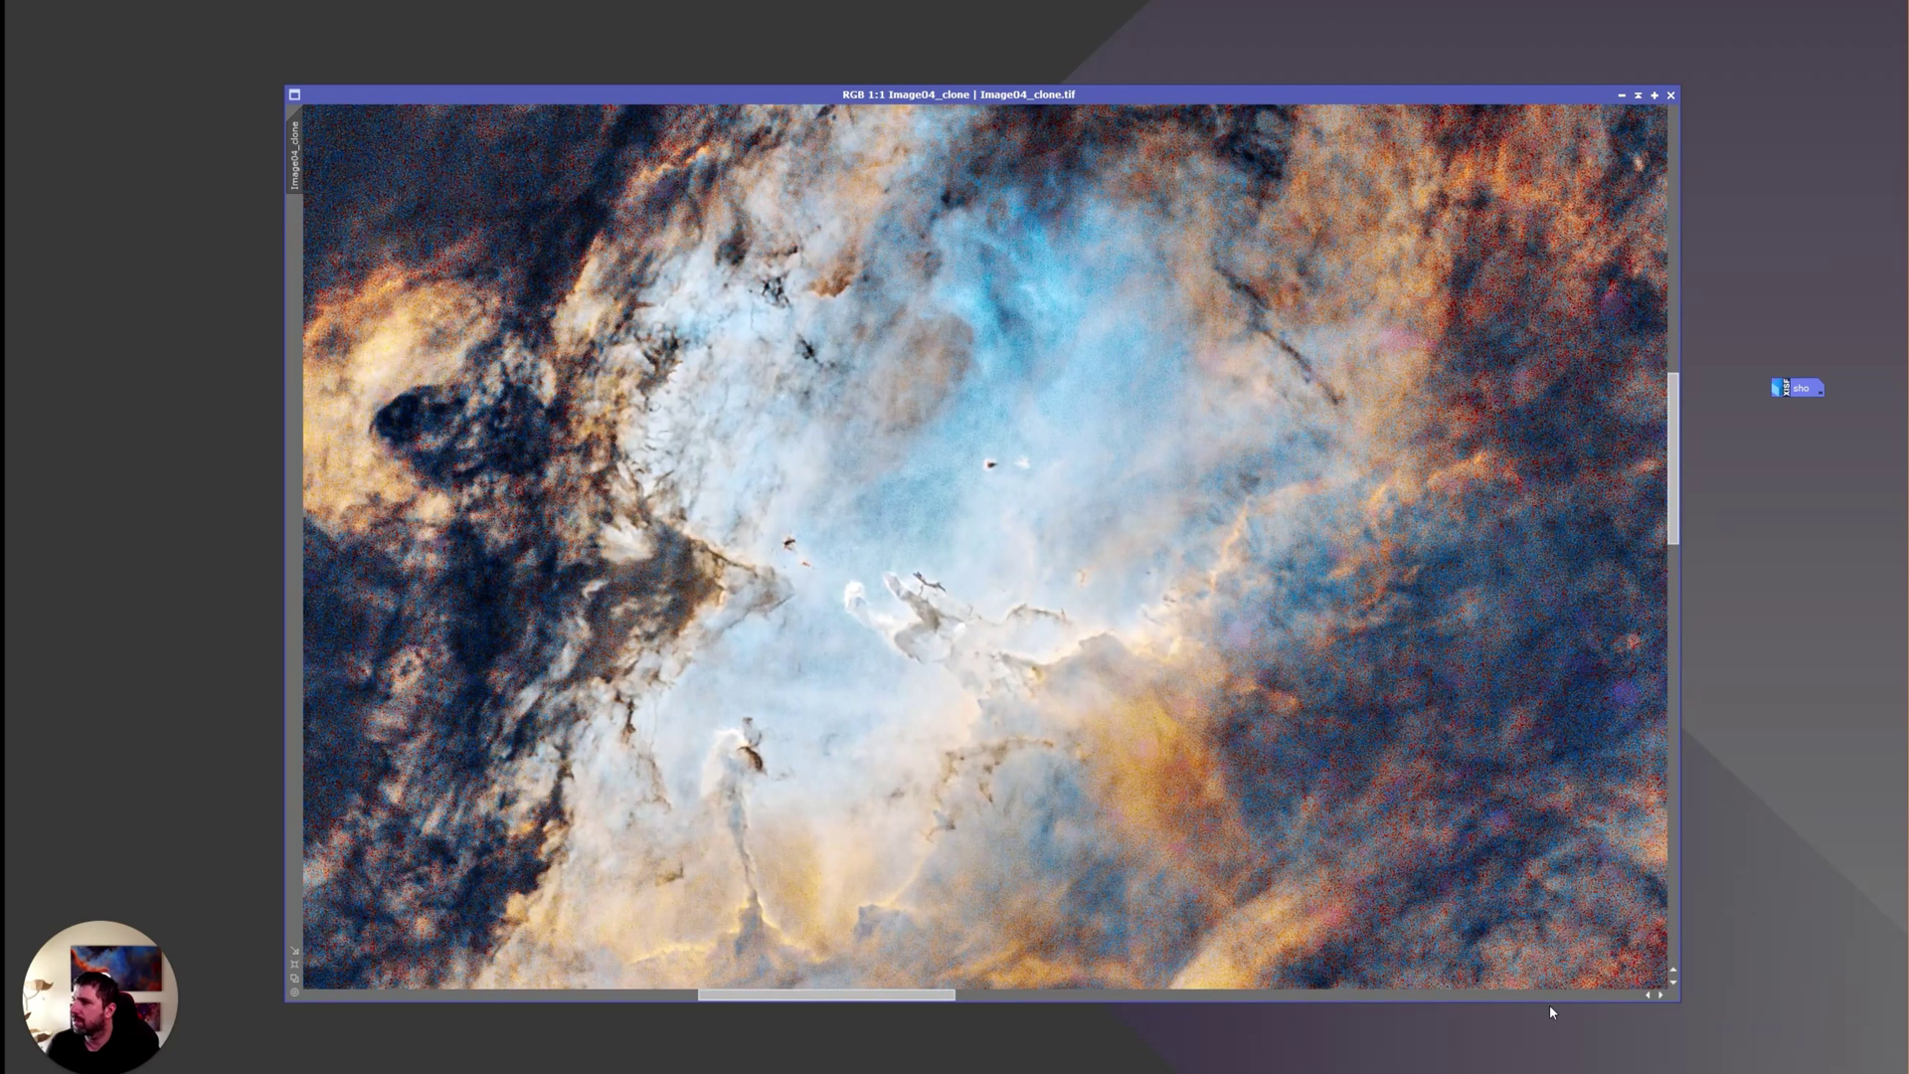
pyautogui.moveTo(1550, 1003); pyautogui.dragTo(1551, 1073)
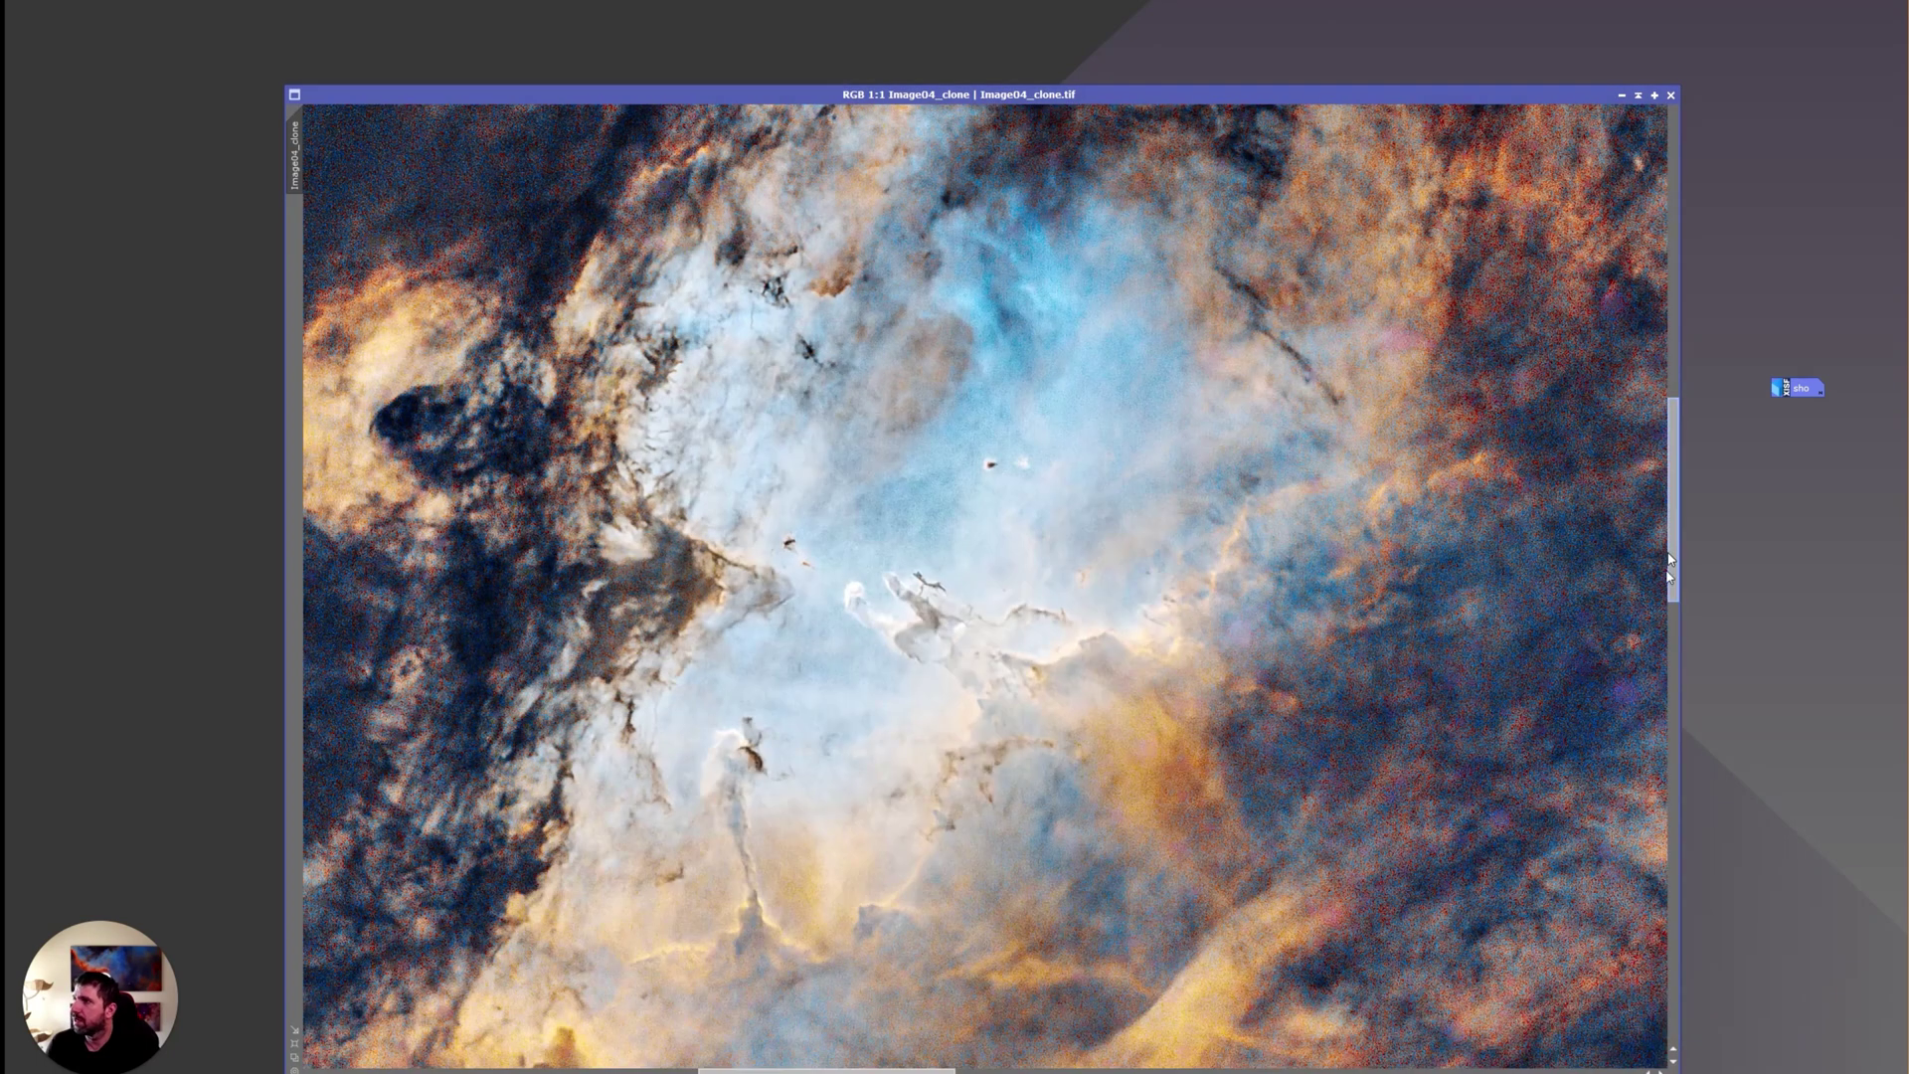
pyautogui.moveTo(1670, 562); pyautogui.dragTo(1671, 600)
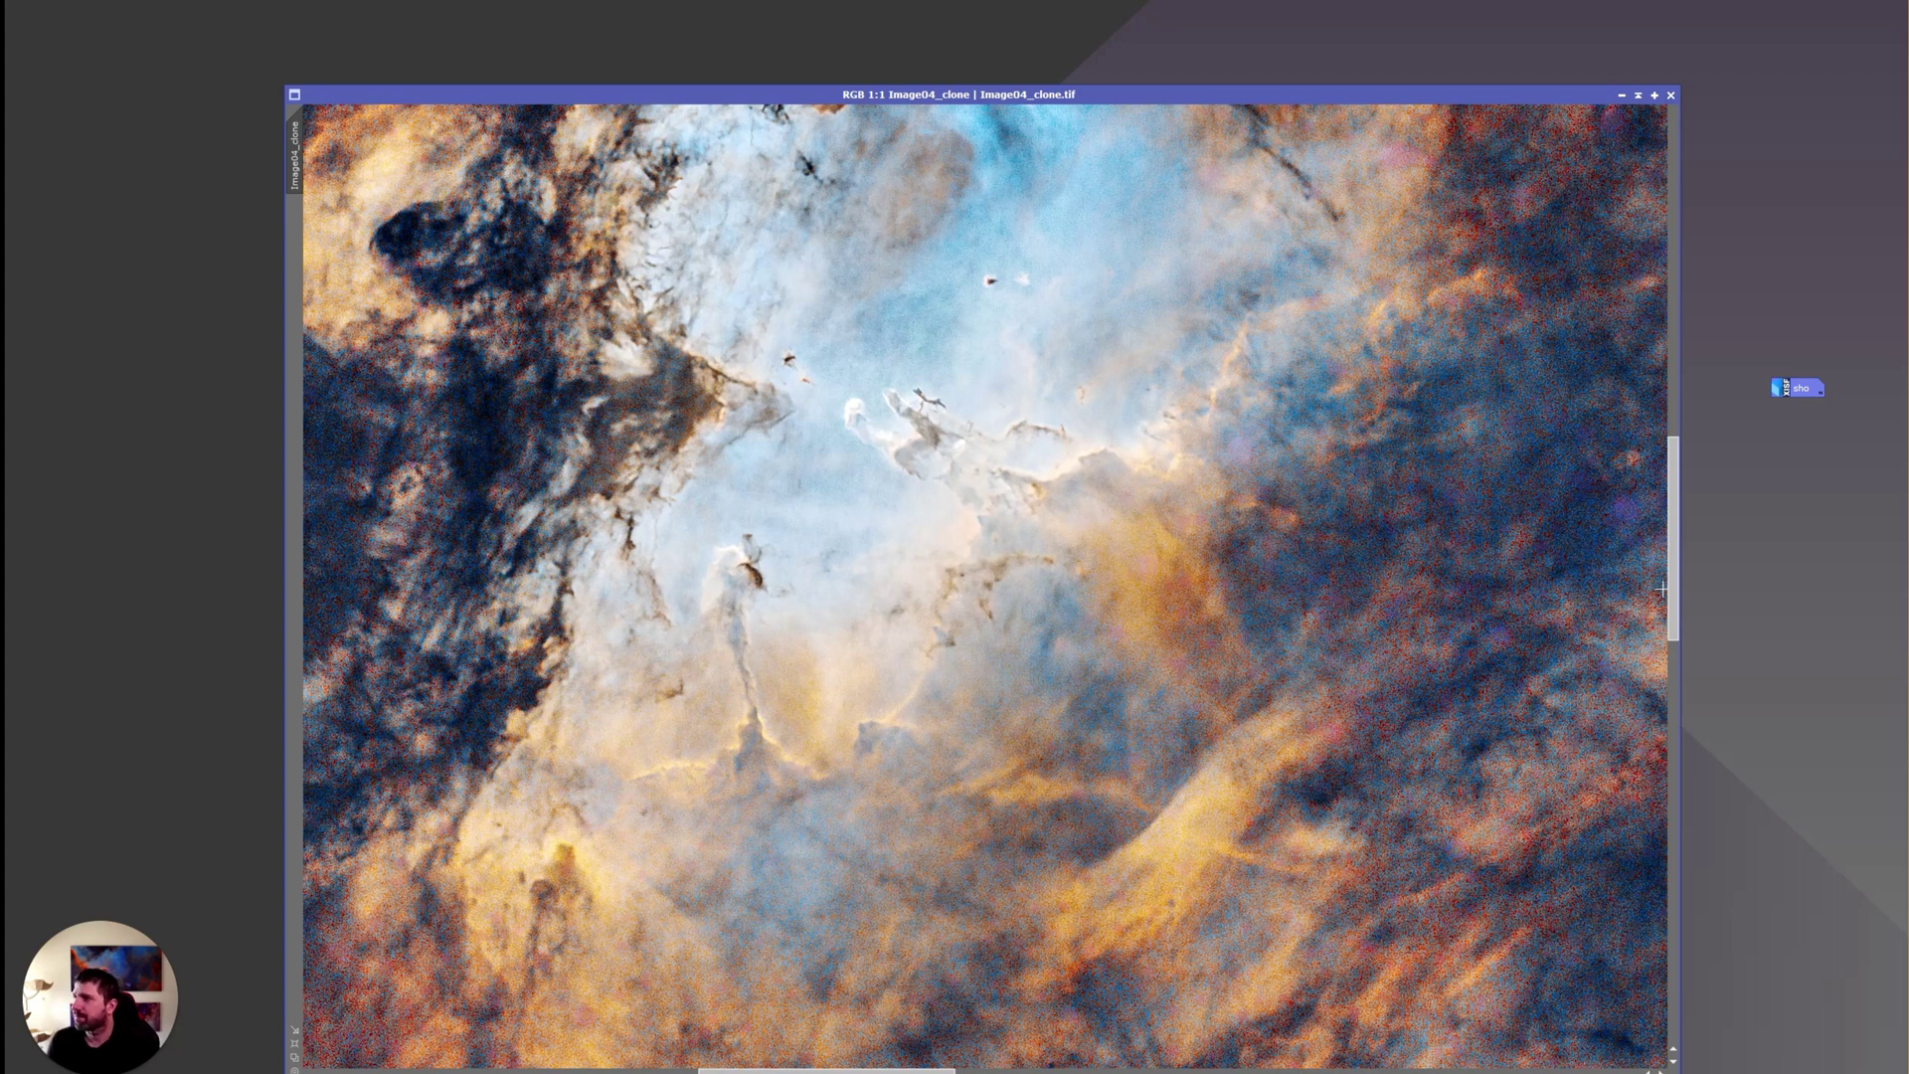
# Zoom the Image04_clone view out from 1:1 to 1:5 to fit the whole starless nebula
pyautogui.scroll(-4, 1302, 537)
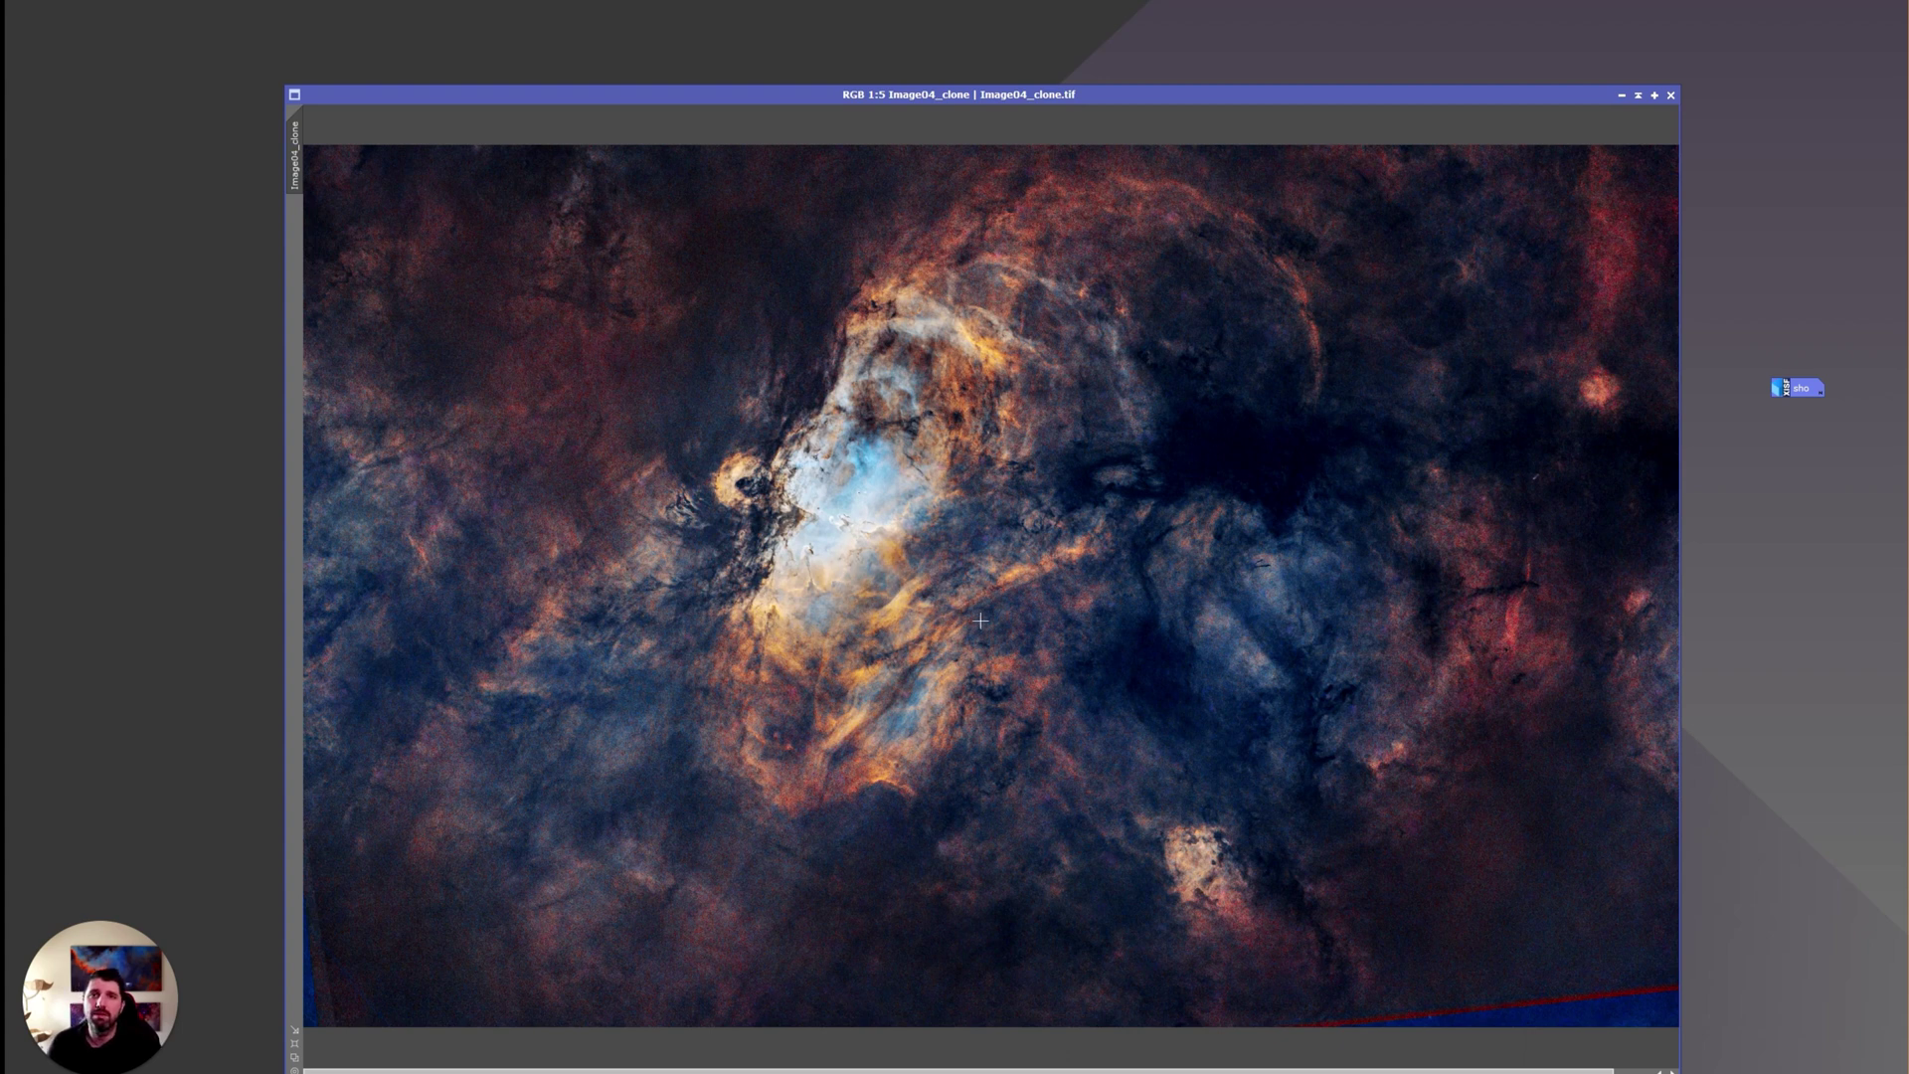
pyautogui.moveTo(398, 1072)
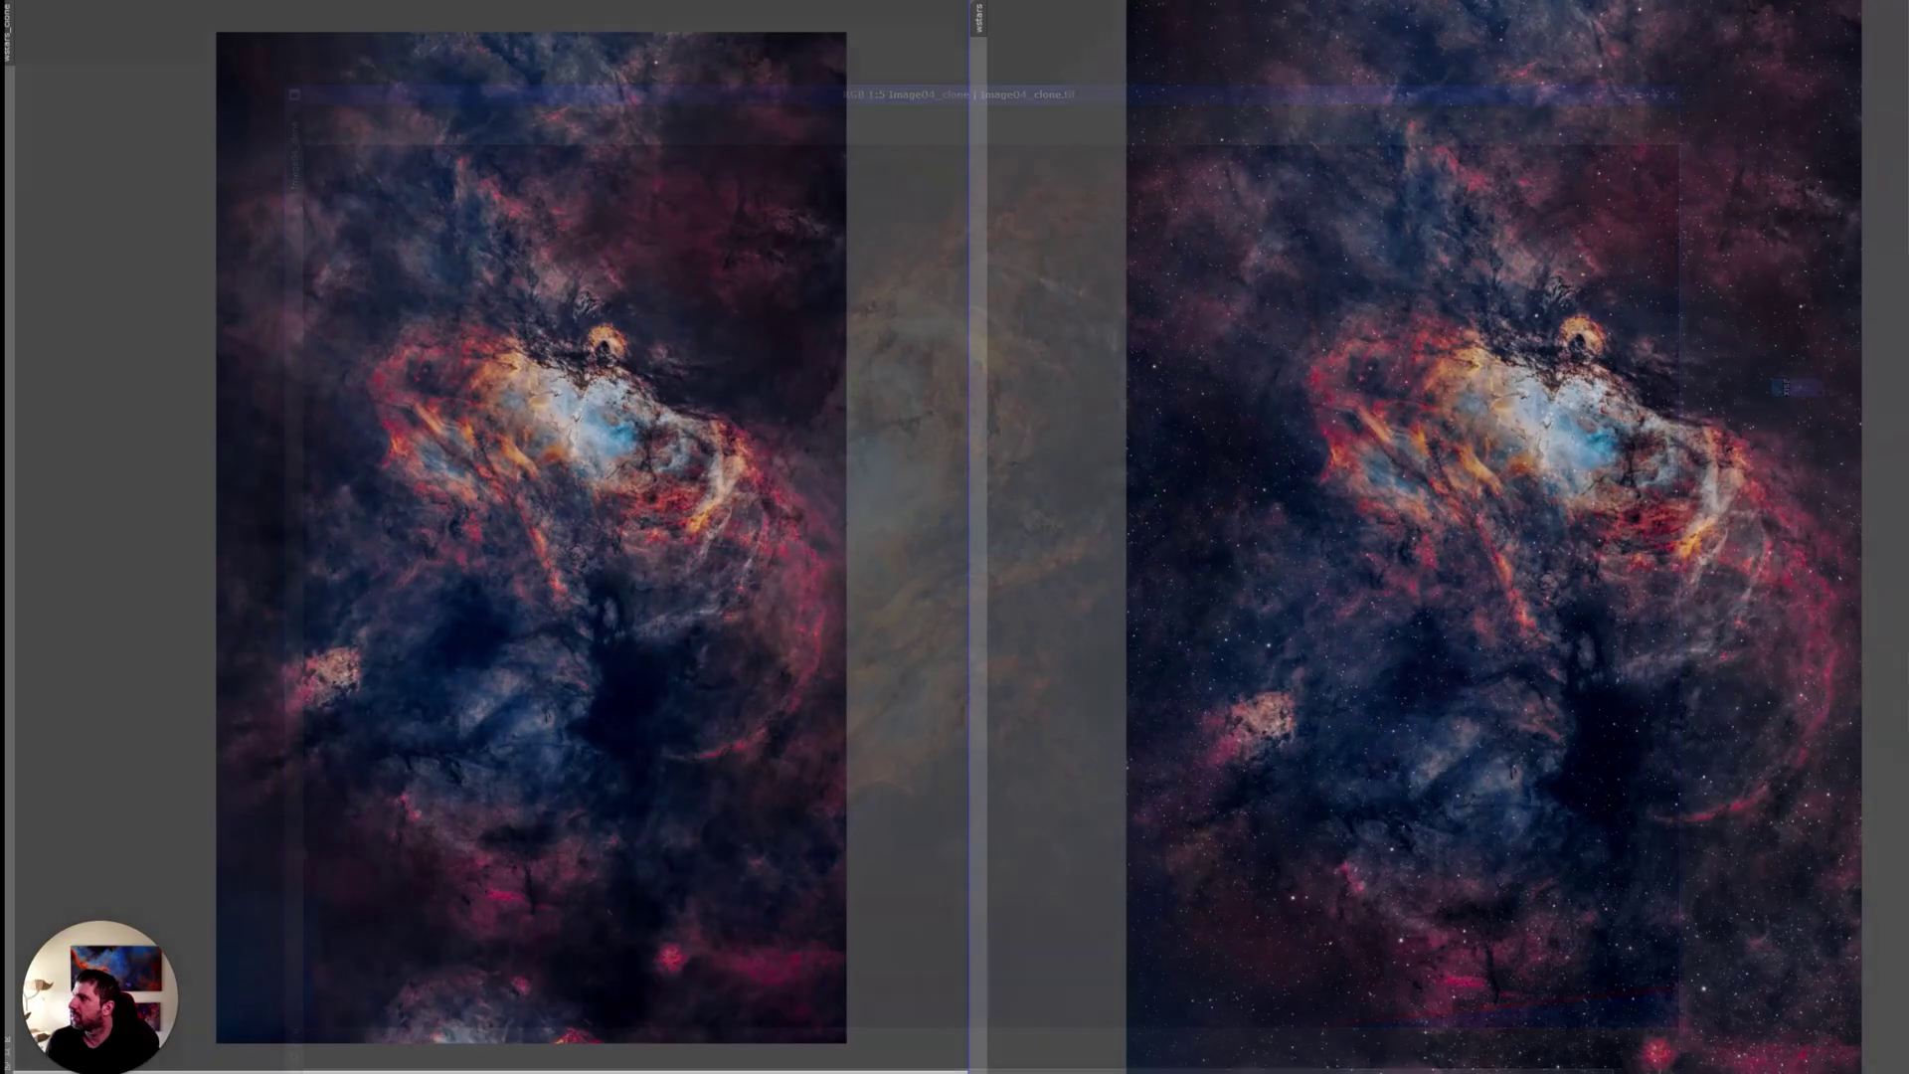
# Zoom the starless rendition in and out to frame it beside the starred one
pyautogui.scroll(2, 657, 577)
pyautogui.scroll(1, 656, 578)
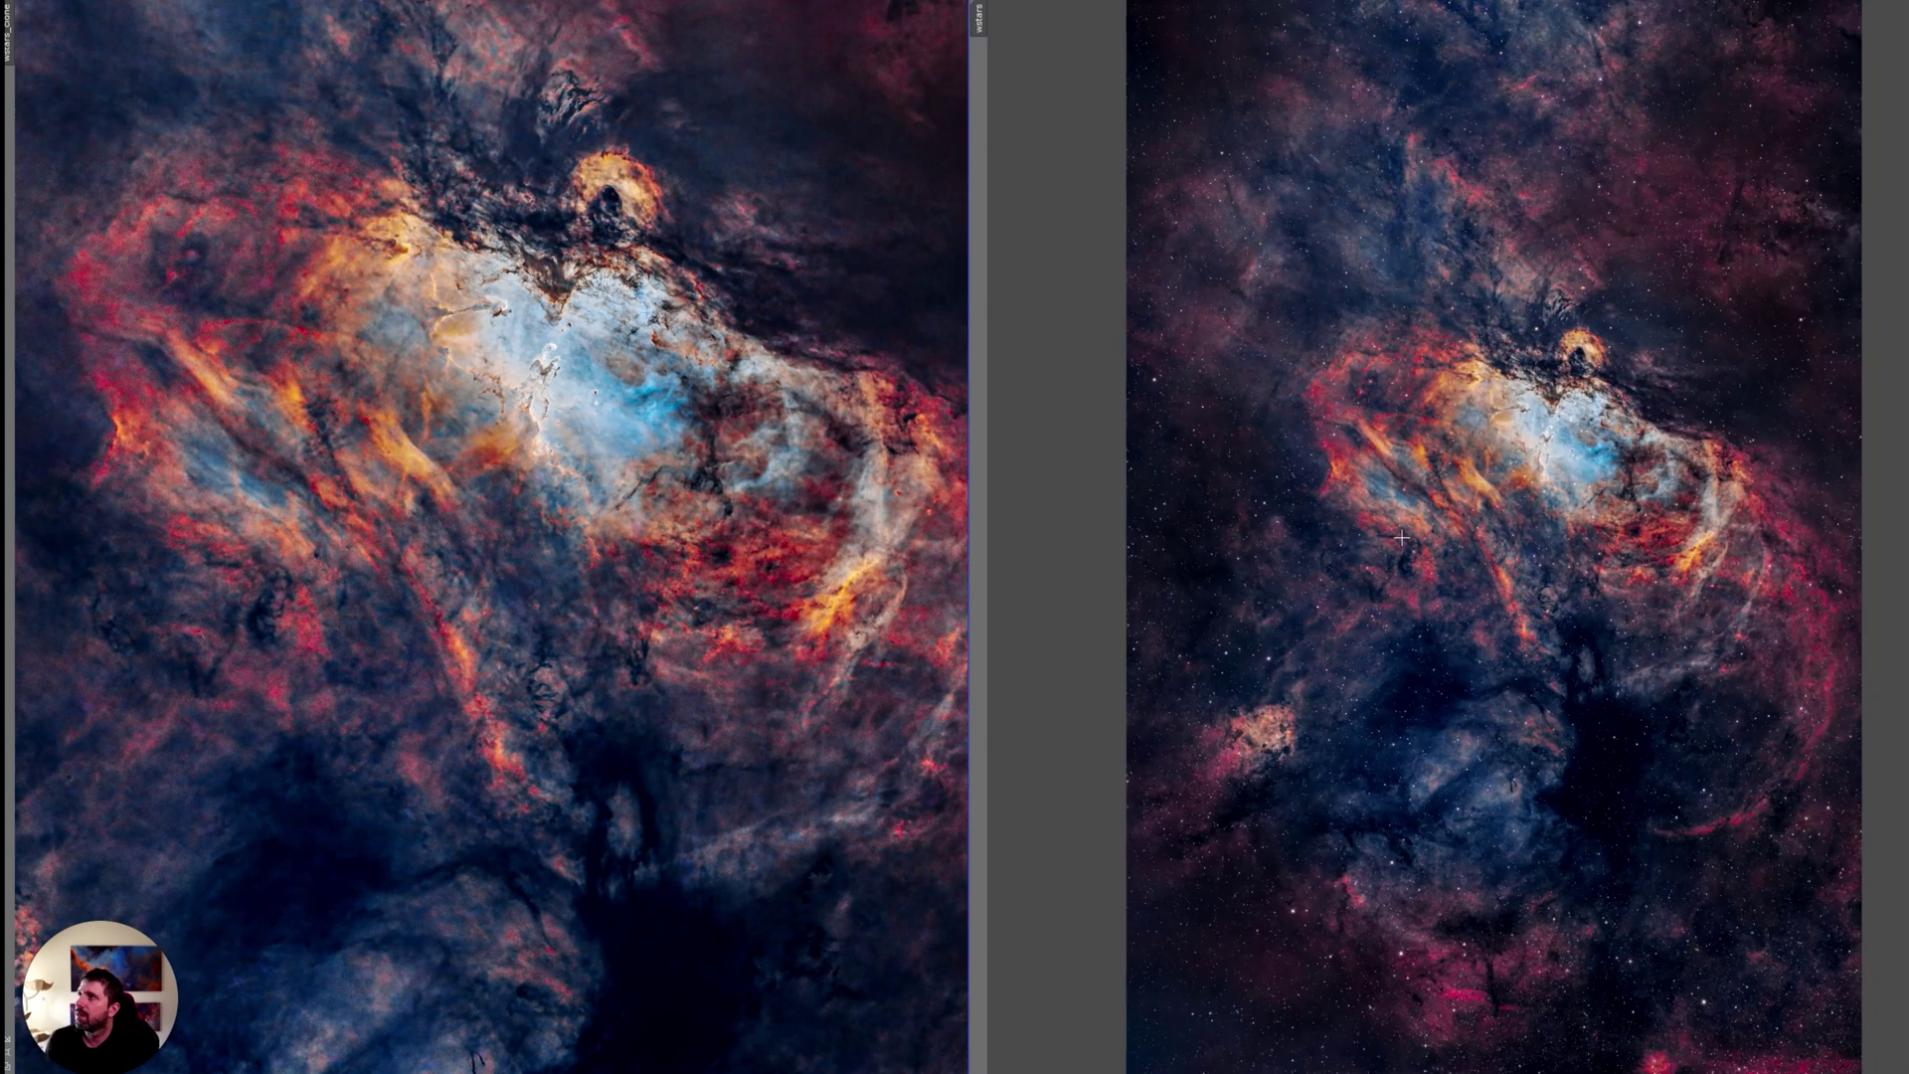
pyautogui.scroll(-2, 832, 542)
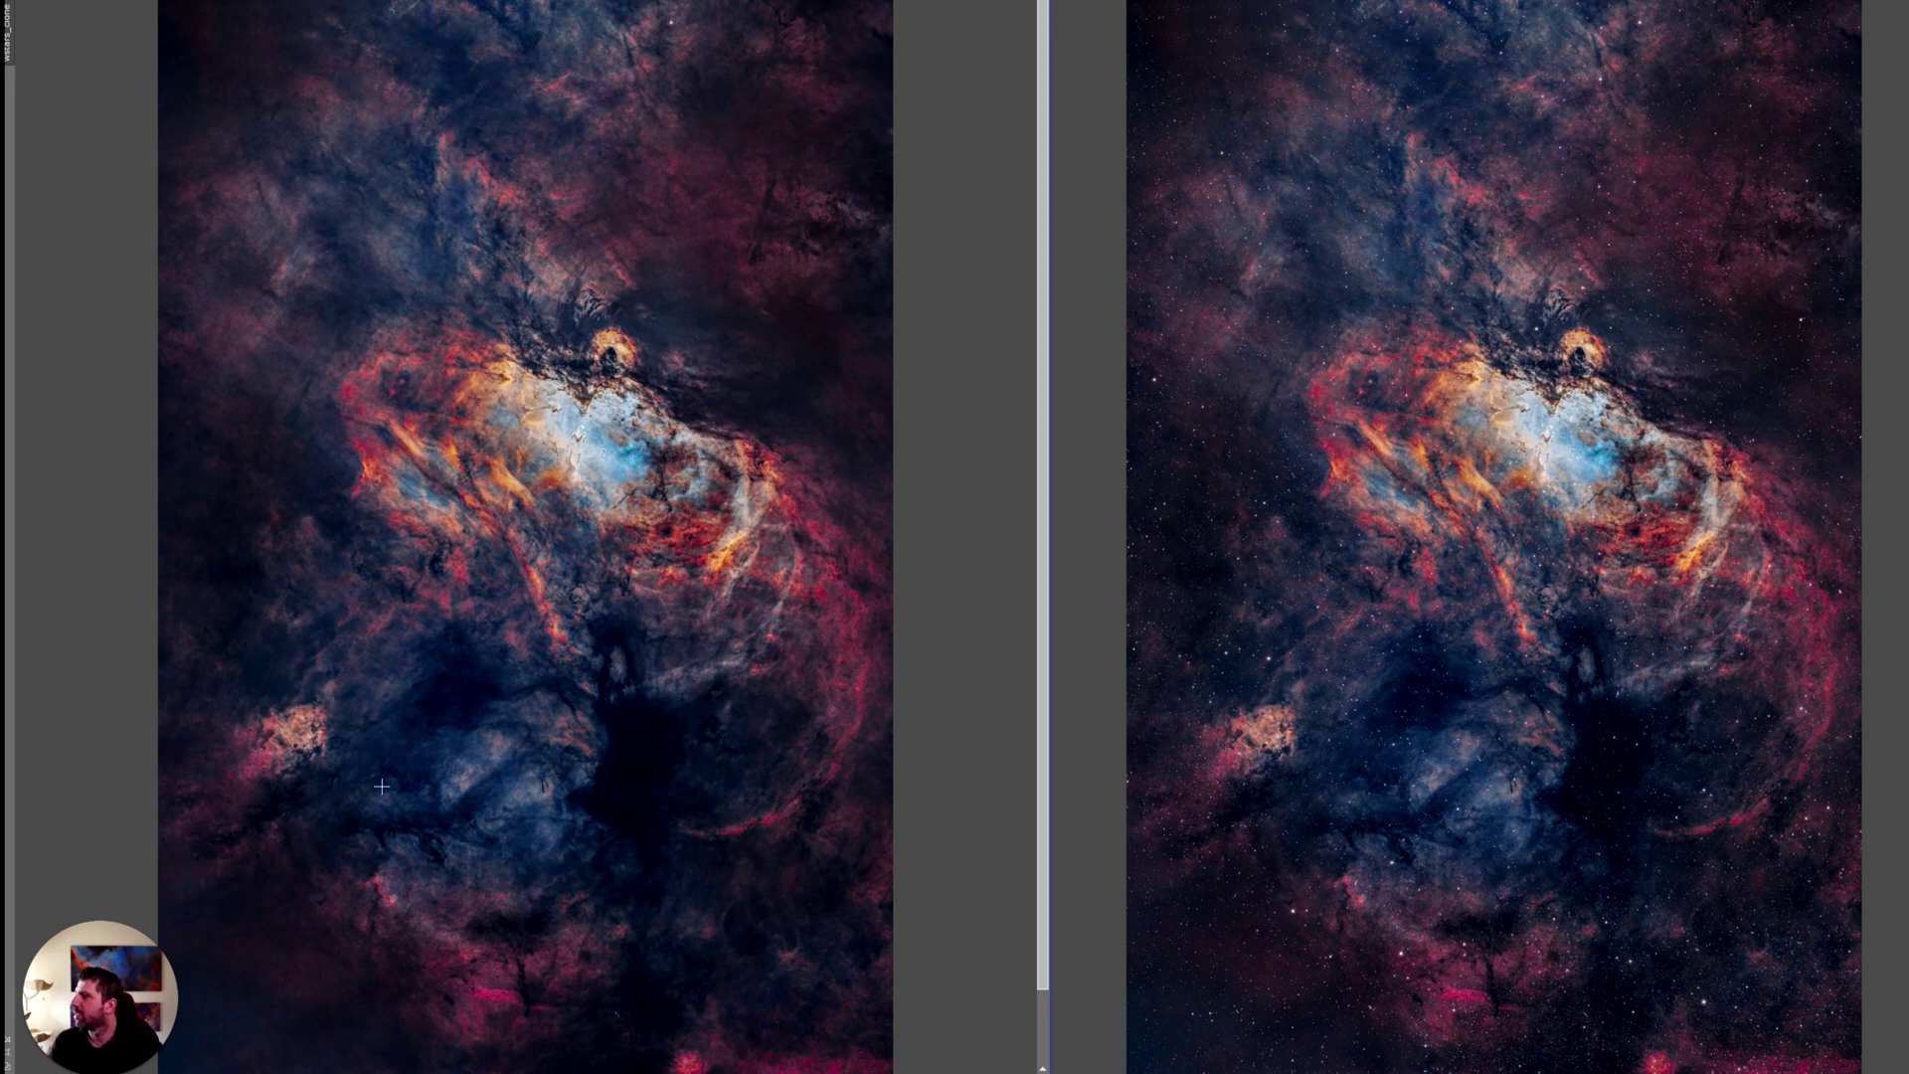
pyautogui.scroll(1, 429, 761)
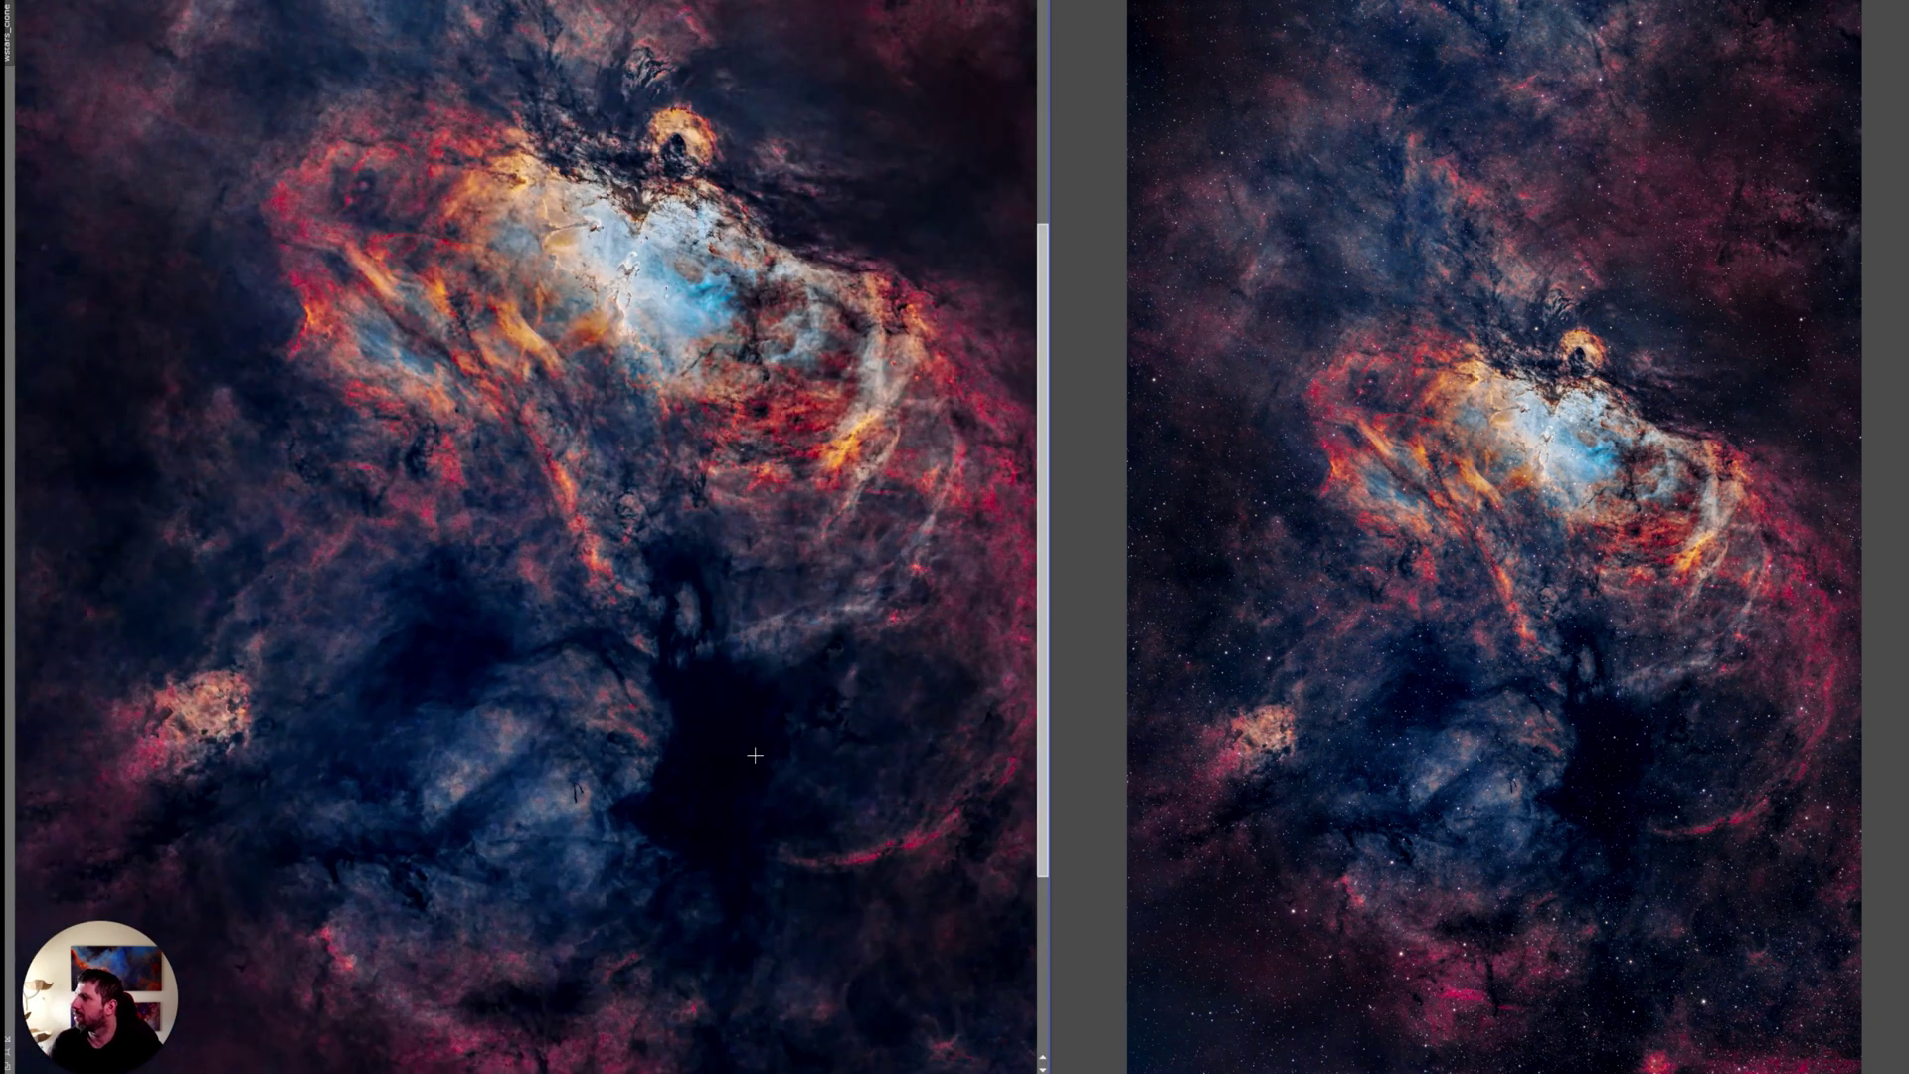
pyautogui.scroll(2, 545, 833)
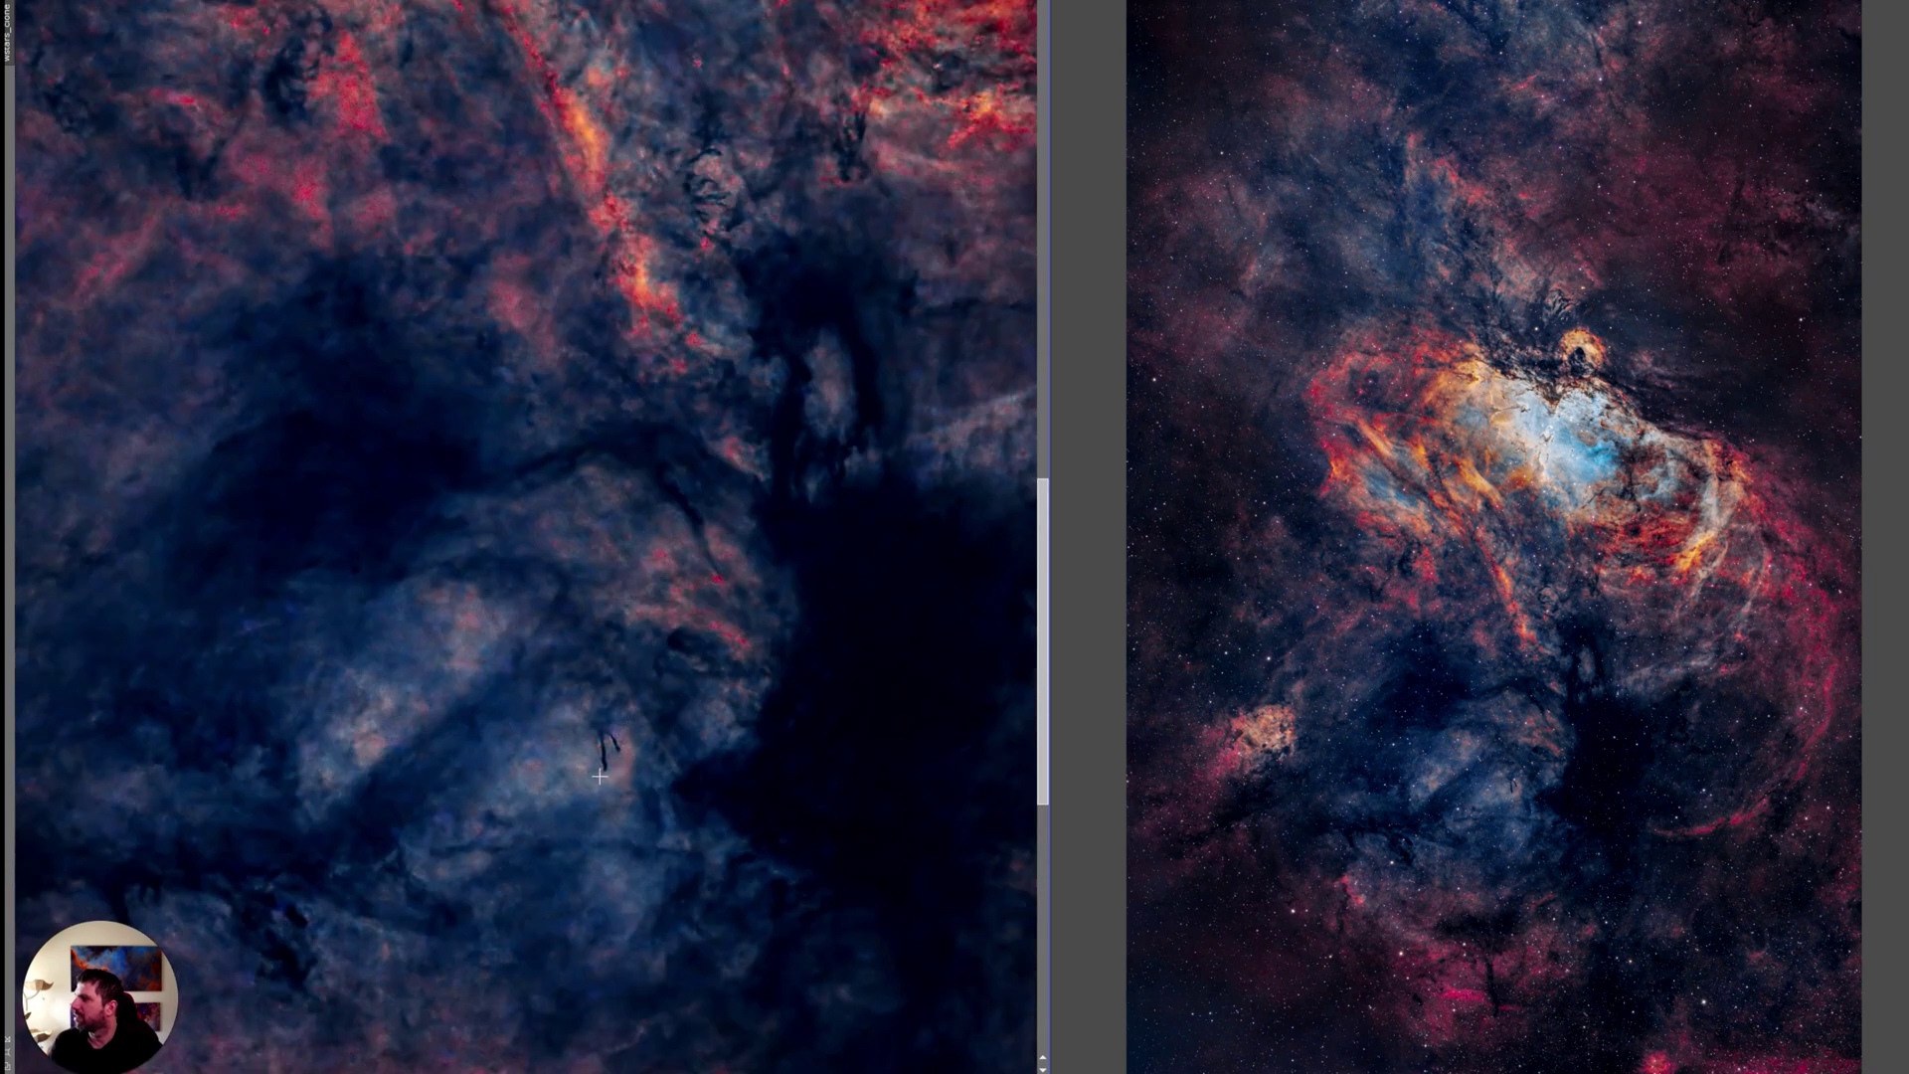
pyautogui.scroll(-3, 608, 763)
pyautogui.scroll(-1, 612, 761)
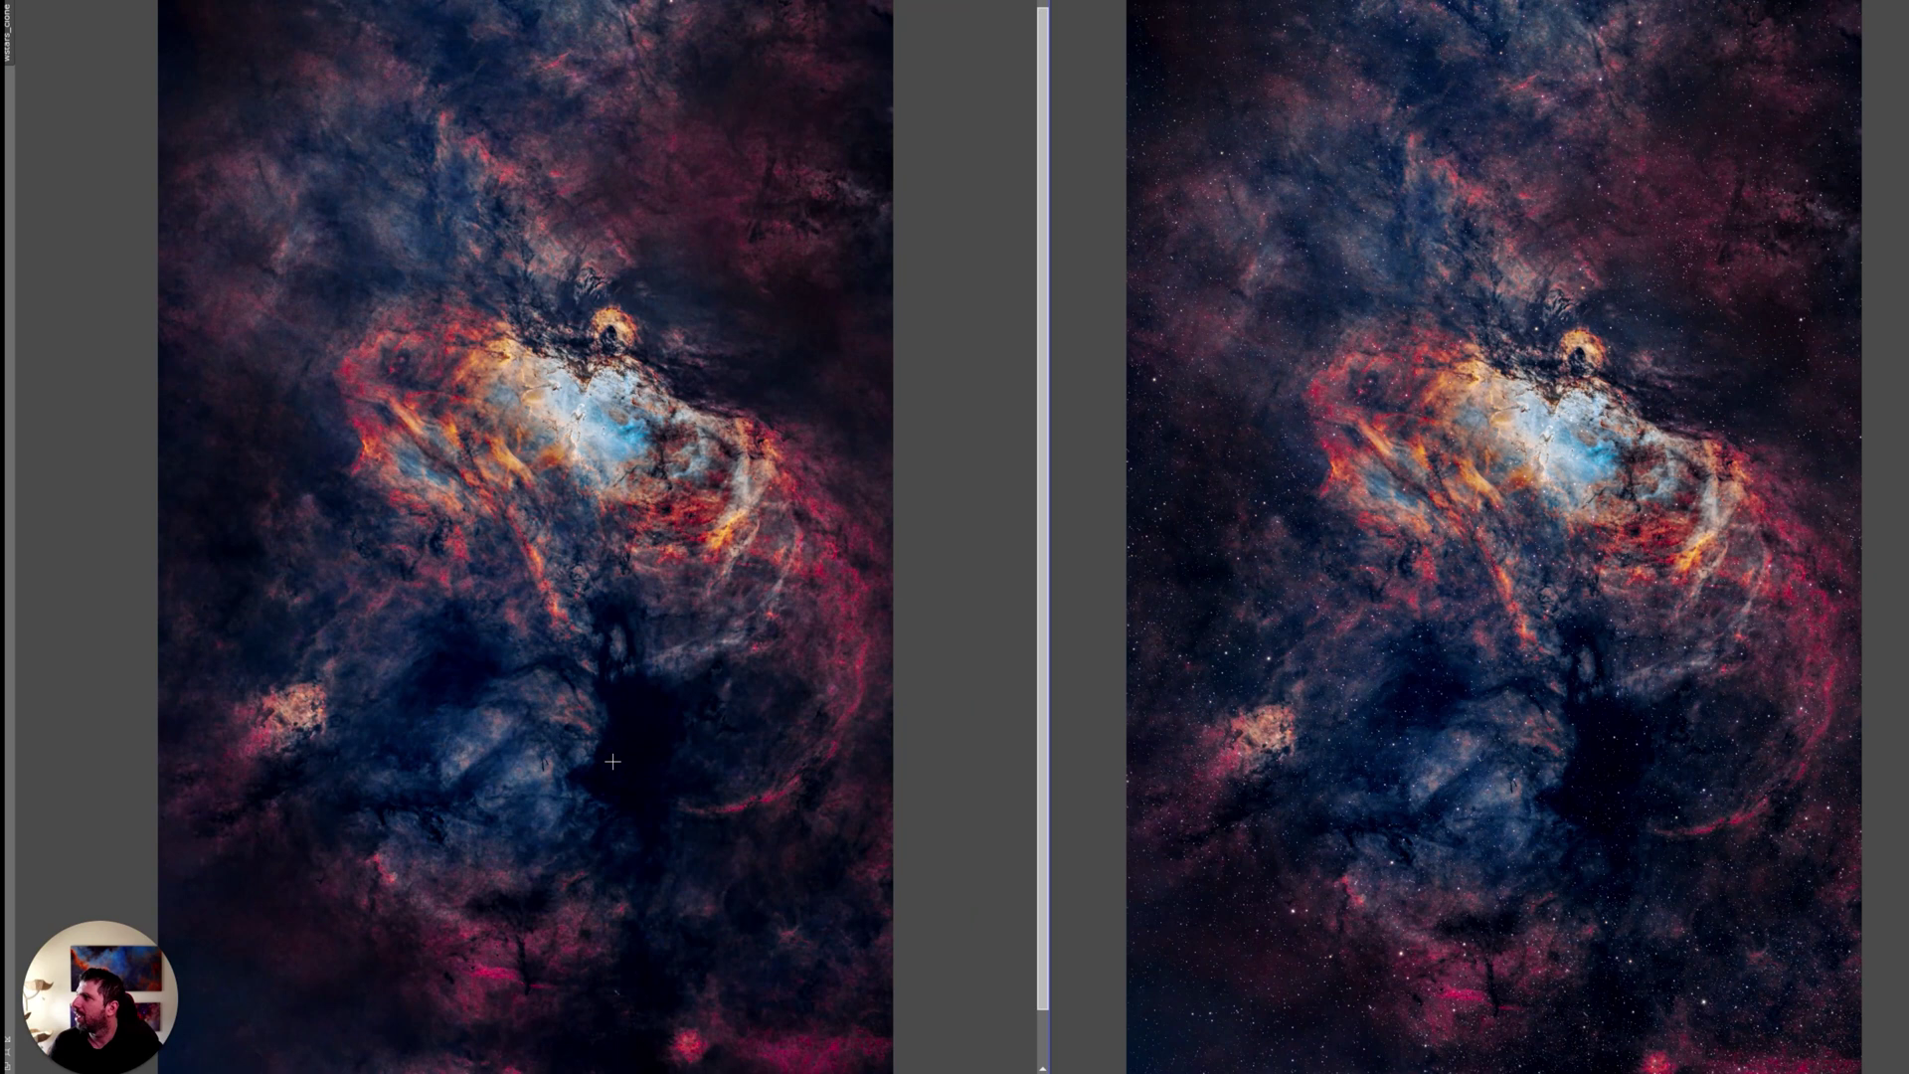
# Bring the starred wstars version to the front and adjust its zoom
pyautogui.click(1751, 439)
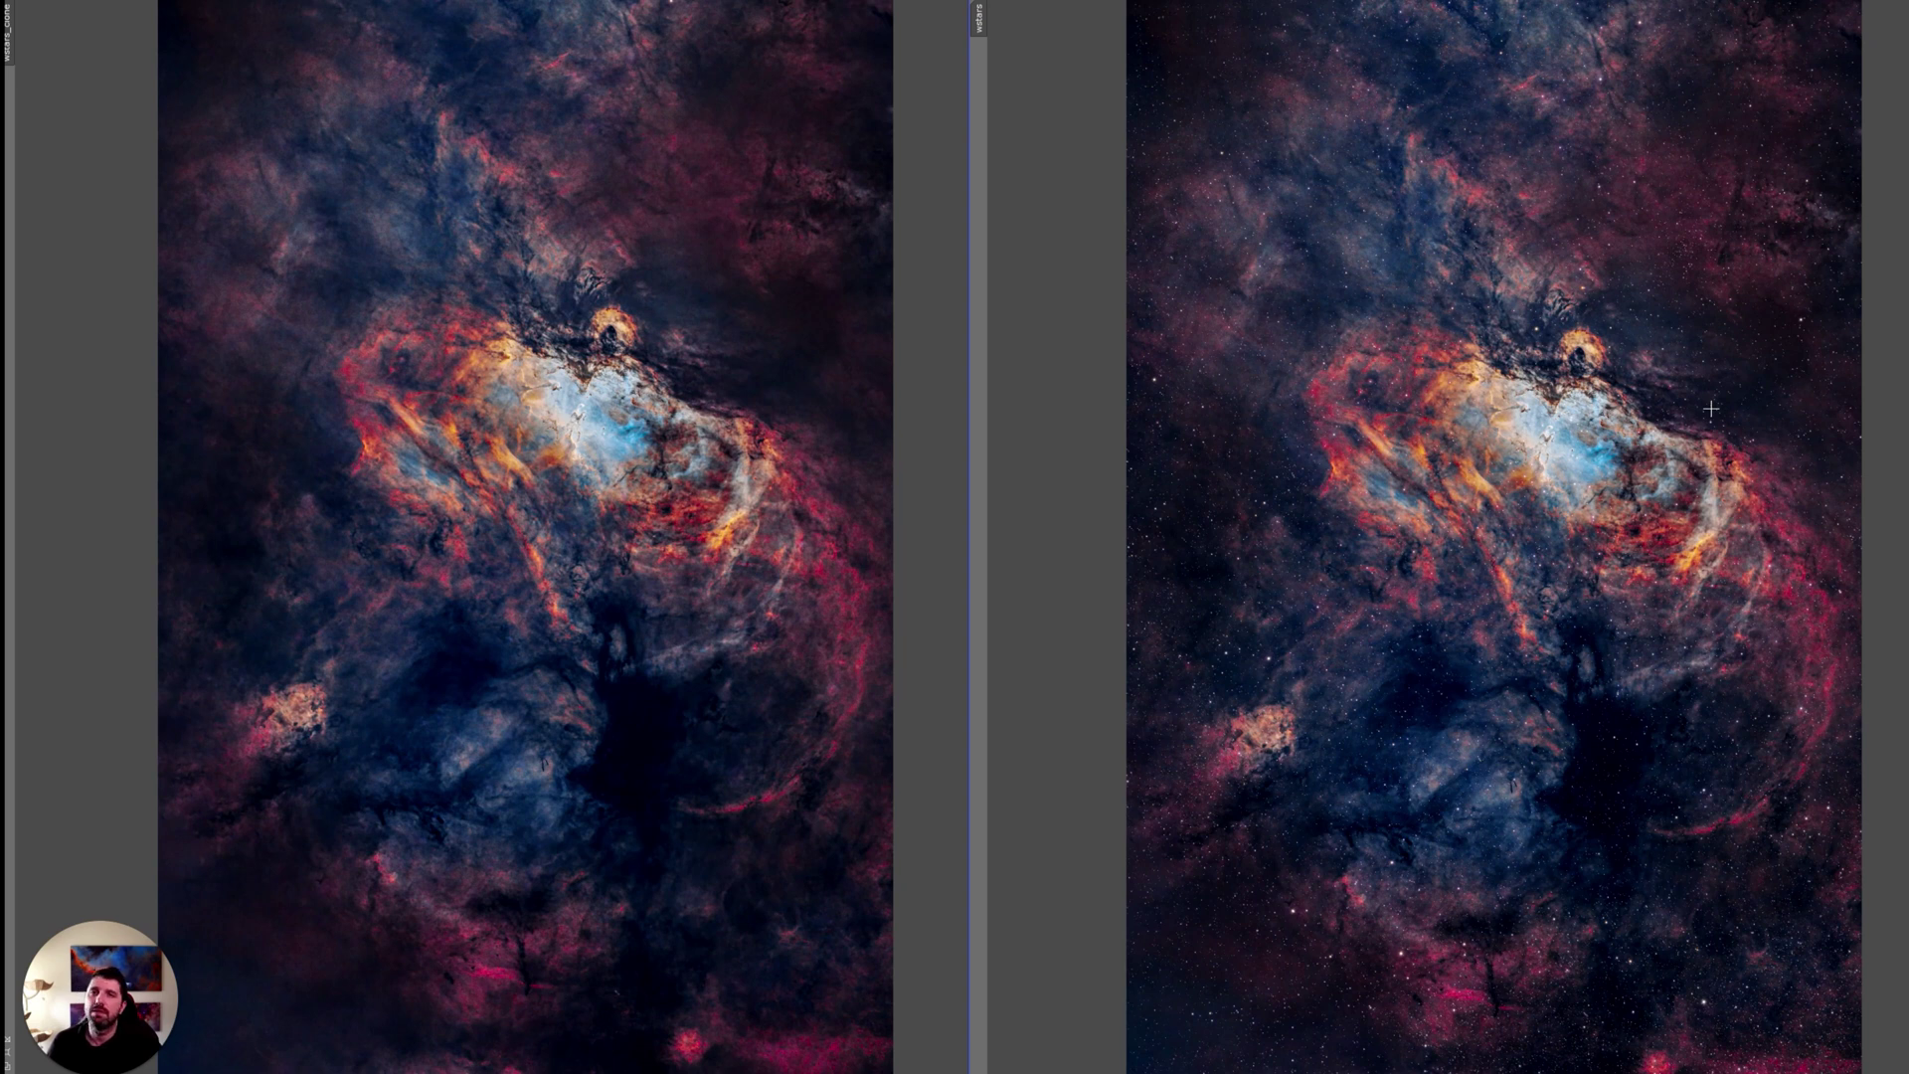
pyautogui.scroll(3, 1710, 408)
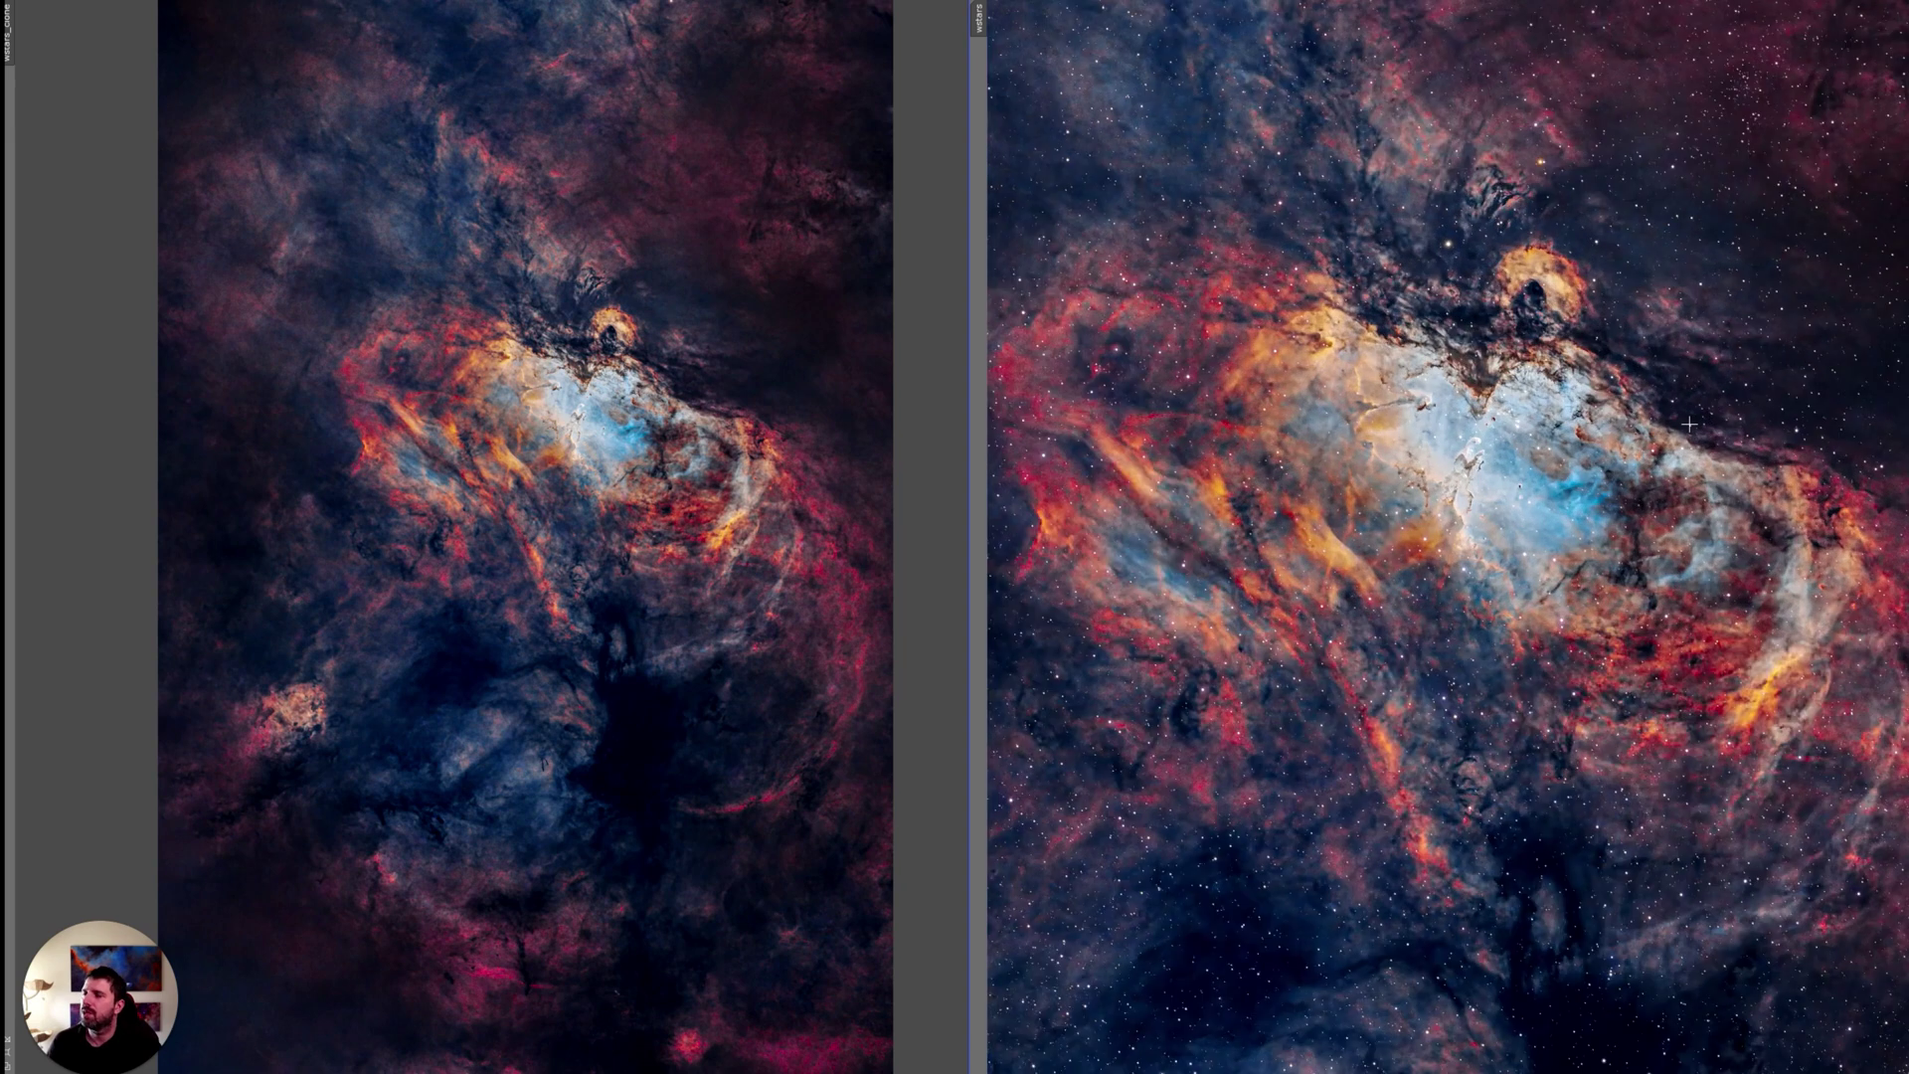
pyautogui.scroll(-1, 1681, 427)
# Raise the starless then the starred version, zooming each so the full nebula shows
pyautogui.click(654, 523)
pyautogui.scroll(1, 655, 523)
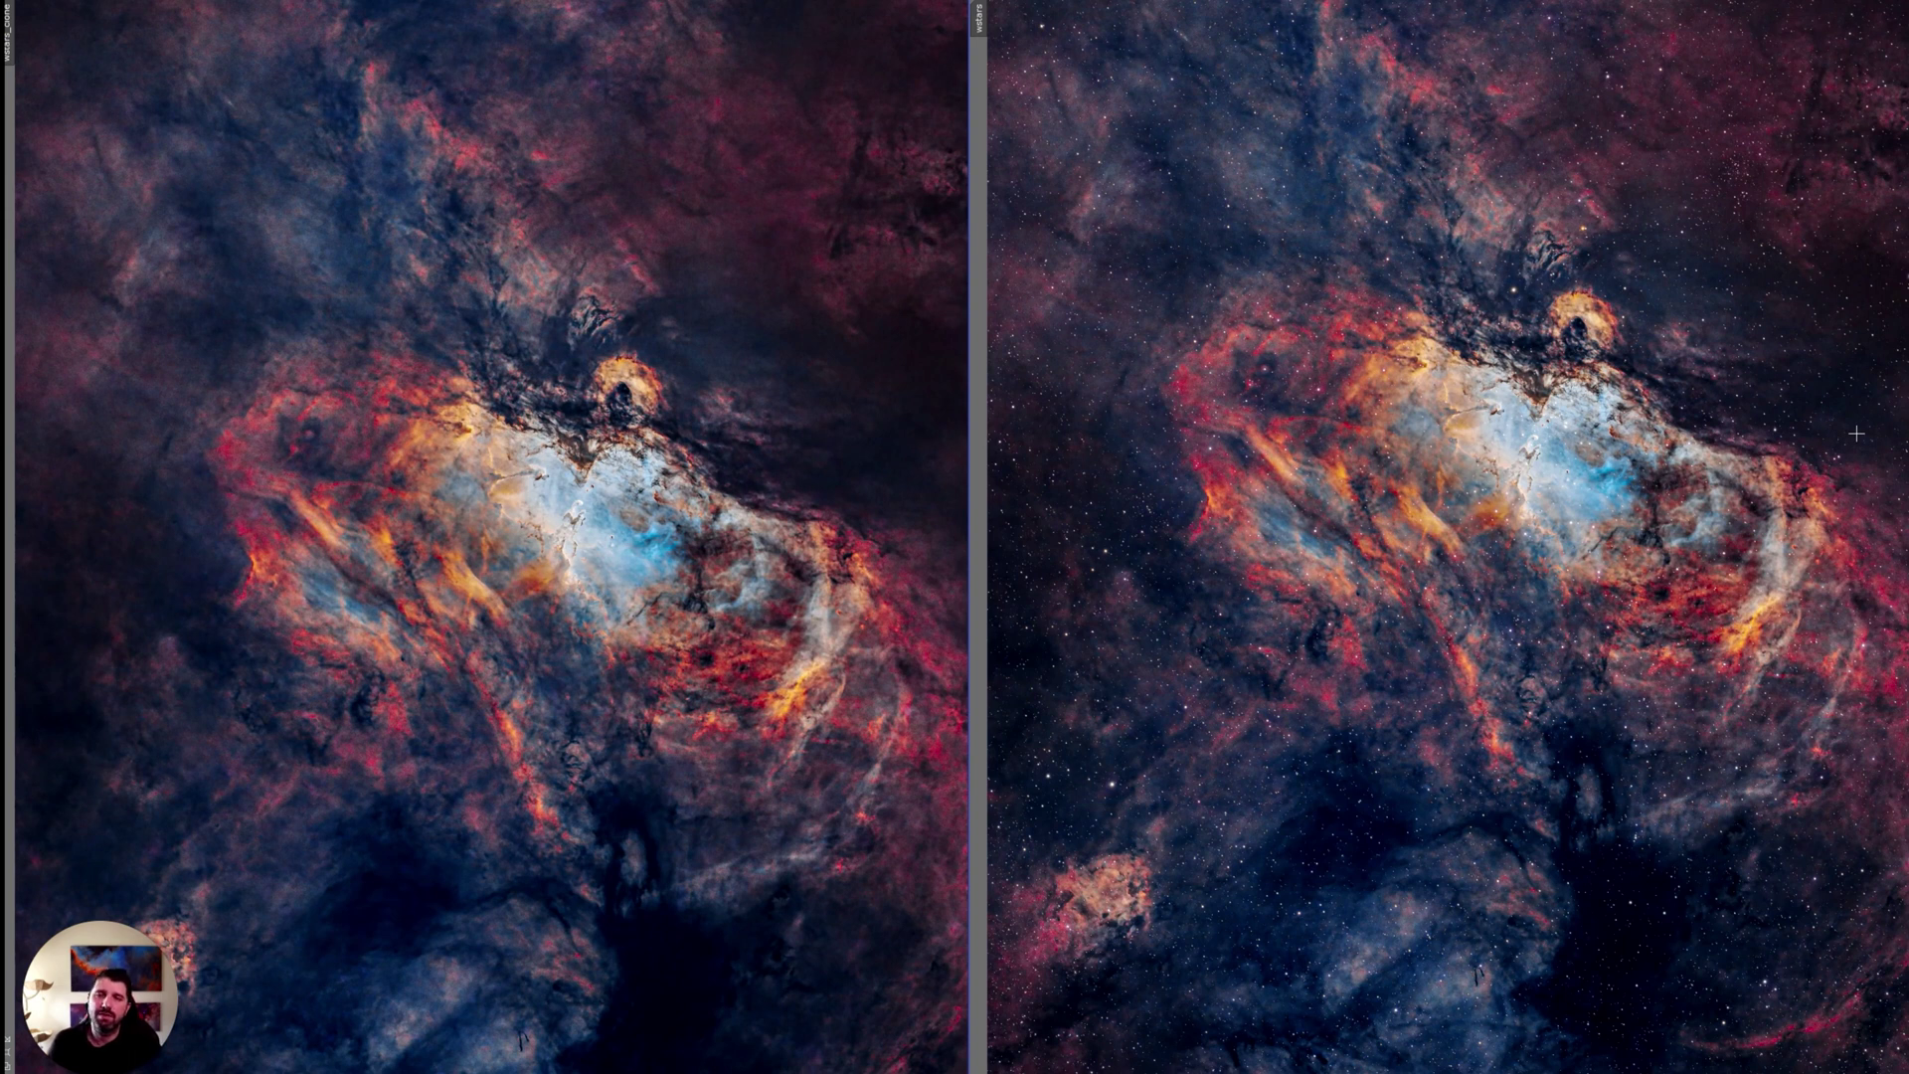
pyautogui.scroll(-3, 1728, 424)
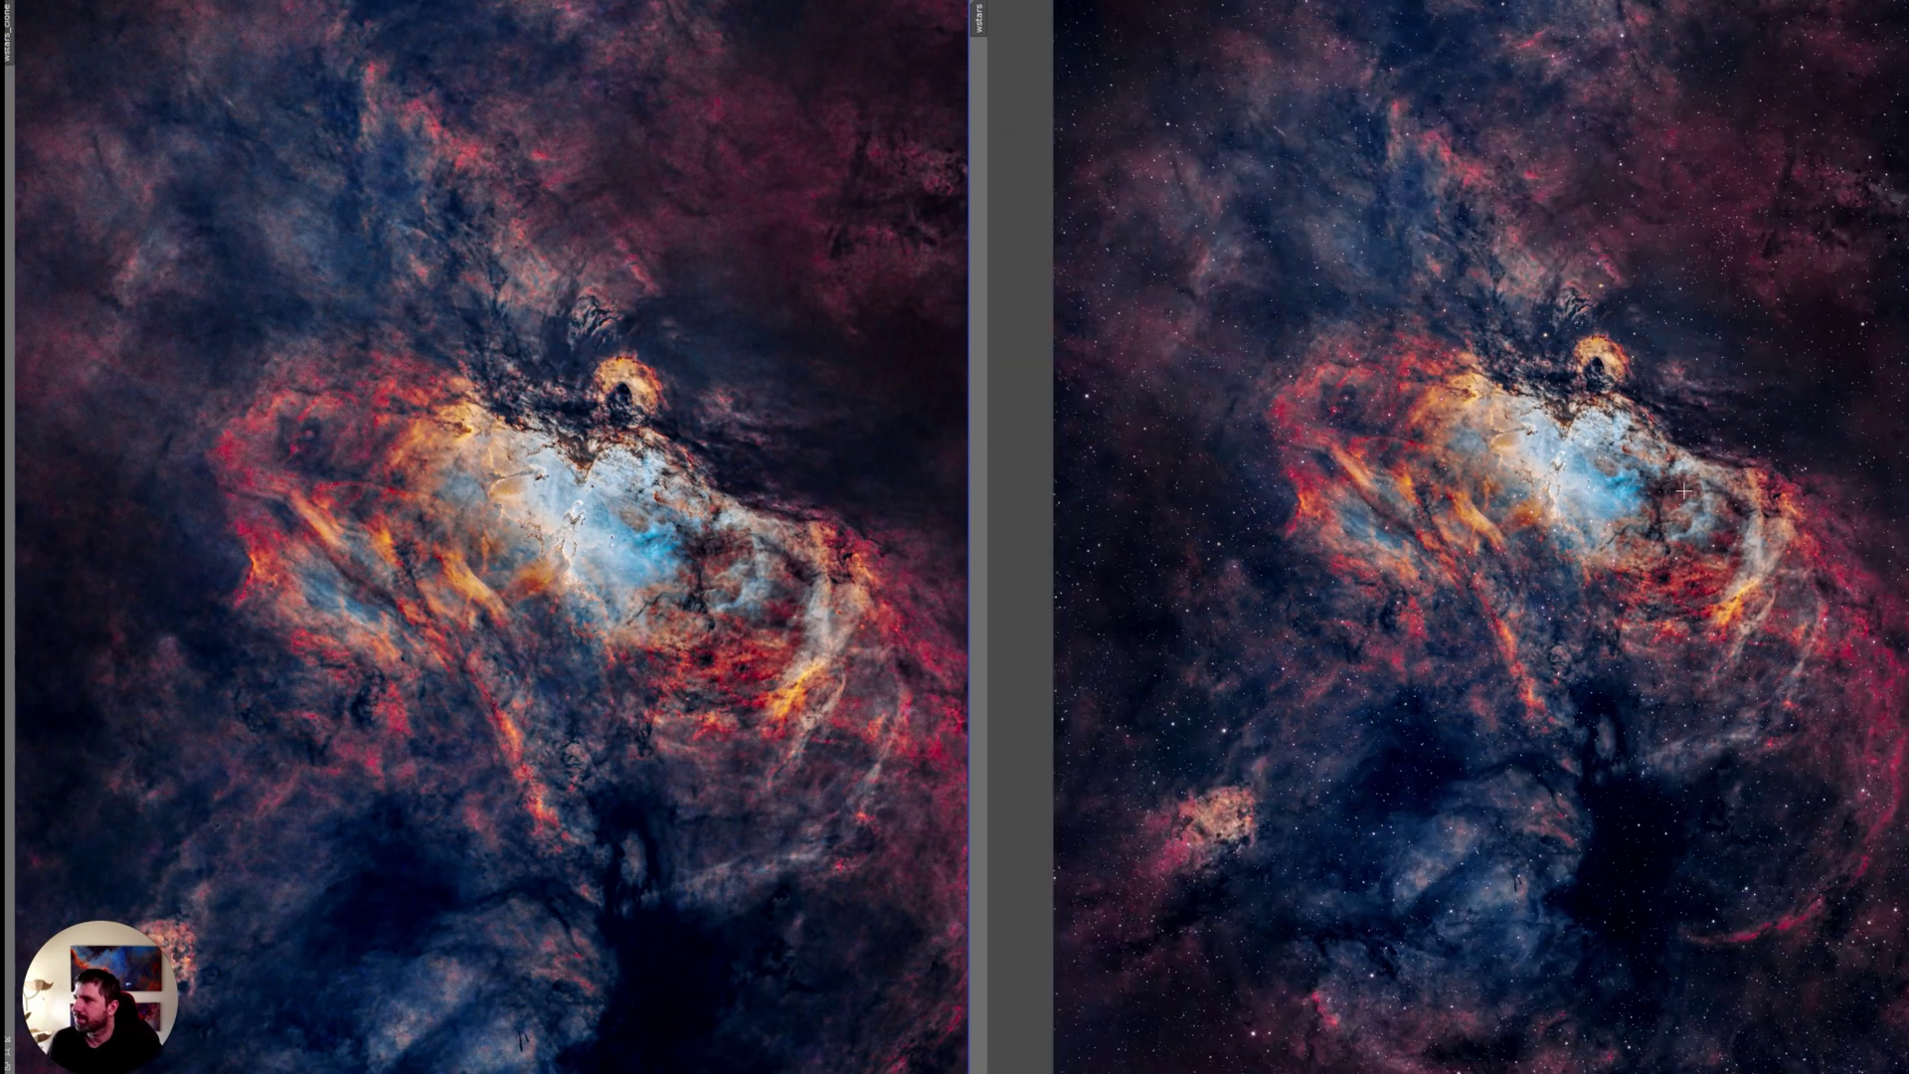
pyautogui.scroll(-1, 806, 535)
pyautogui.scroll(-1, 805, 535)
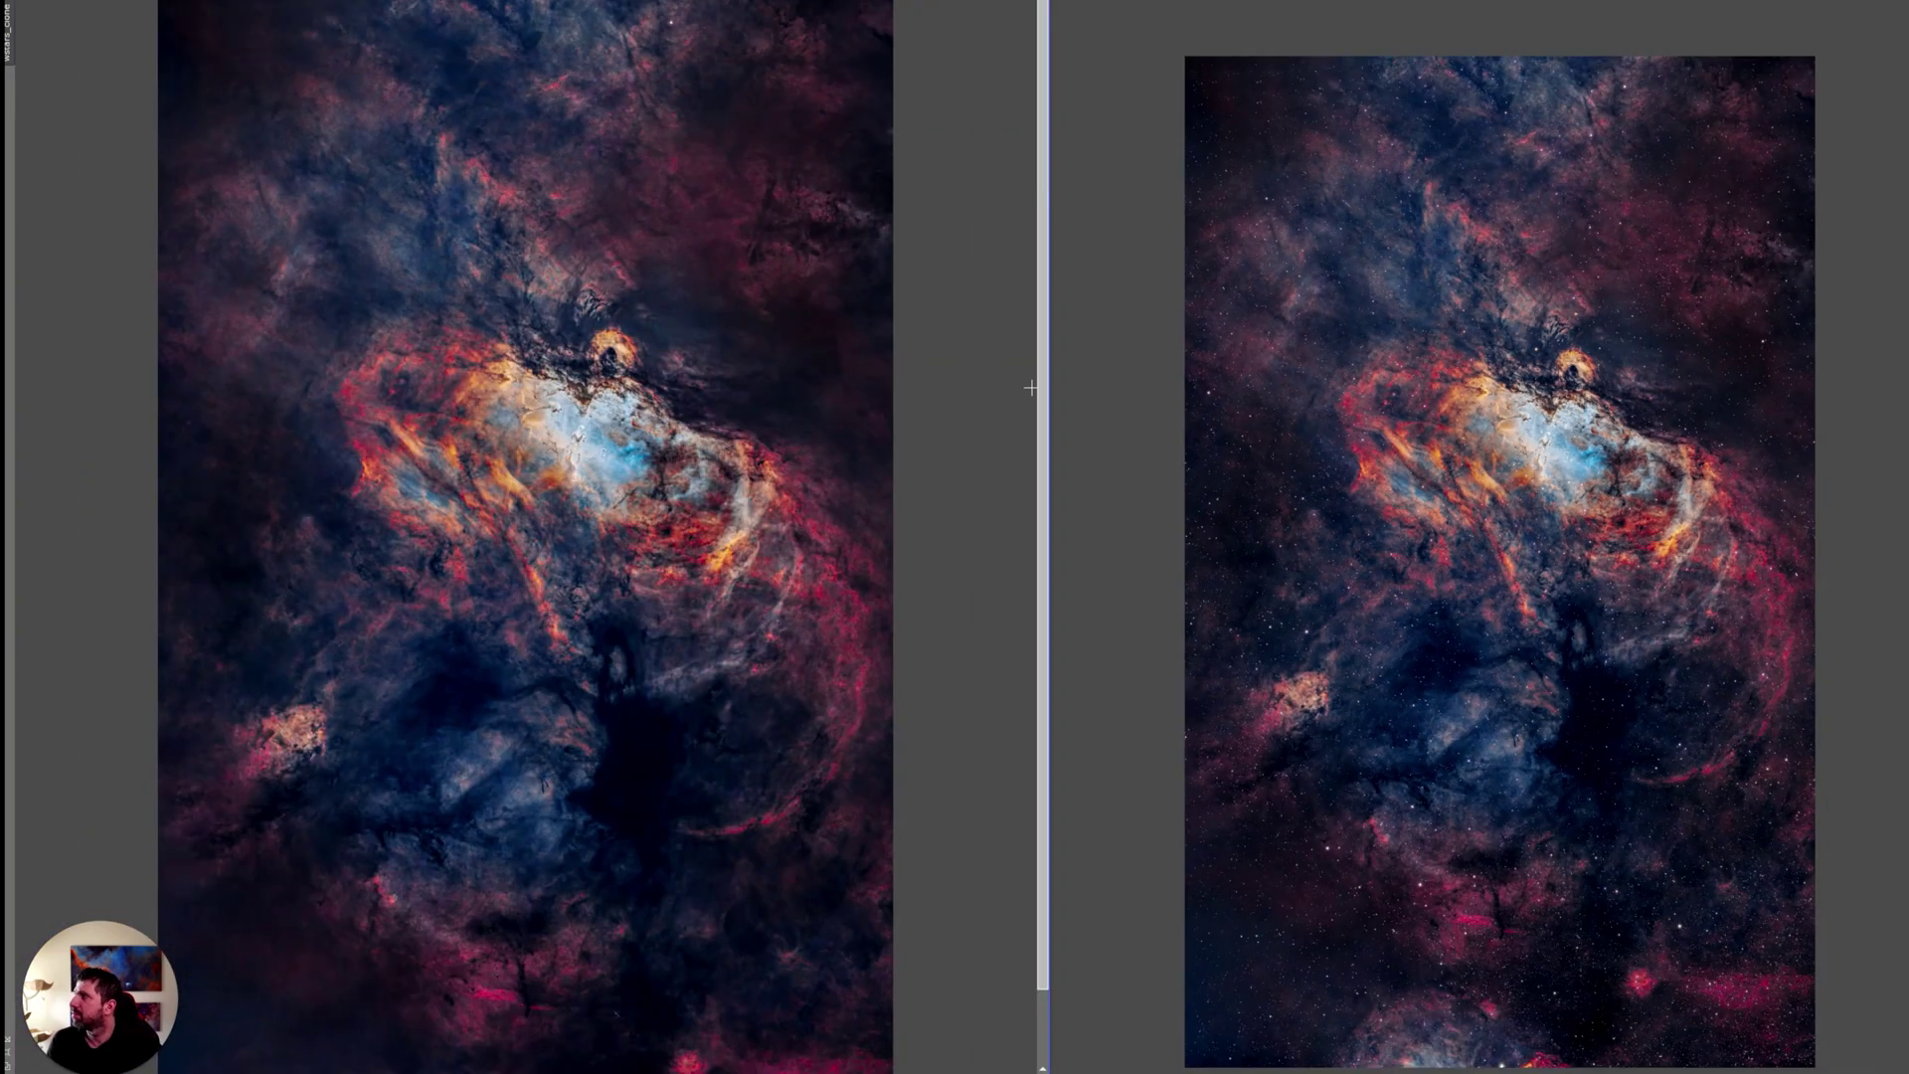
pyautogui.click(1060, 375)
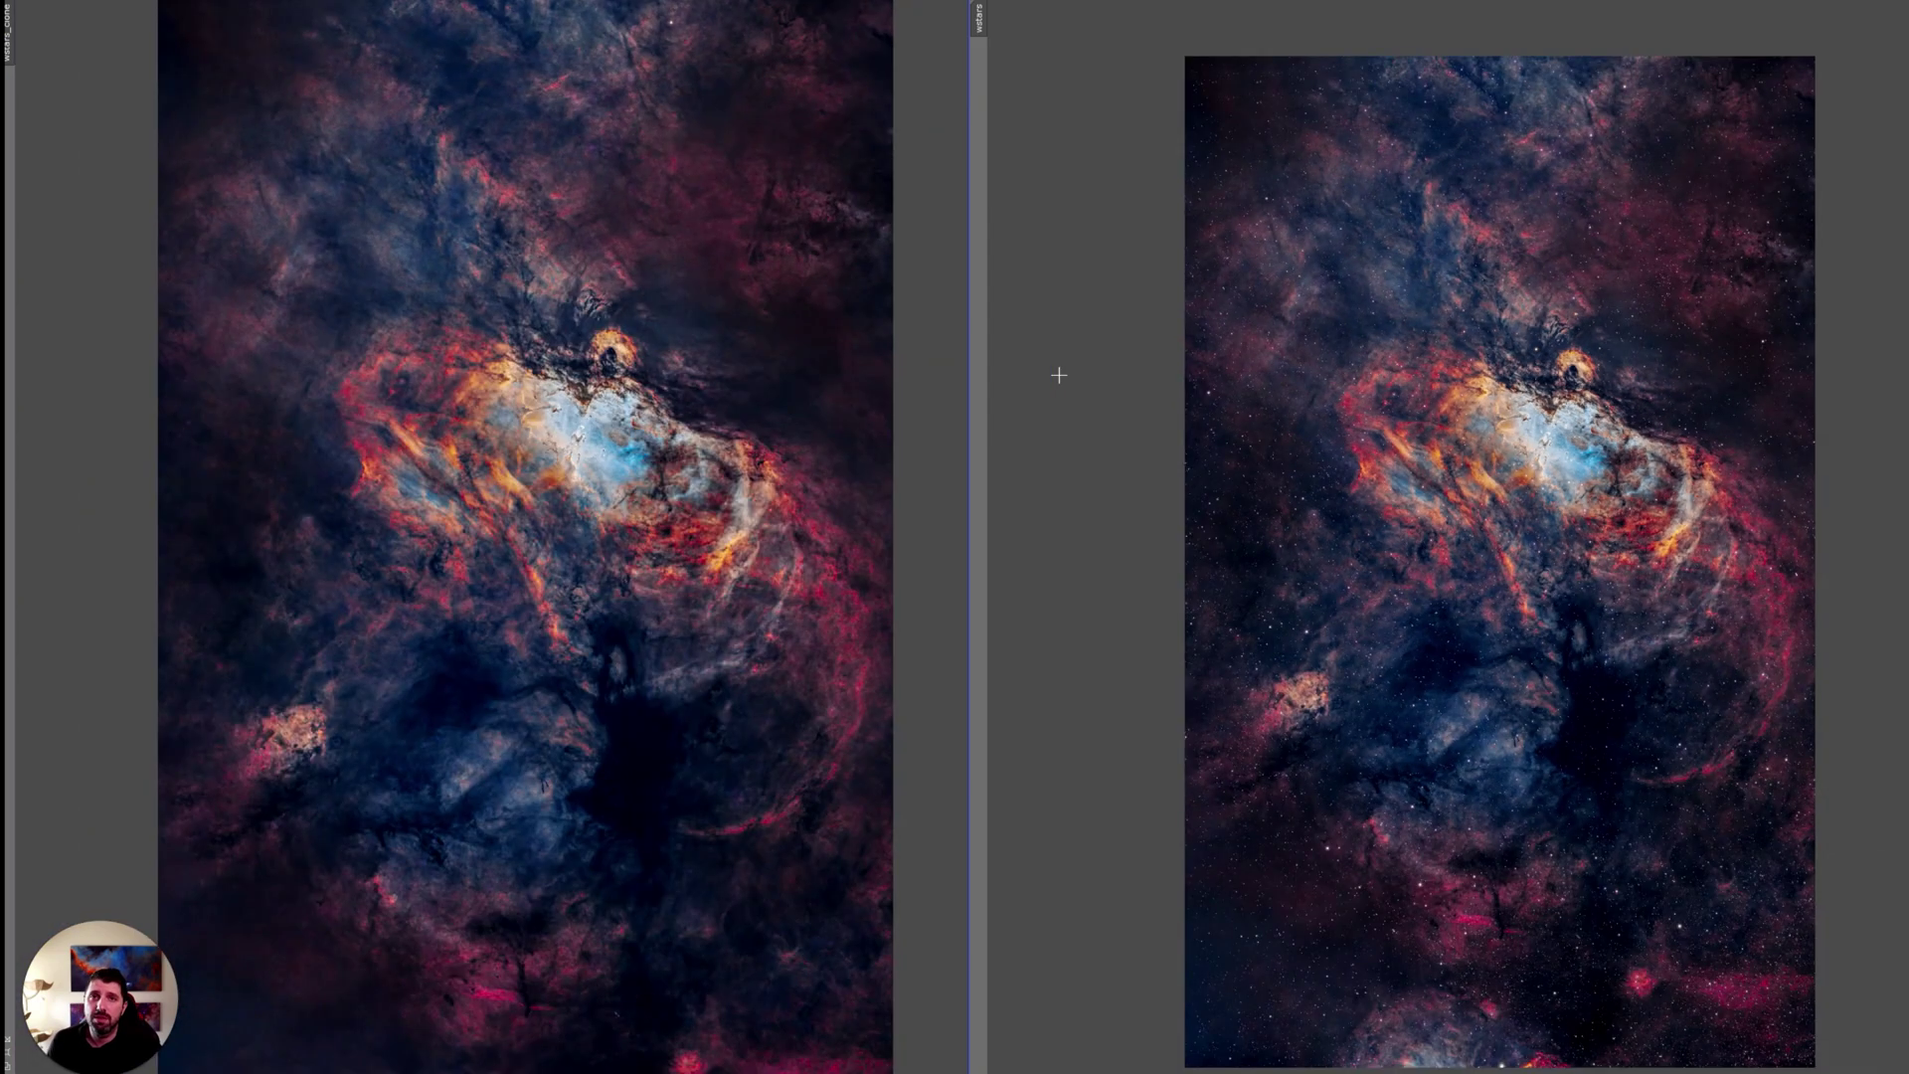
pyautogui.scroll(2, 1059, 375)
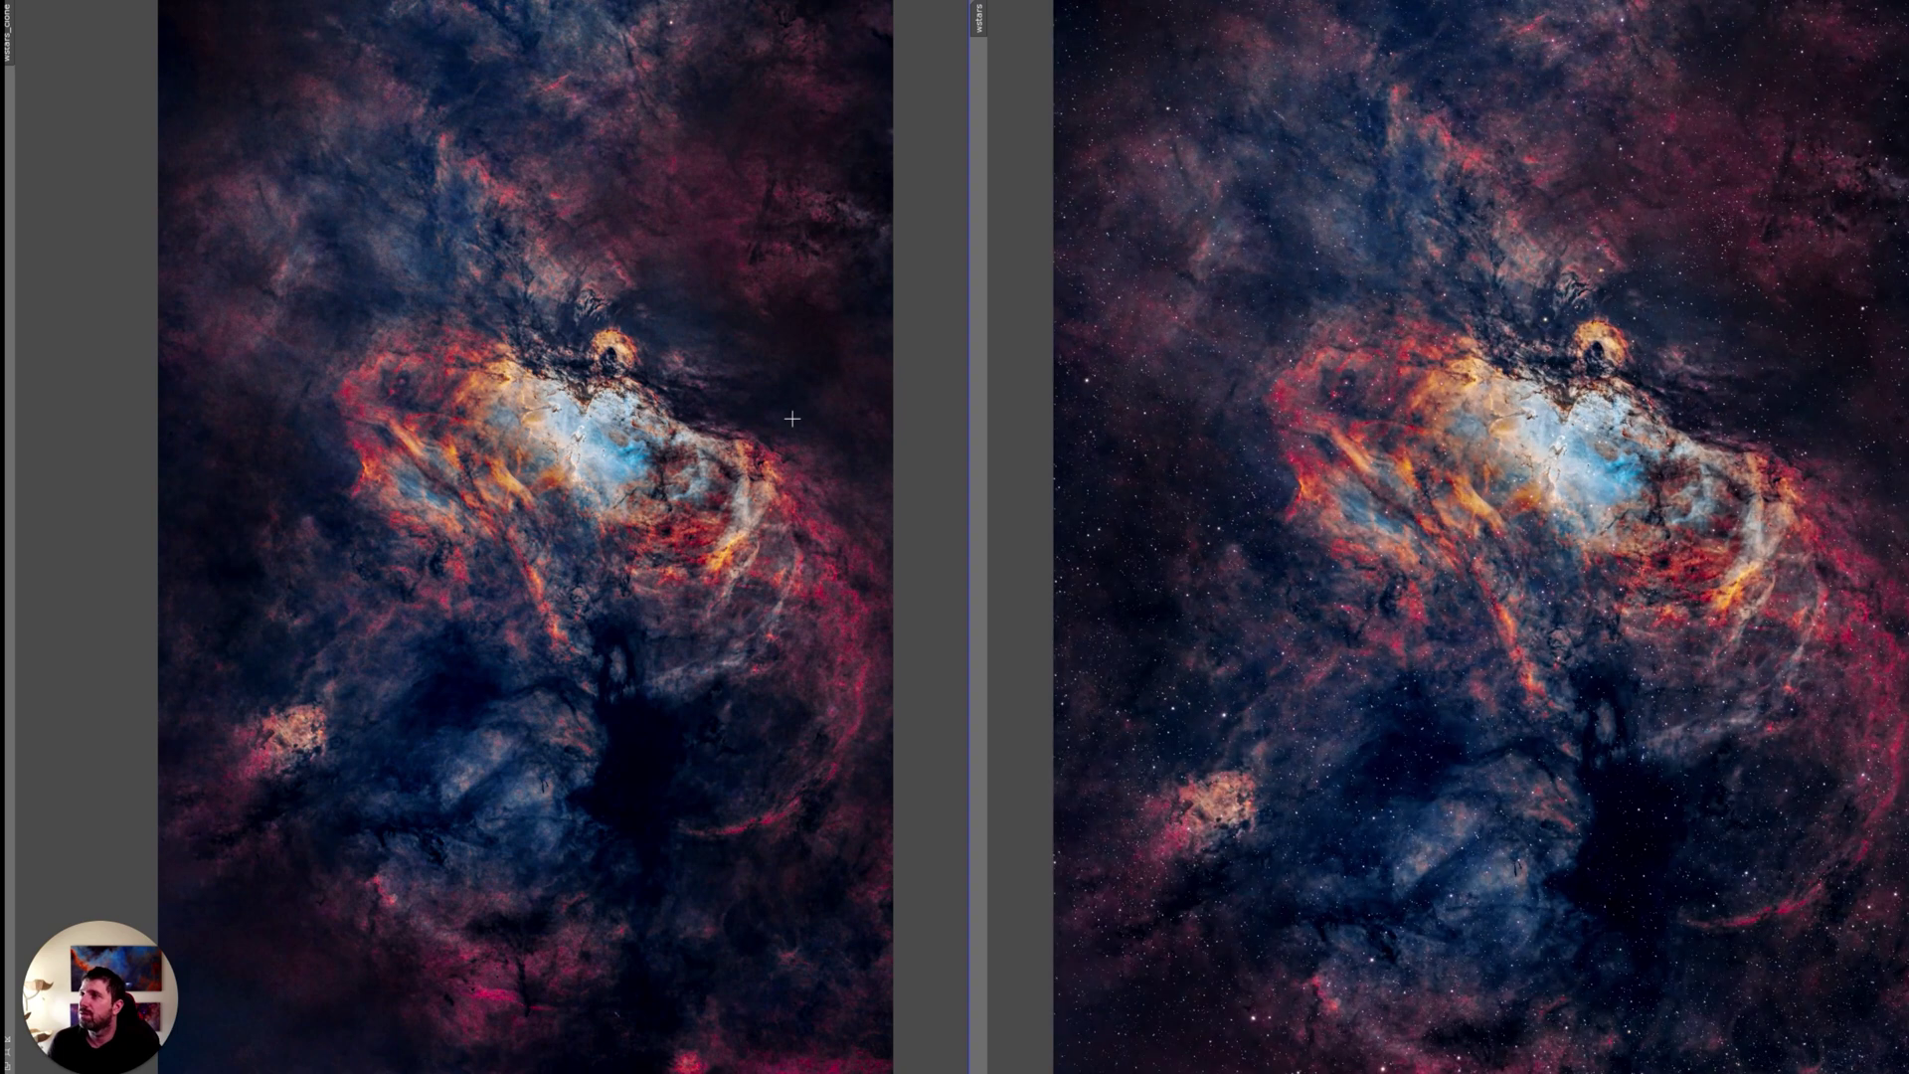